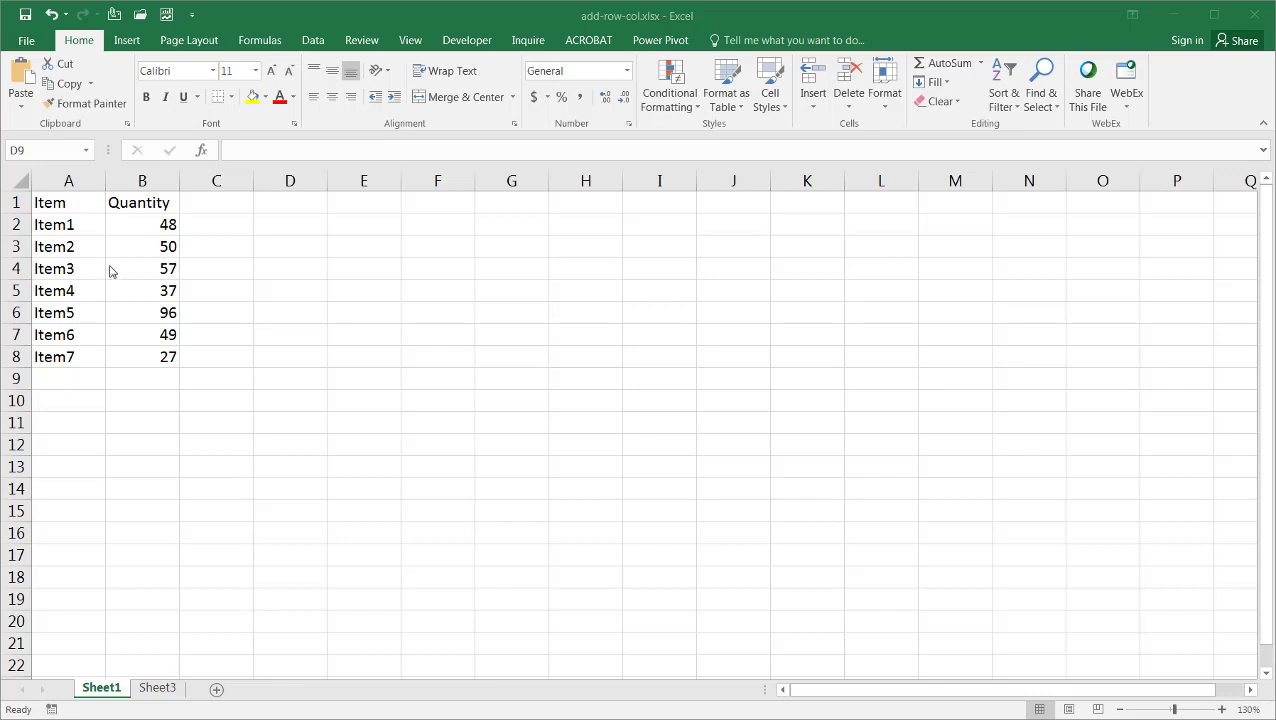
Step: Insert a blank sheet row above the Item2 row and undo the insertion
{"action": "left_click", "coordinate": [18, 246]}
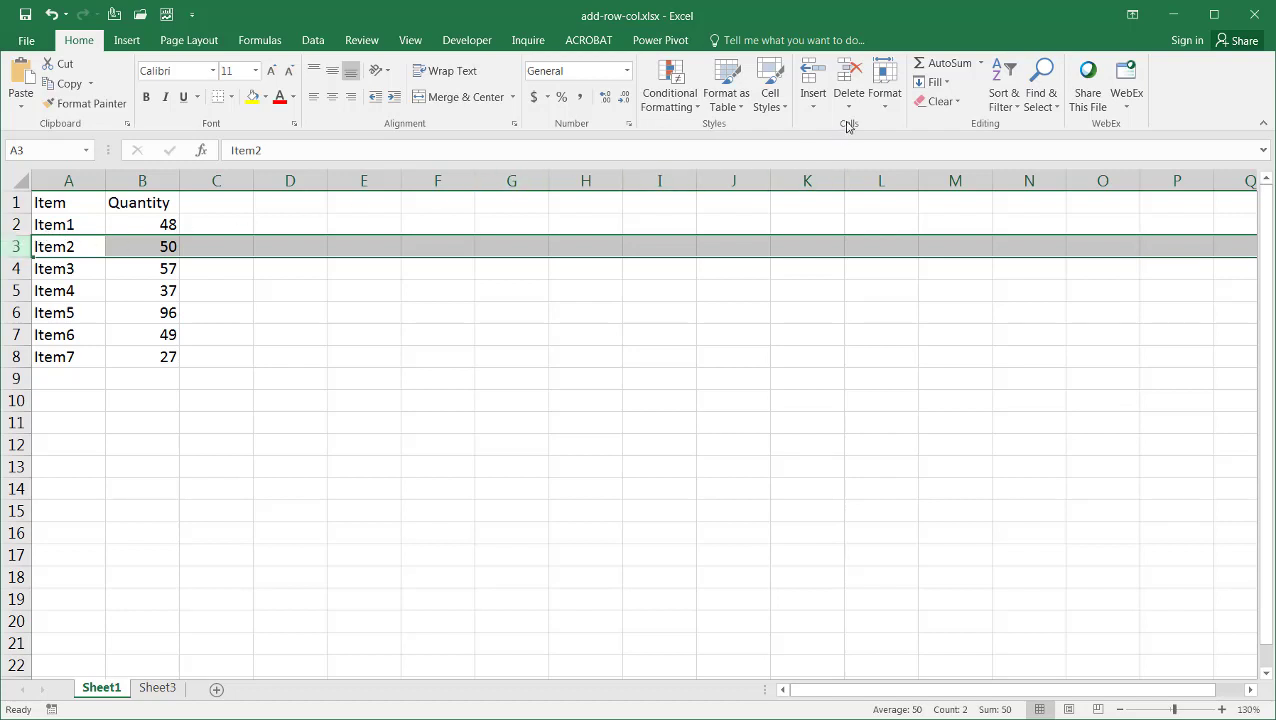
{"action": "left_click", "coordinate": [813, 104]}
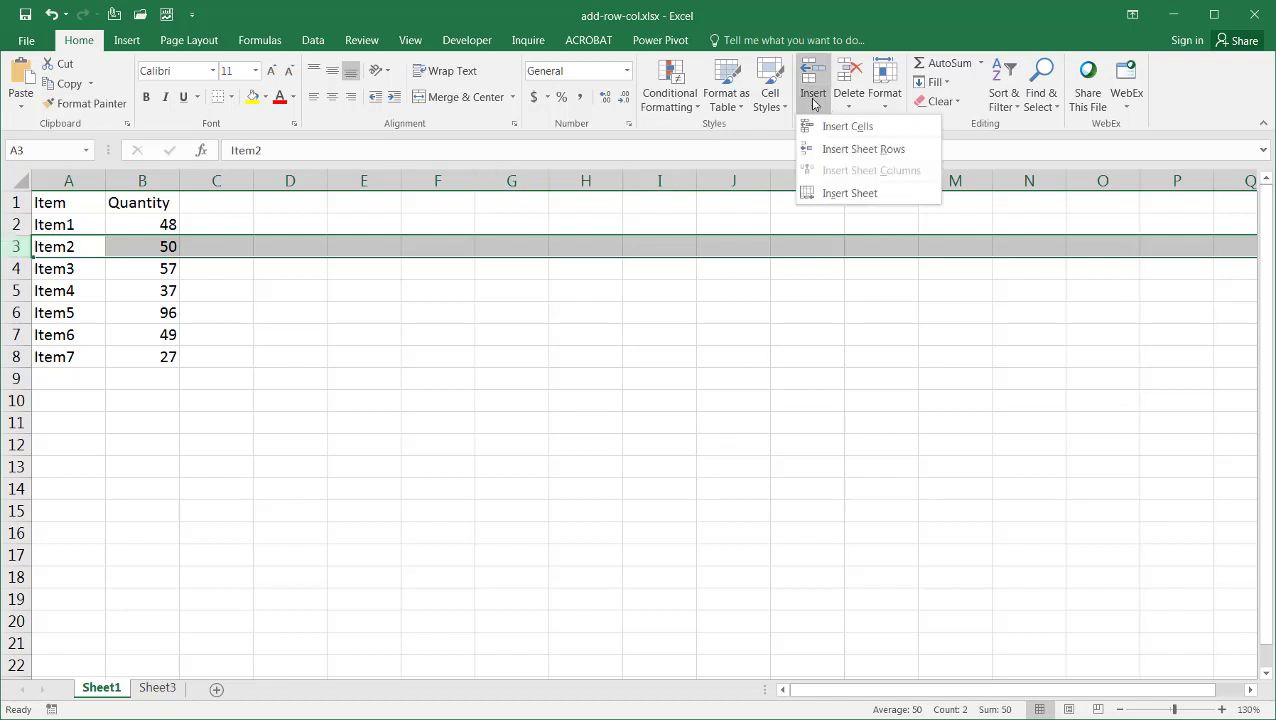
{"action": "left_click", "coordinate": [838, 152]}
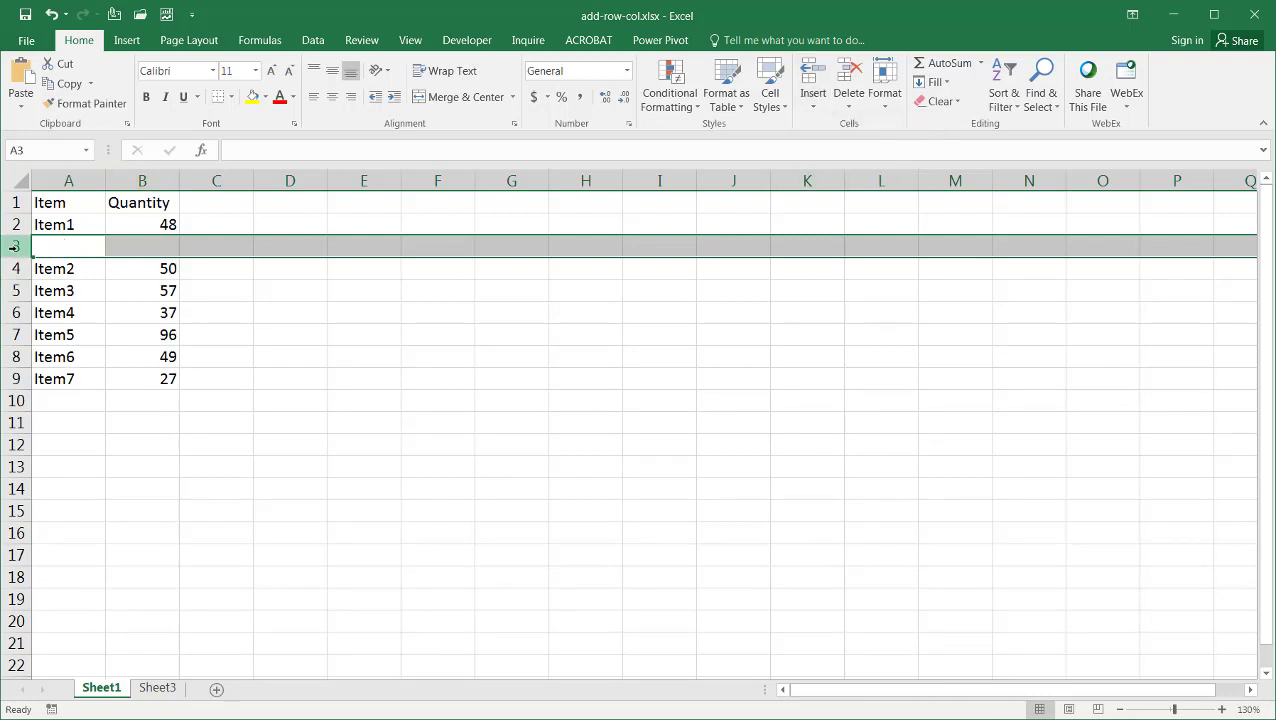
{"action": "key", "text": "ctrl+z"}
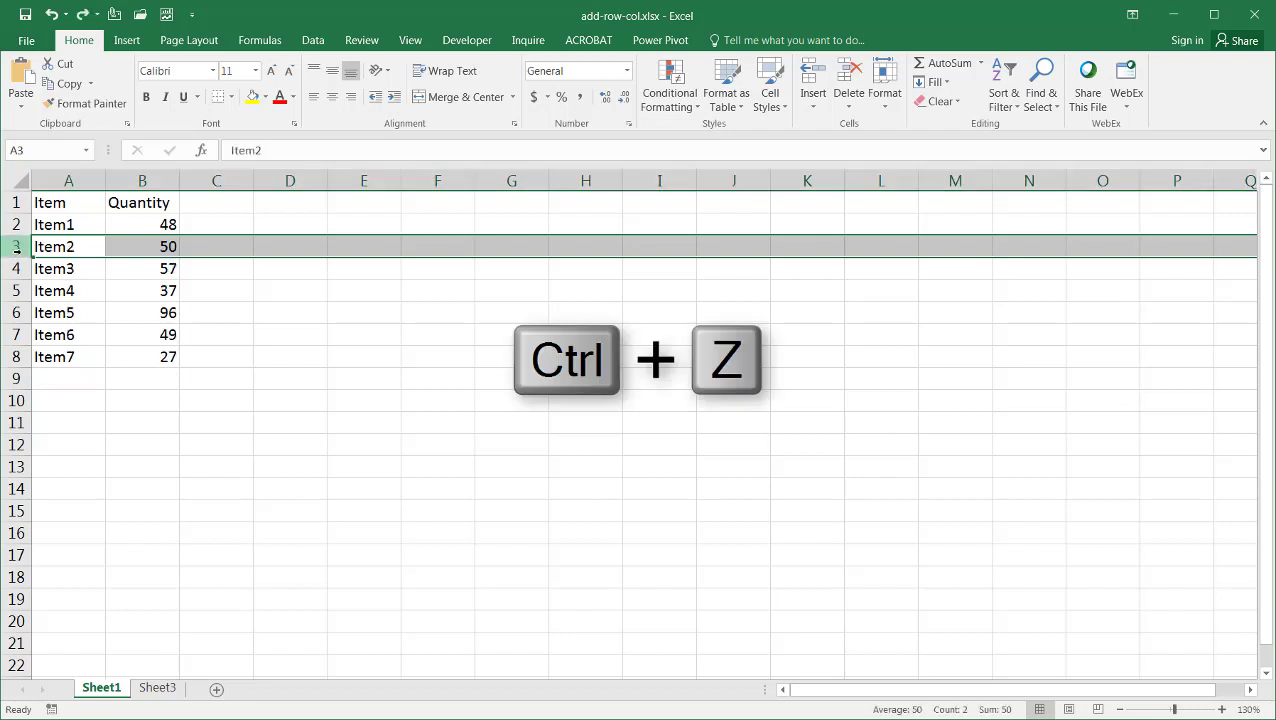
Step: Insert one blank row above the Item2 row
{"action": "key", "text": "alt+i"}
{"action": "key", "text": "r"}
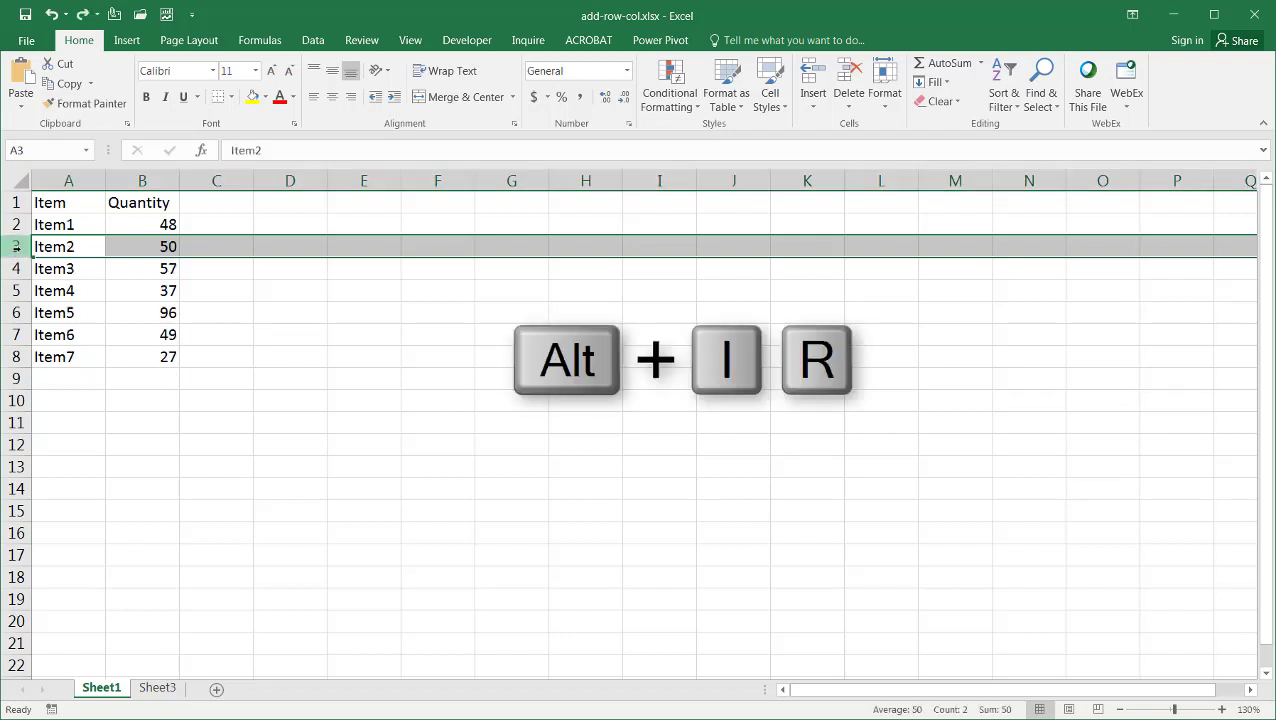
{"action": "key", "text": "alt+i"}
{"action": "key", "text": "r"}
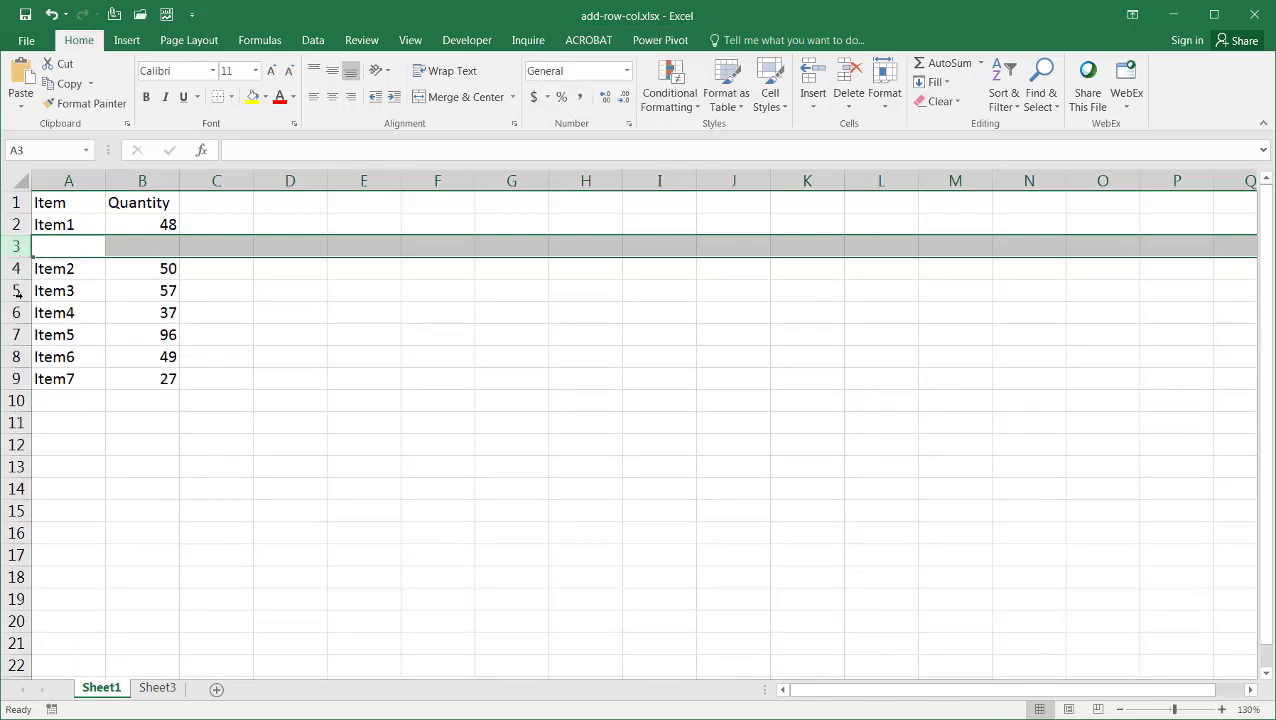
Step: Insert three blank rows above the Item3 row
{"action": "left_click", "coordinate": [18, 292]}
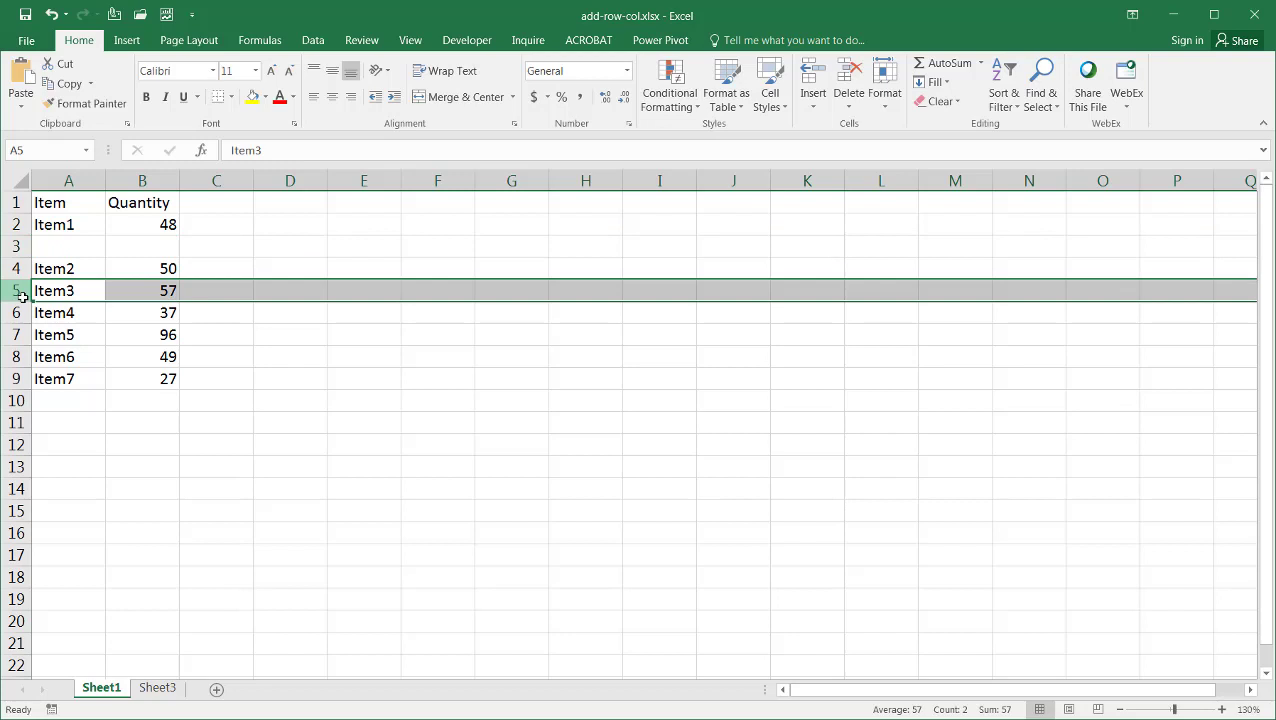
{"action": "key", "text": "ctrl+shift+plus"}
{"action": "key", "text": "ctrl+shift+plus"}
{"action": "key", "text": "ctrl+shift+plus"}
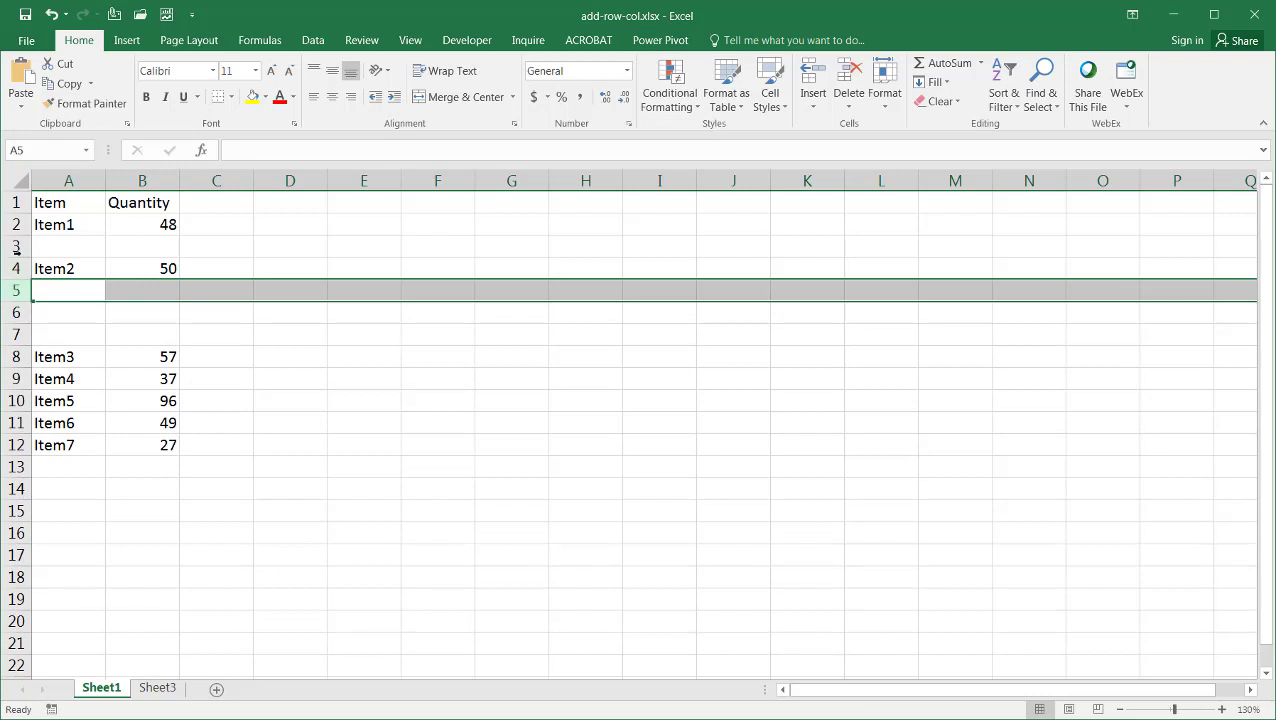
Step: Delete all the blank rows among the items: rows 3, 5, 6 and 7
{"action": "left_click", "coordinate": [20, 250]}
{"action": "left_click", "coordinate": [17, 291], "text": "ctrl"}
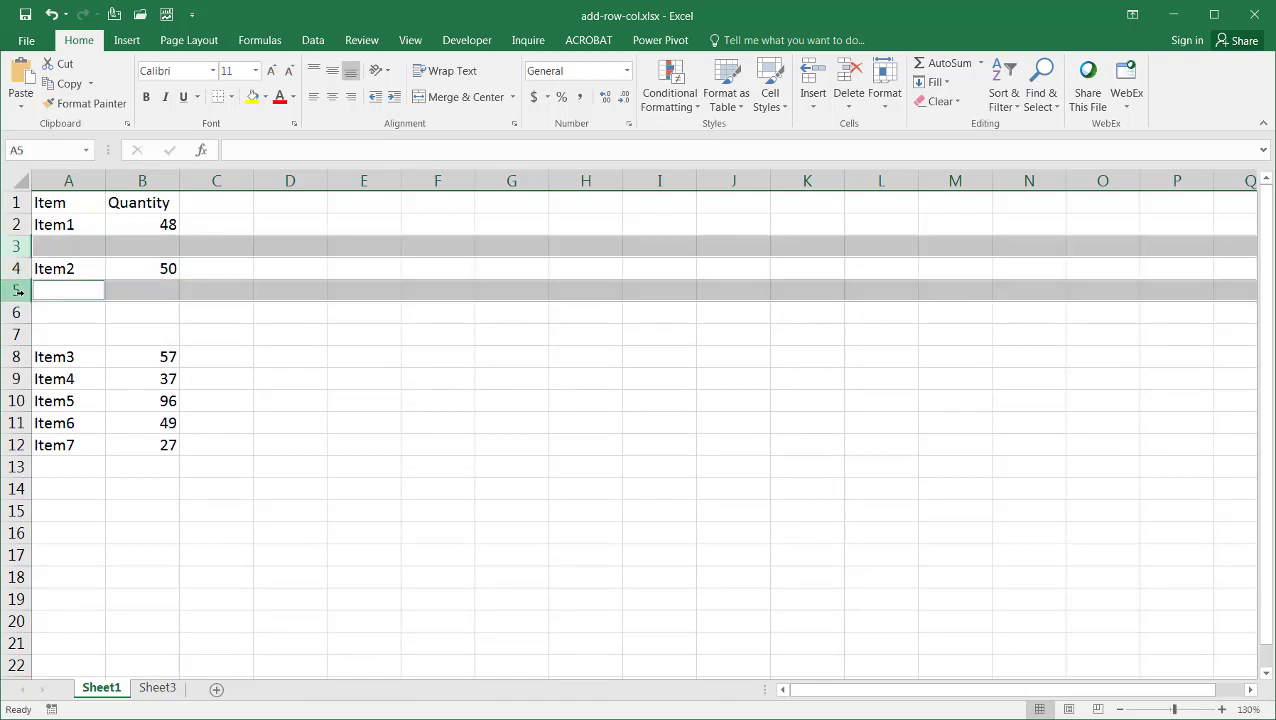
{"action": "left_click", "coordinate": [17, 313], "text": "ctrl"}
{"action": "left_click", "coordinate": [17, 333], "text": "ctrl"}
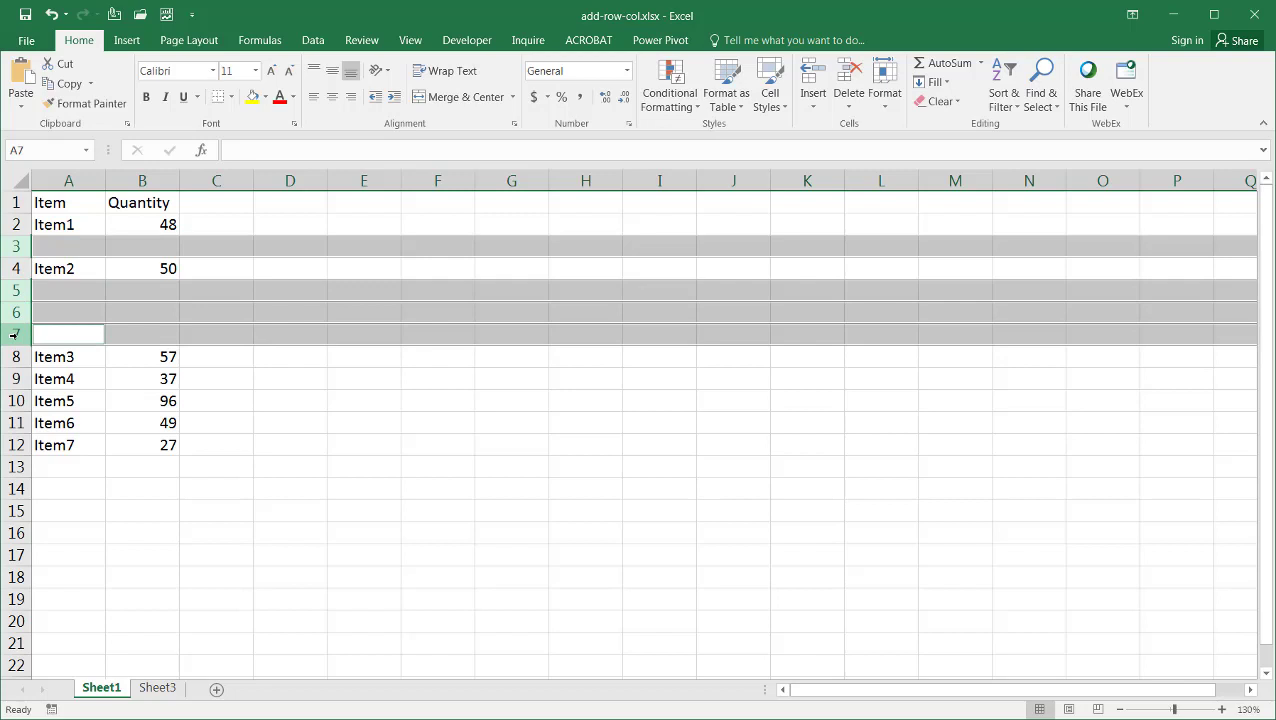
{"action": "right_click", "coordinate": [17, 333]}
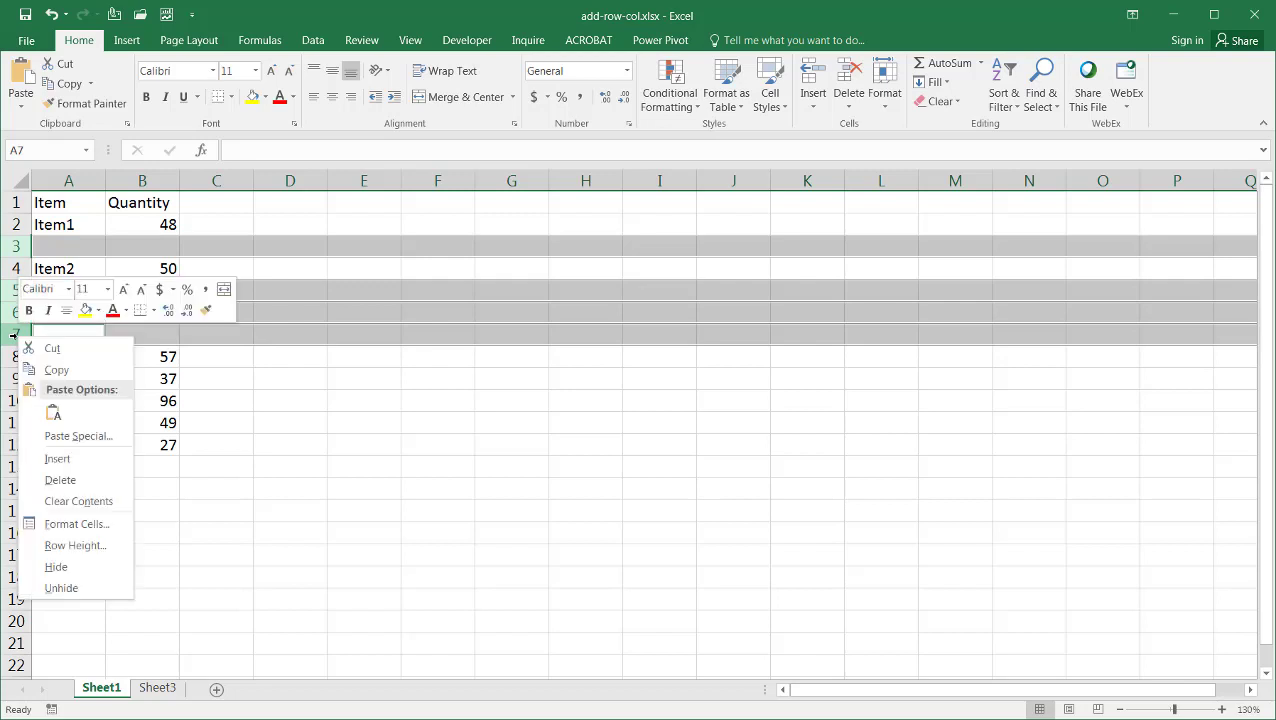
{"action": "left_click", "coordinate": [96, 481]}
{"action": "left_click", "coordinate": [63, 240]}
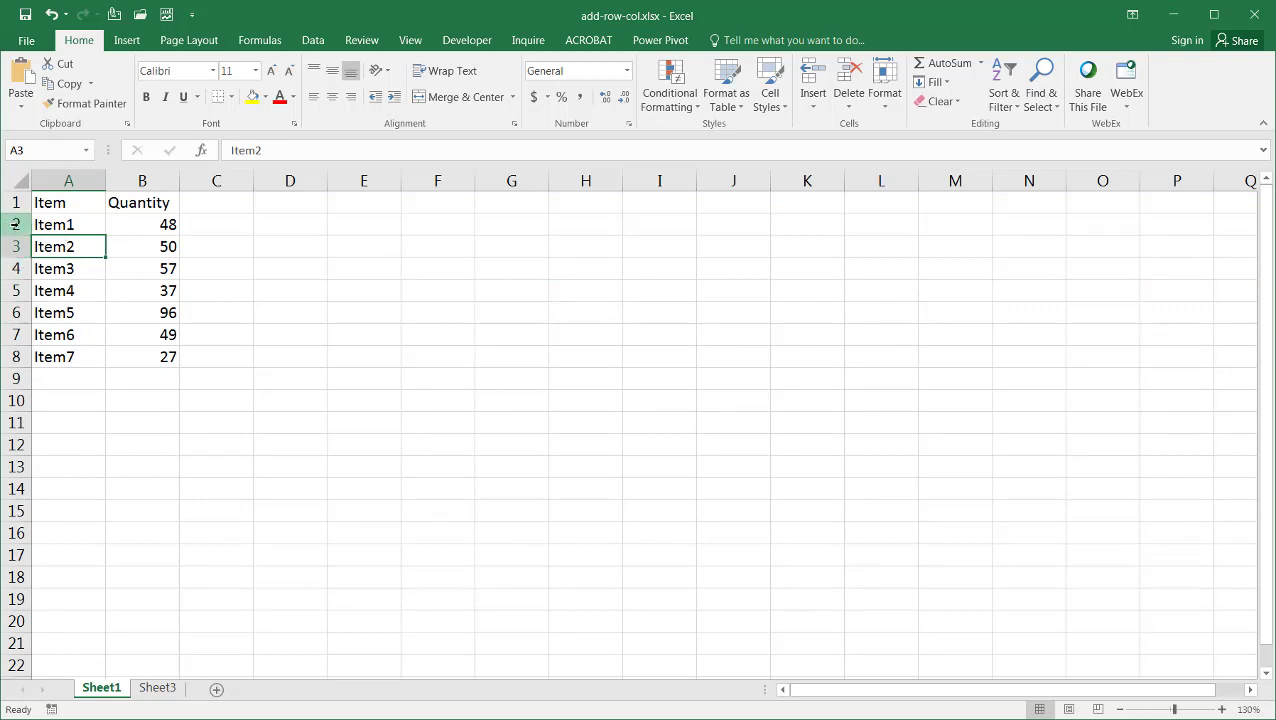
Step: Insert blank rows above Item1 with rows 2 to 8 selected as one block, and undo the insertion
{"action": "left_click", "coordinate": [15, 224]}
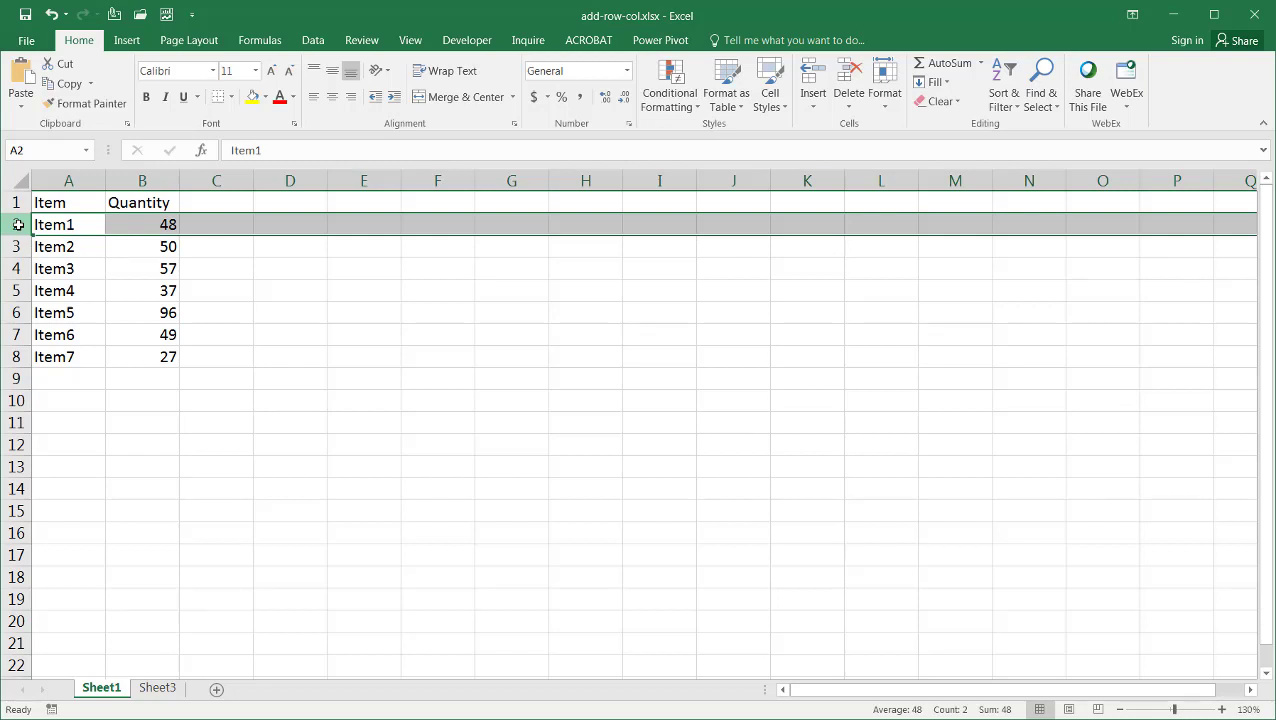
{"action": "left_click_drag", "start_coordinate": [15, 224], "coordinate": [16, 356]}
{"action": "right_click", "coordinate": [18, 341]}
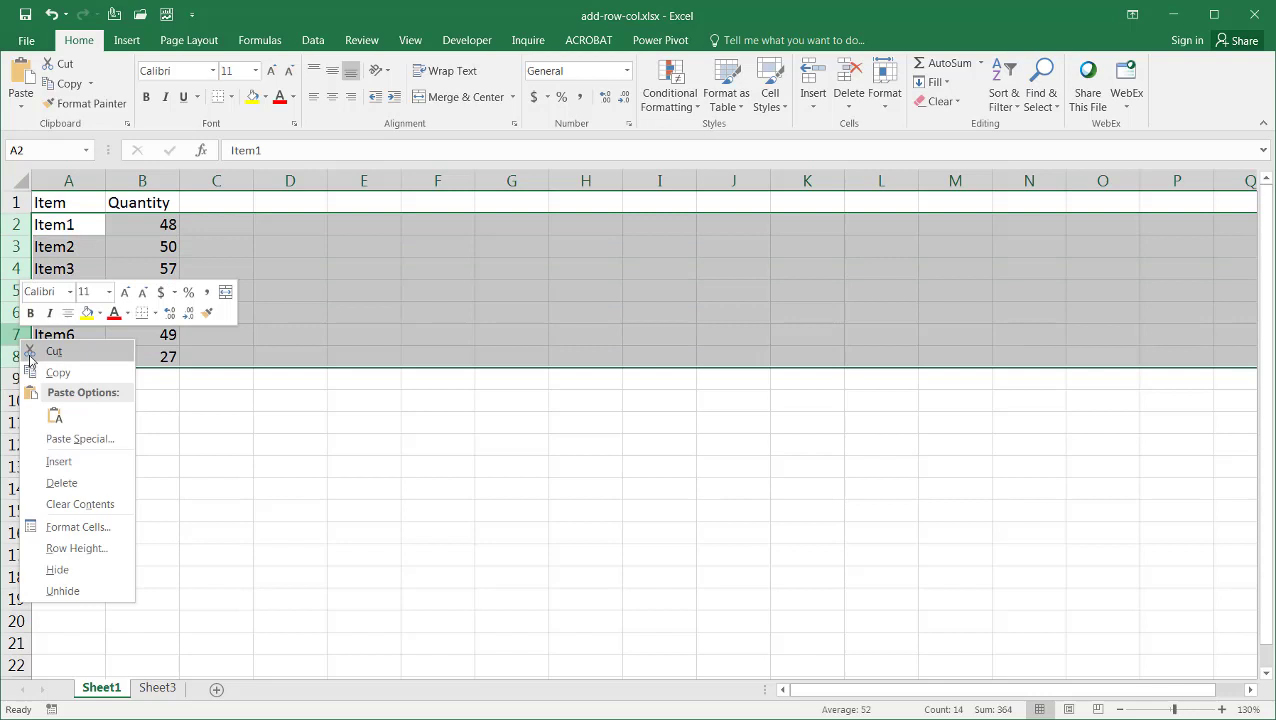
{"action": "left_click", "coordinate": [82, 461]}
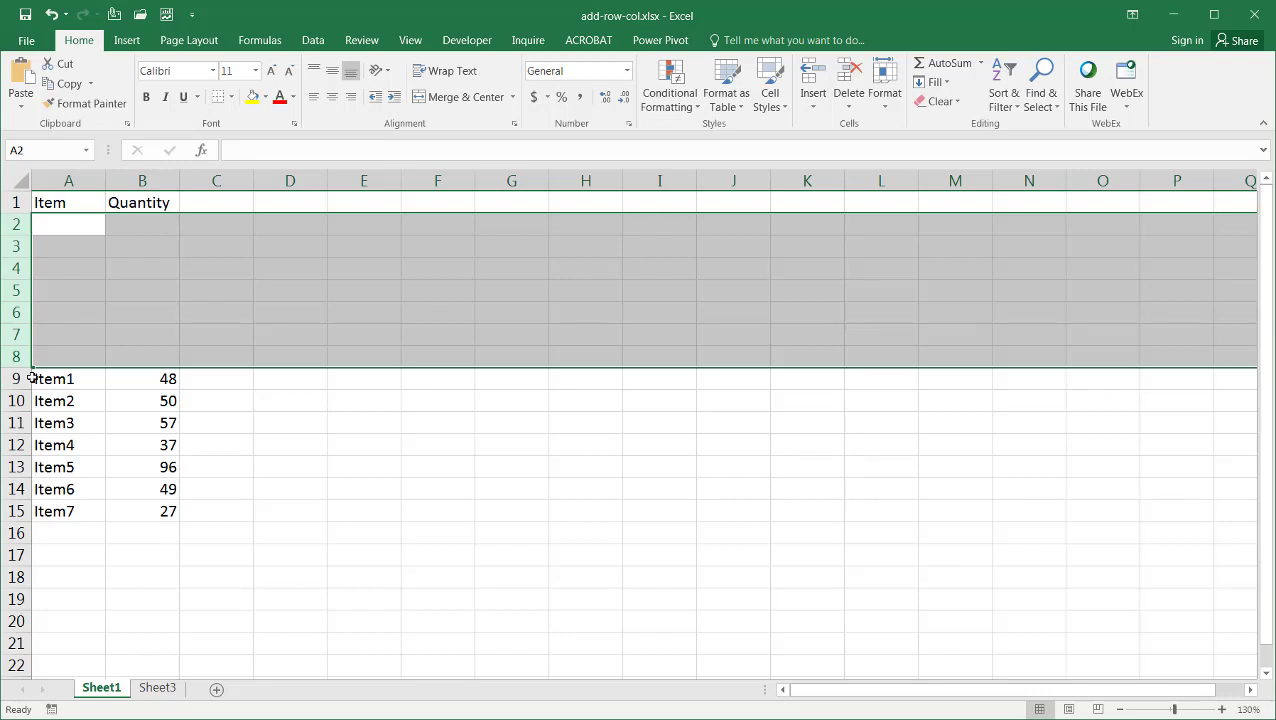
{"action": "key", "text": "ctrl+z"}
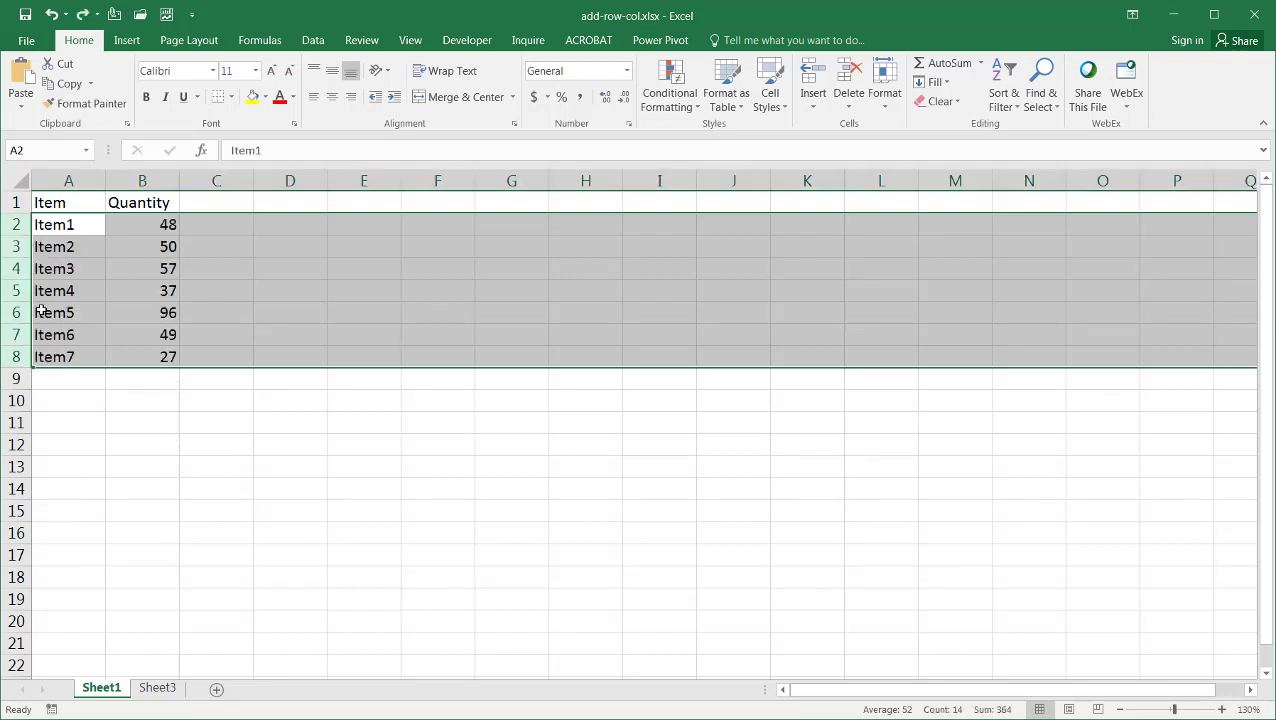
Step: Try to insert sheet rows with rows 2 to 8 selected in separate pieces, row 2 being included twice
{"action": "left_click", "coordinate": [19, 226]}
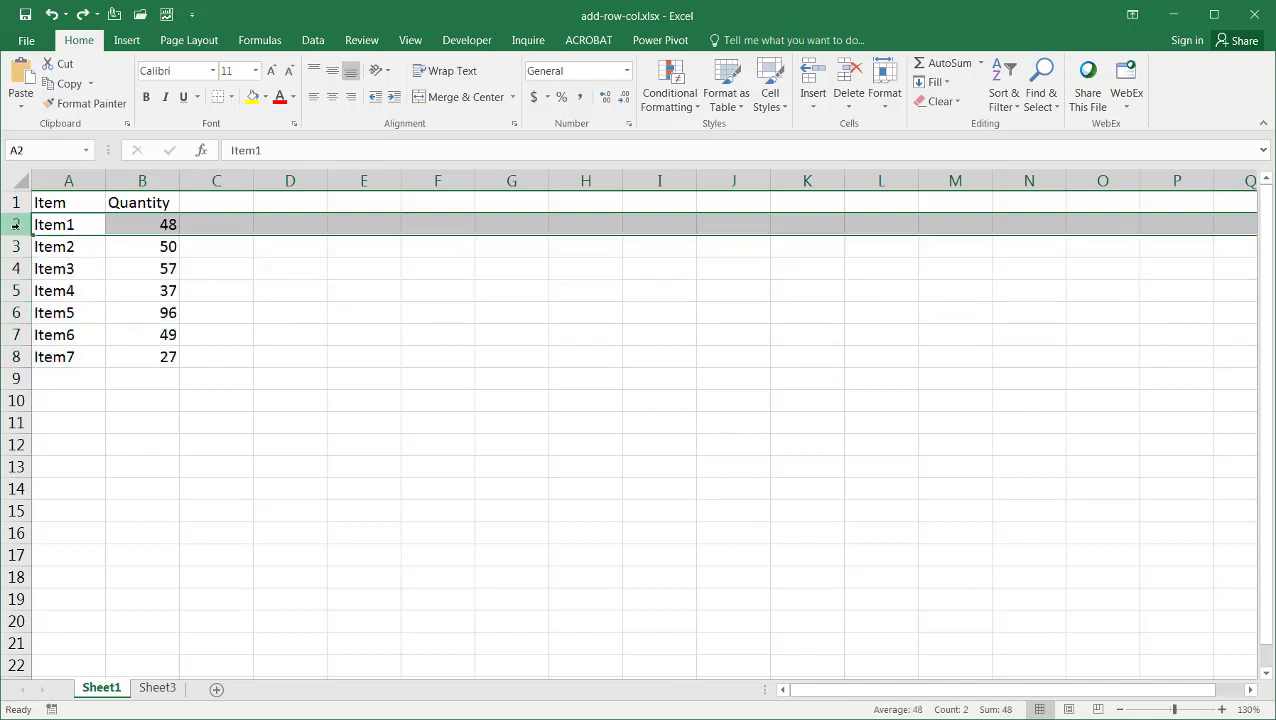
{"action": "right_click", "coordinate": [18, 226]}
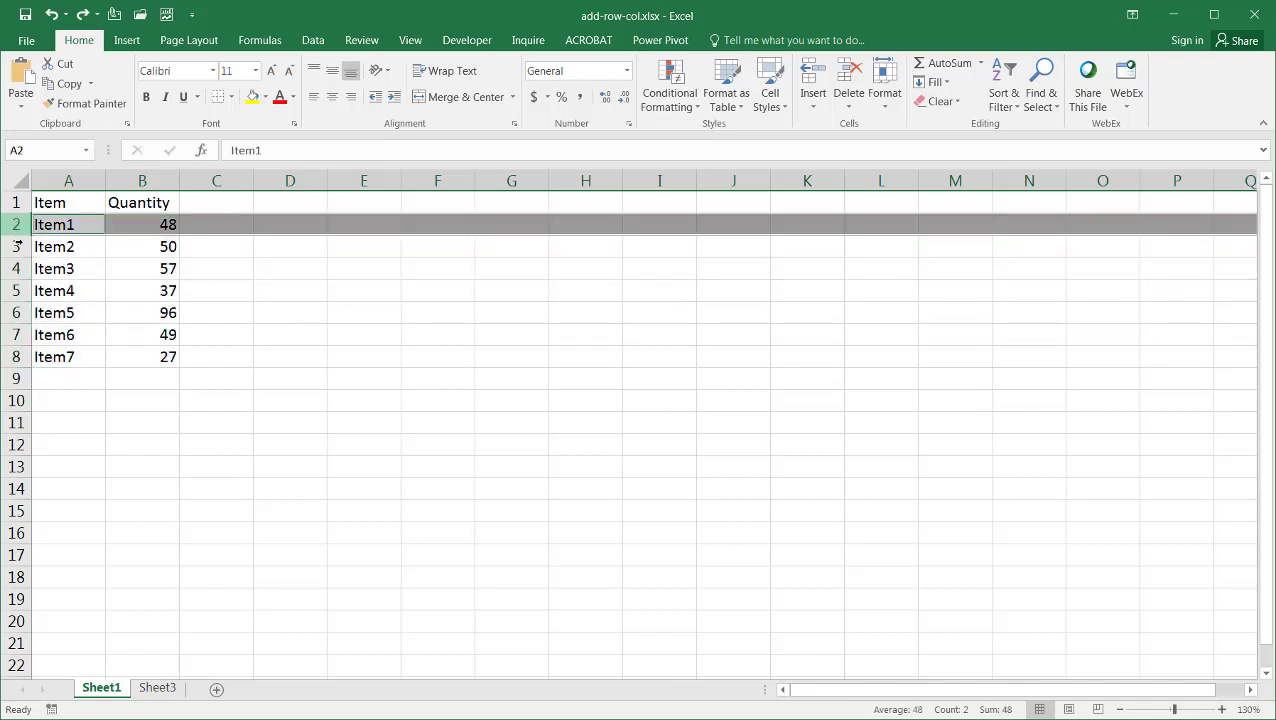
{"action": "left_click_drag", "start_coordinate": [18, 246], "coordinate": [20, 357]}
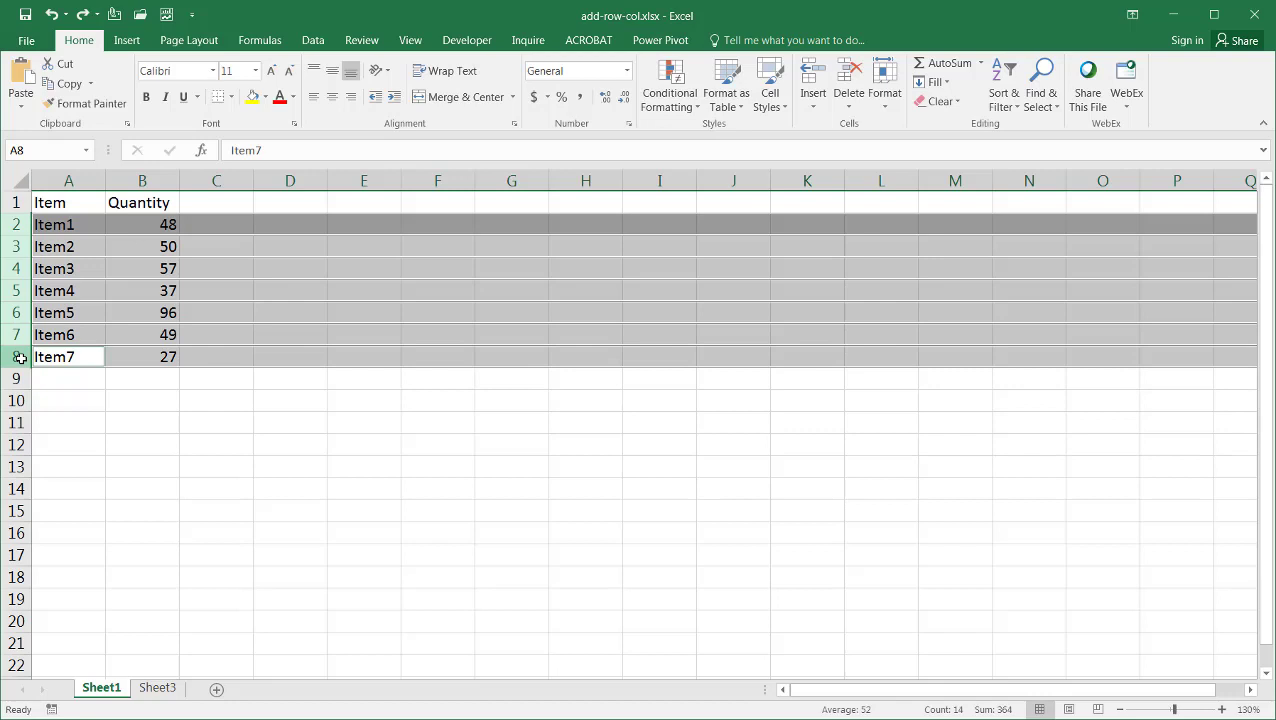
{"action": "right_click", "coordinate": [20, 357]}
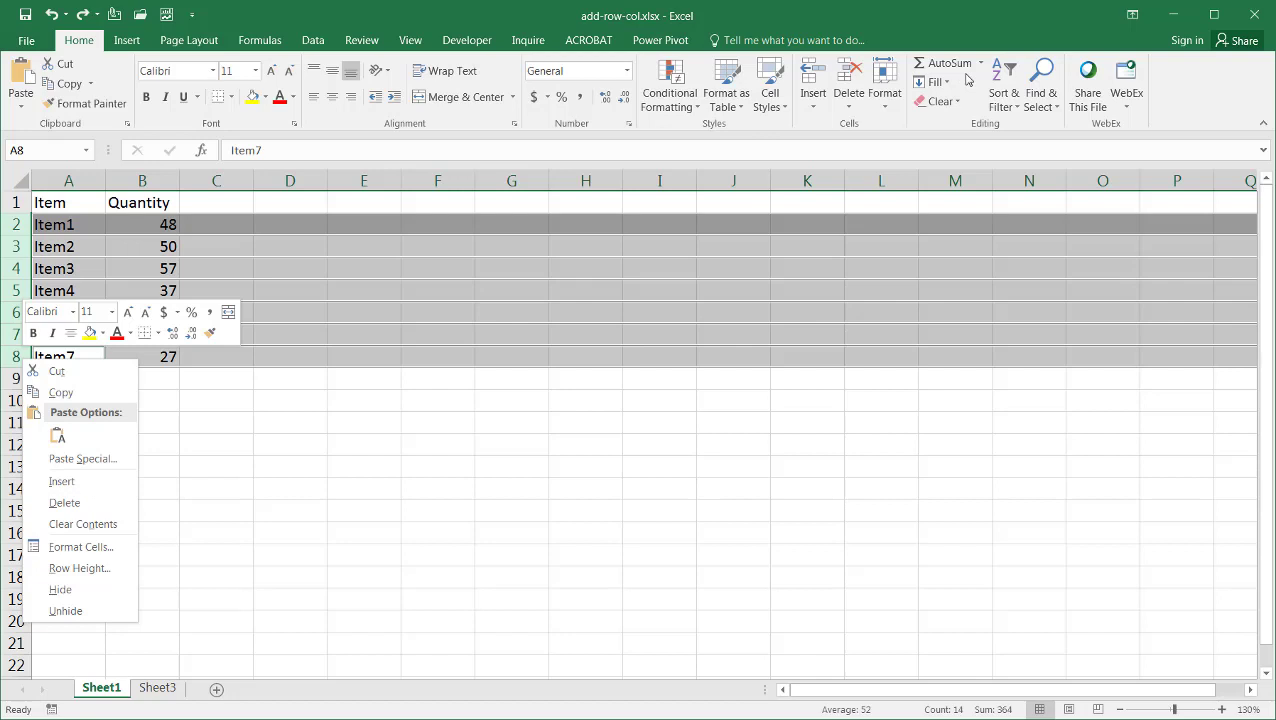
{"action": "left_click", "coordinate": [813, 100]}
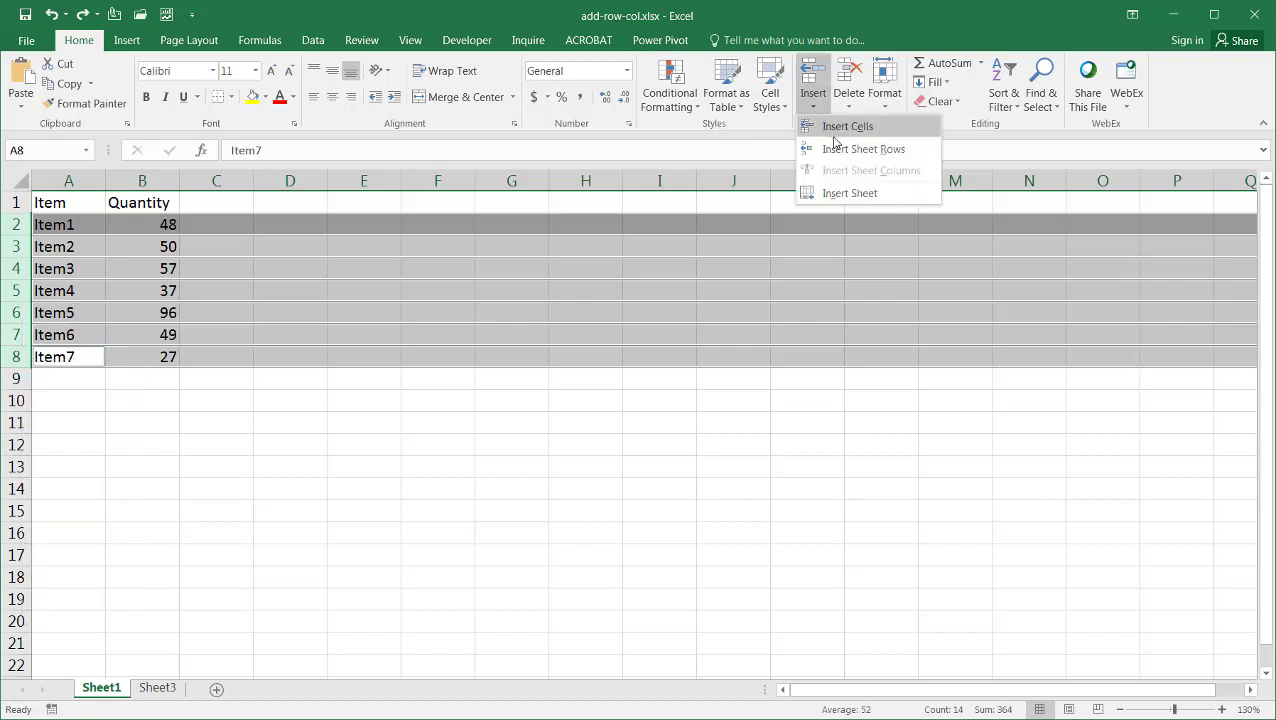
{"action": "left_click", "coordinate": [838, 149]}
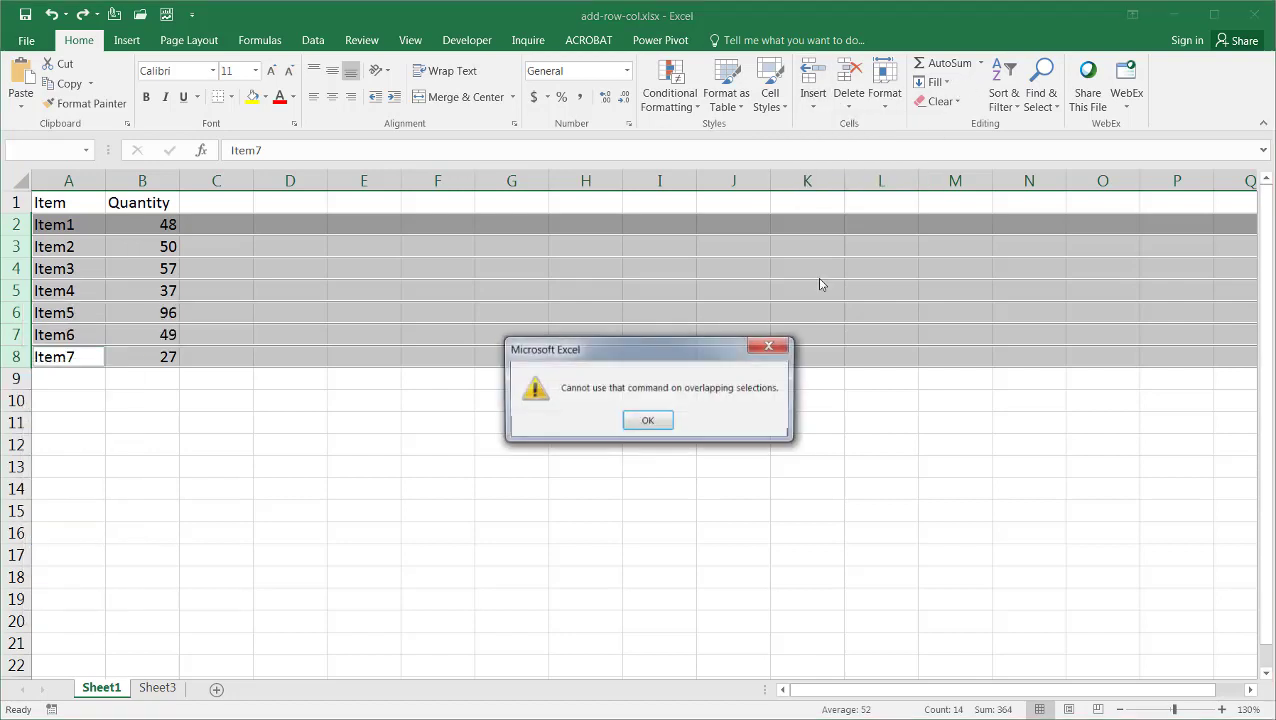
{"action": "left_click", "coordinate": [650, 420]}
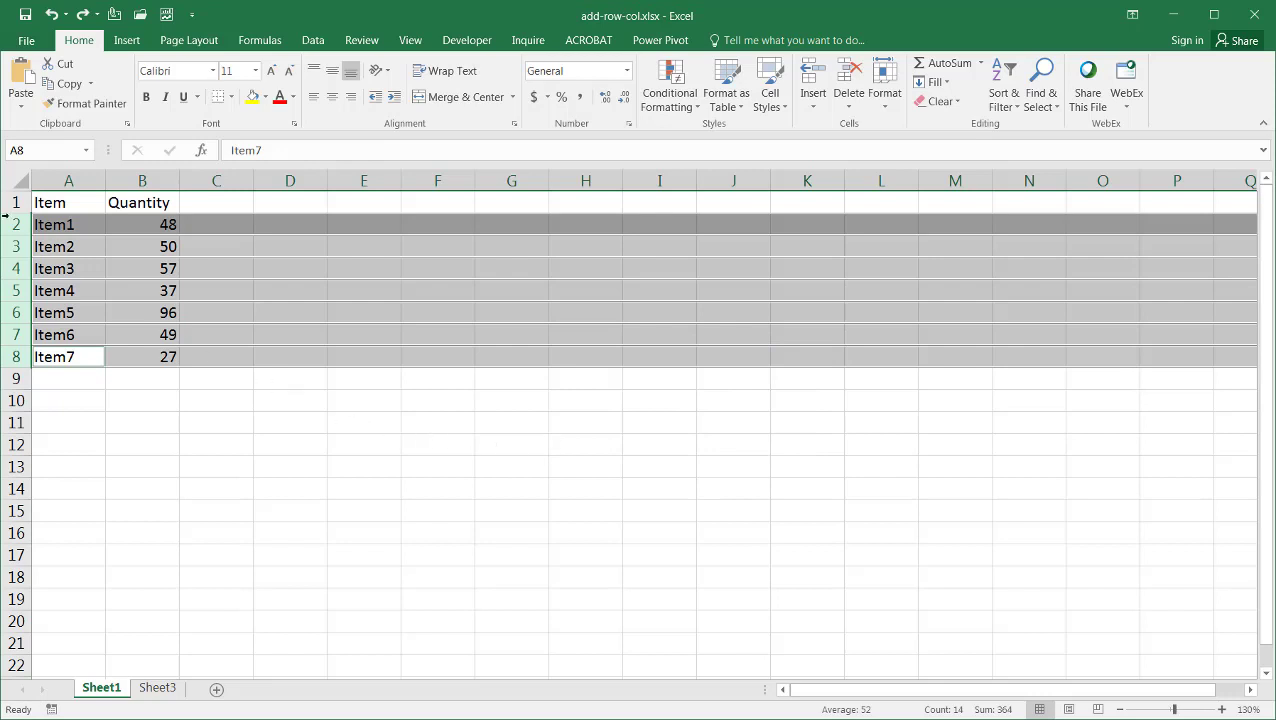
Step: Add rows 2 to 8 to the selection one at a time and insert a blank row above each item
{"action": "left_click", "coordinate": [20, 246]}
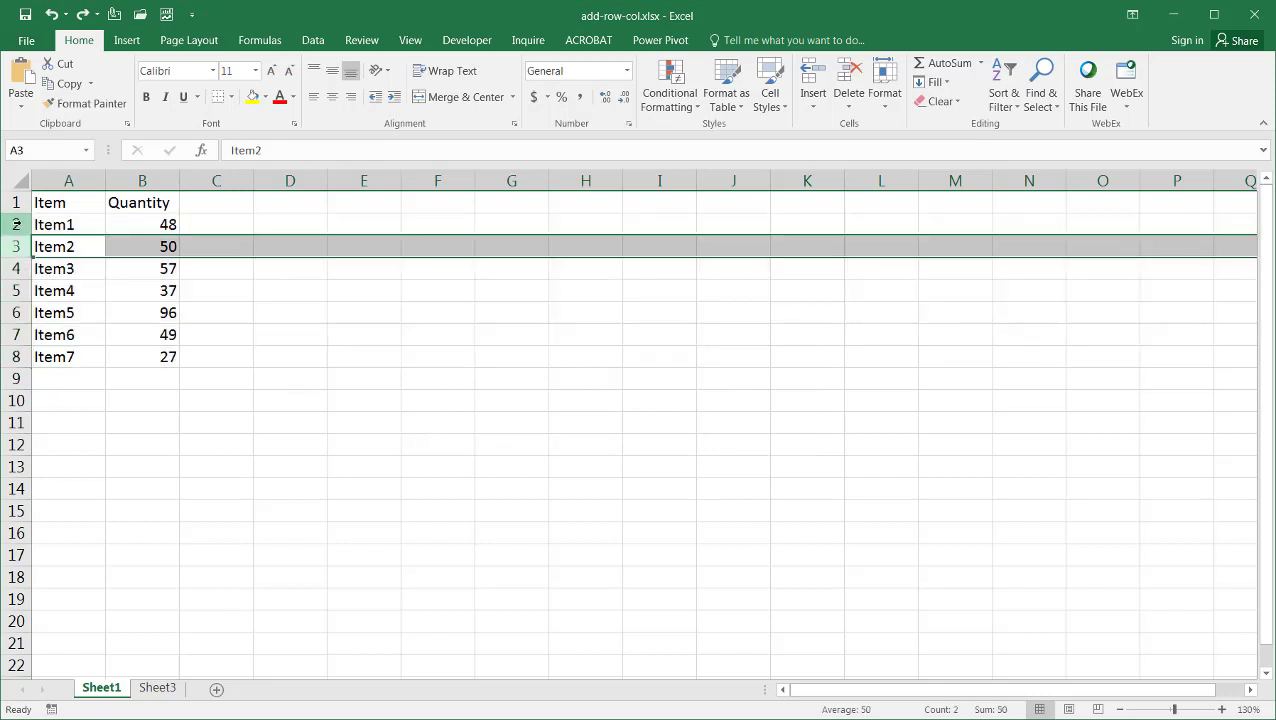
{"action": "left_click", "coordinate": [20, 224]}
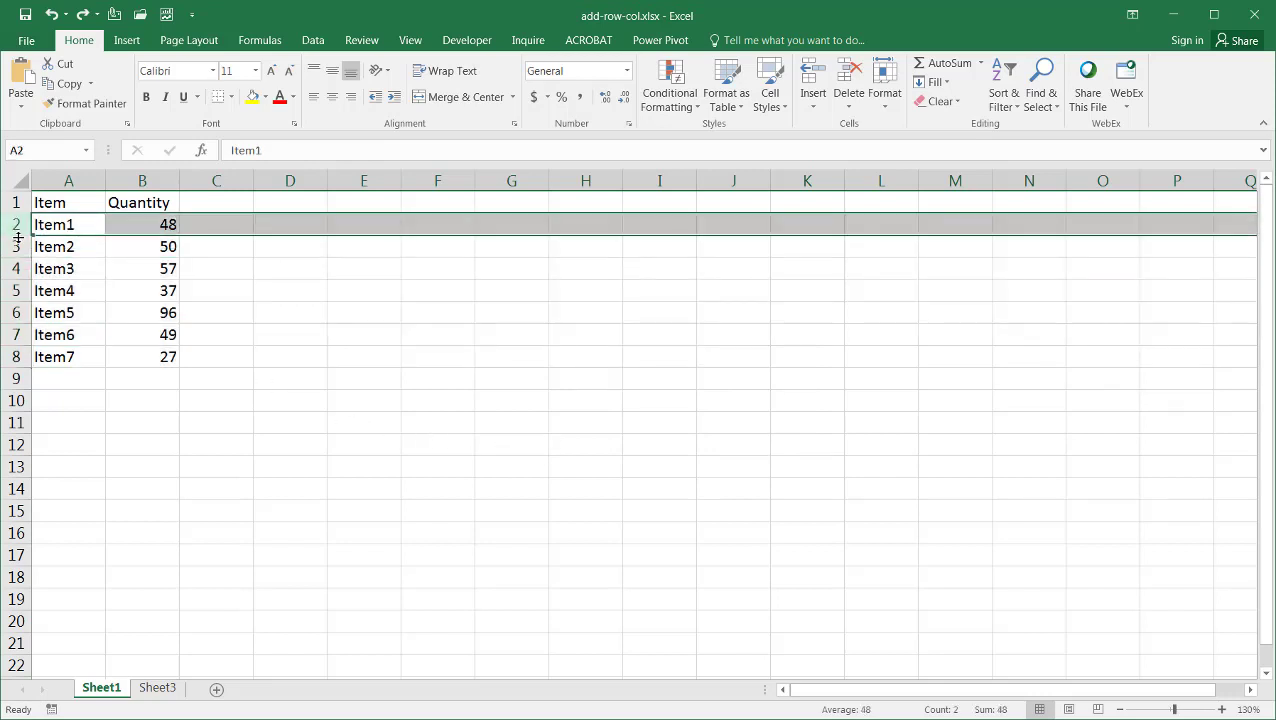
{"action": "left_click", "coordinate": [16, 246], "text": "ctrl"}
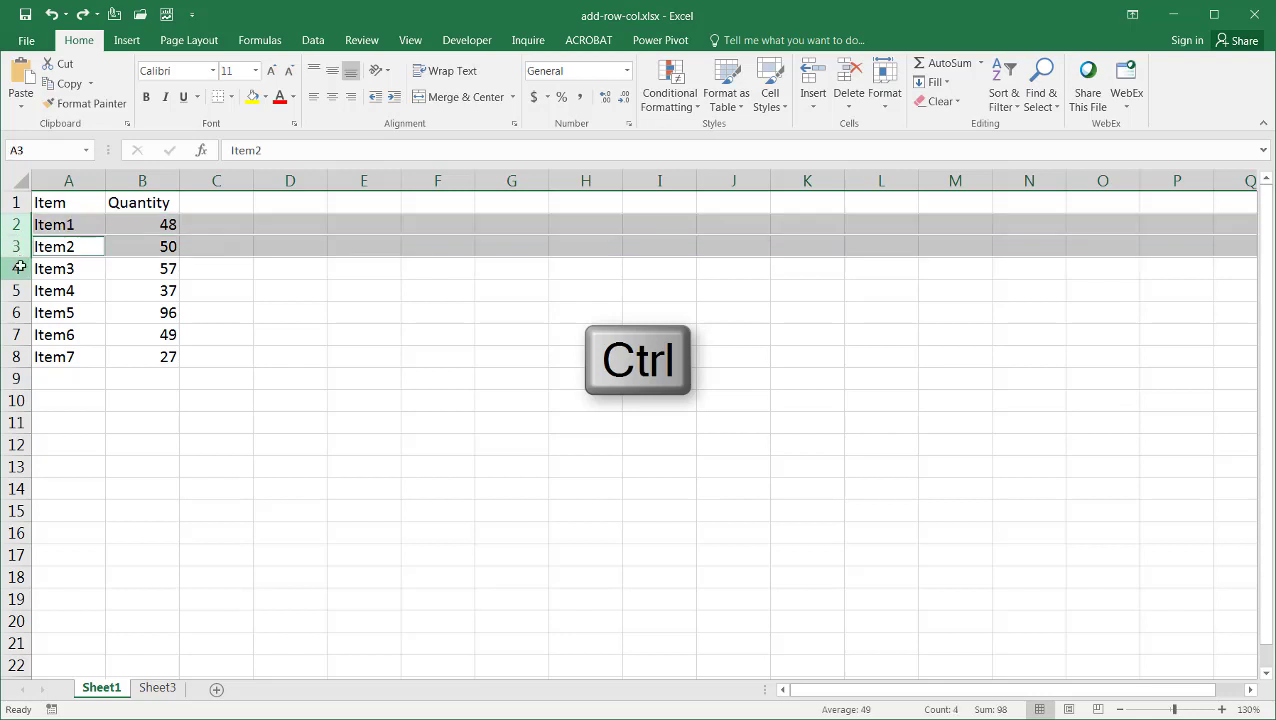
{"action": "left_click", "coordinate": [20, 268], "text": "ctrl"}
{"action": "left_click", "coordinate": [17, 290], "text": "ctrl"}
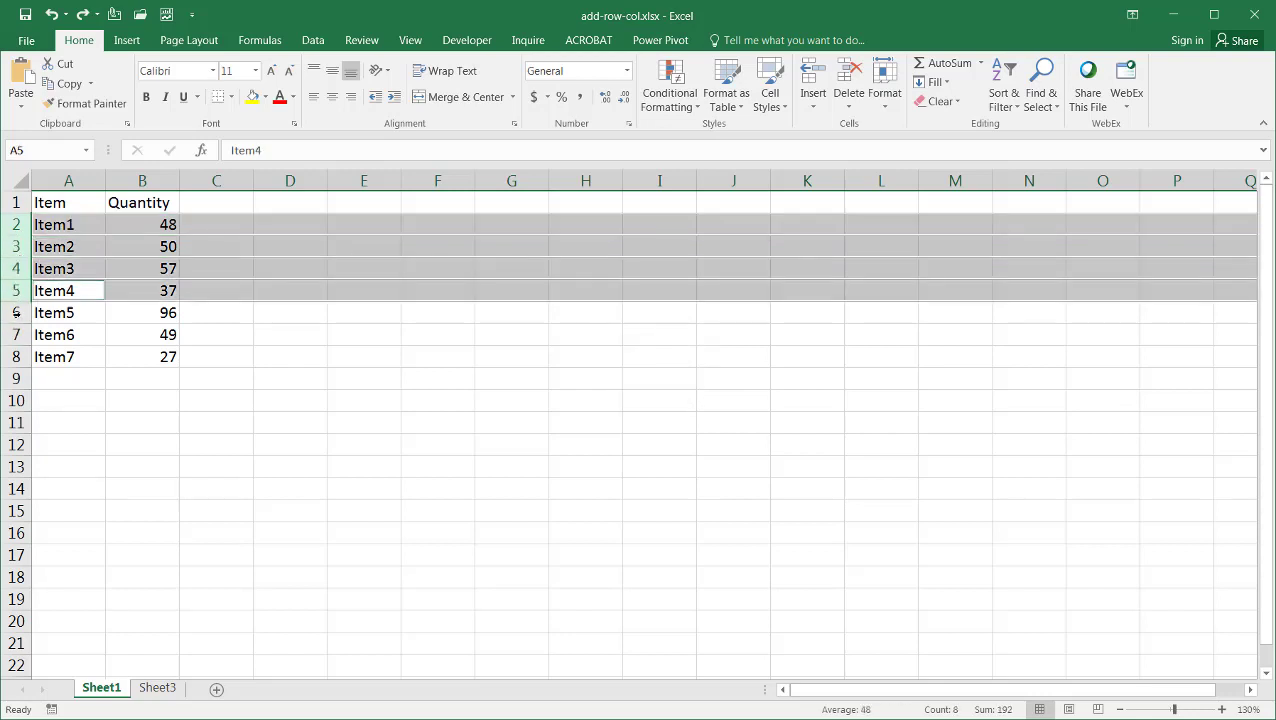
{"action": "left_click", "coordinate": [16, 312], "text": "ctrl"}
{"action": "left_click", "coordinate": [16, 334], "text": "ctrl"}
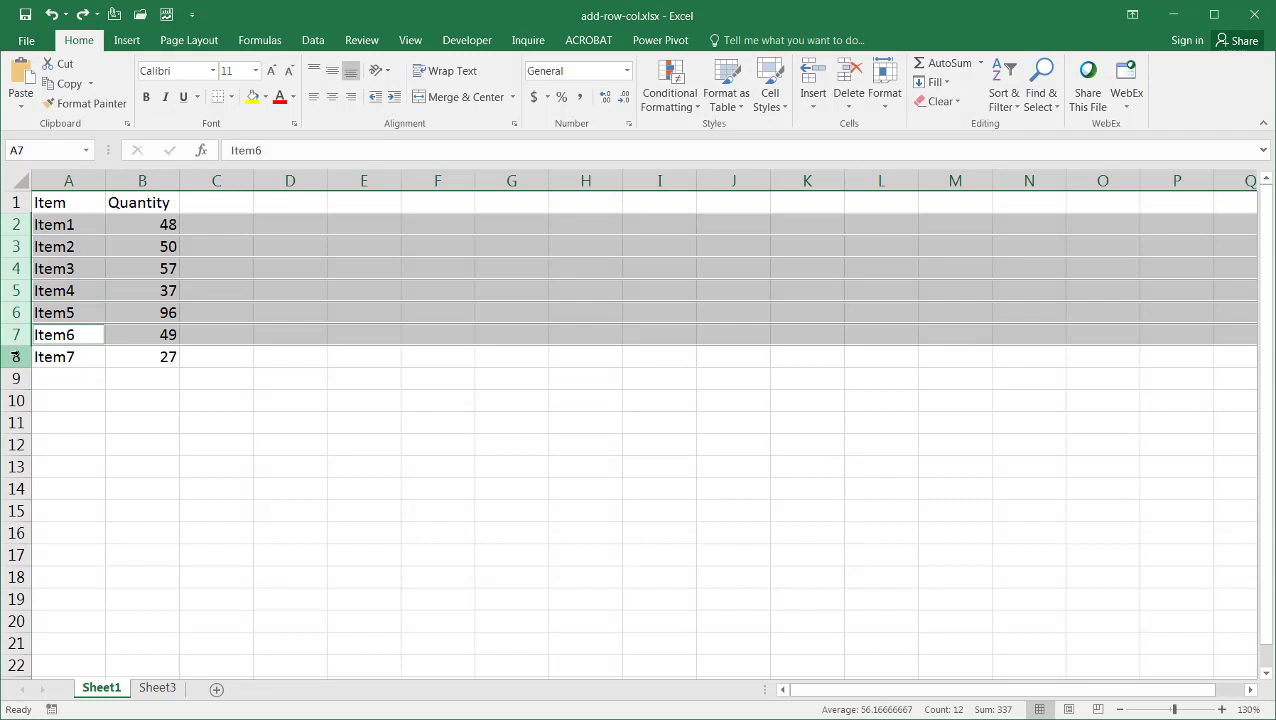
{"action": "left_click", "coordinate": [16, 356], "text": "ctrl"}
{"action": "right_click", "coordinate": [18, 357]}
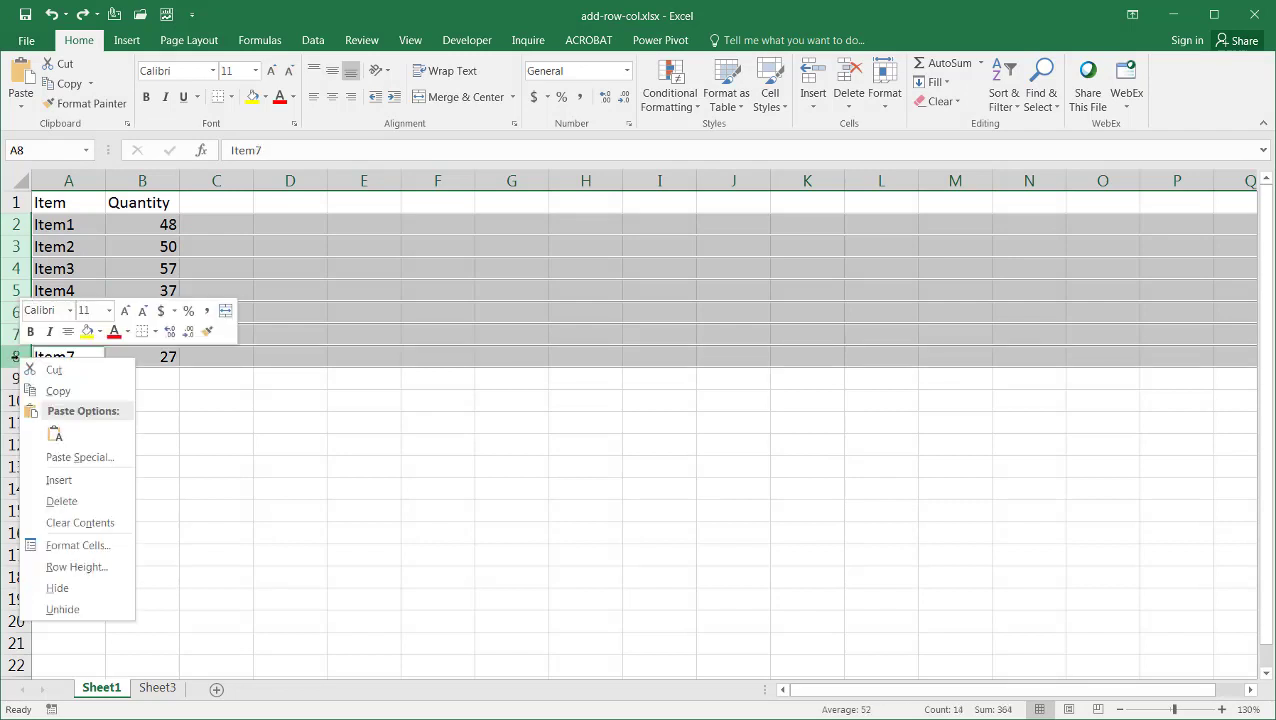
{"action": "left_click", "coordinate": [58, 480]}
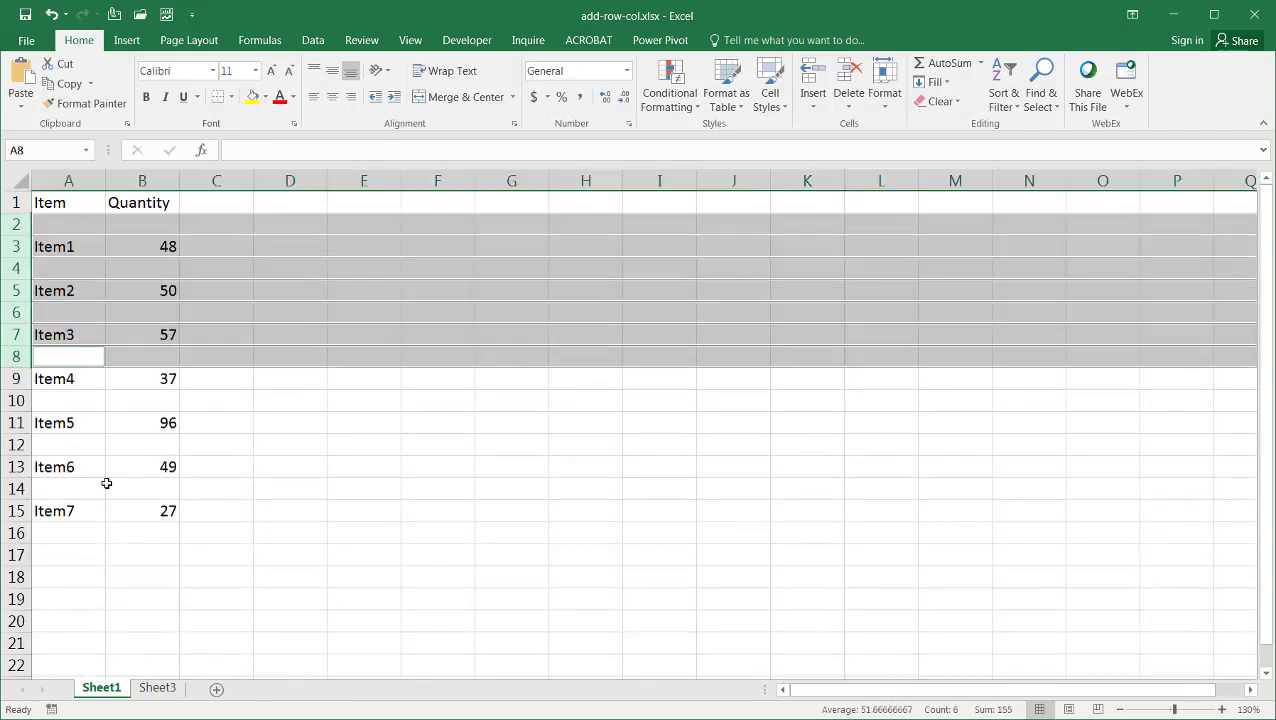
{"action": "left_click", "coordinate": [267, 425]}
{"action": "left_click", "coordinate": [48, 226]}
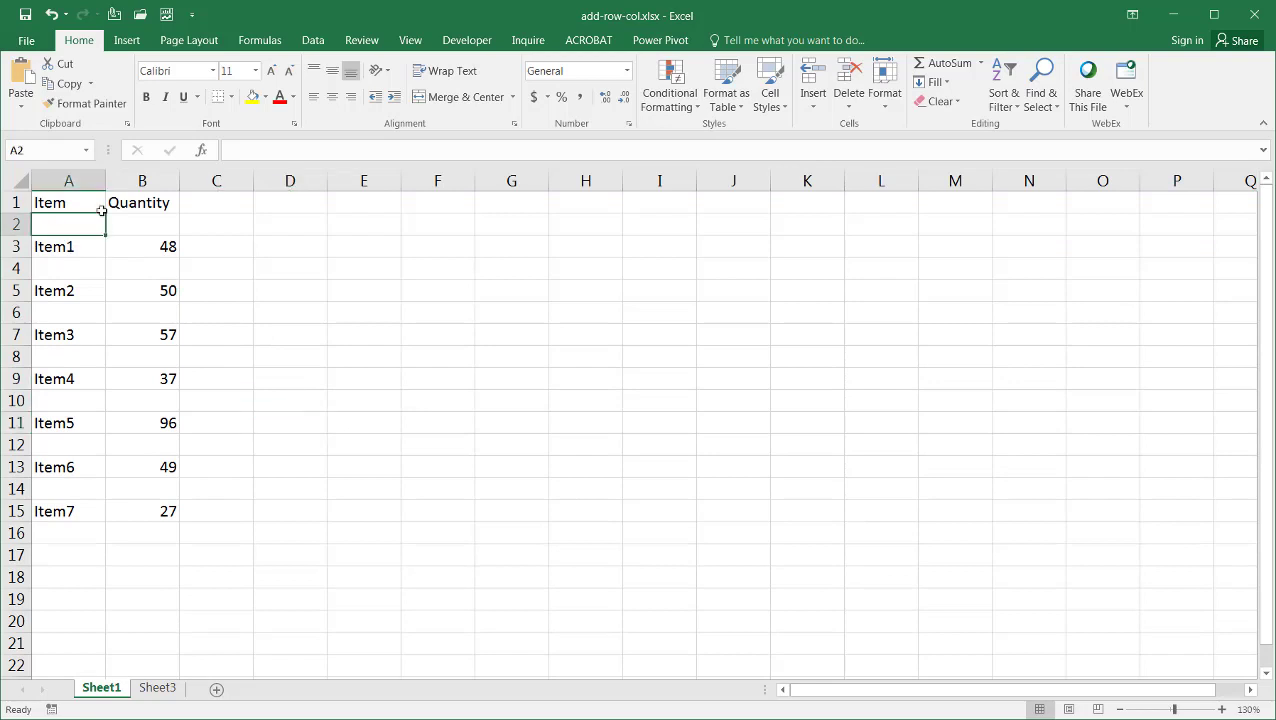
{"action": "left_click", "coordinate": [75, 250]}
{"action": "left_click", "coordinate": [94, 270]}
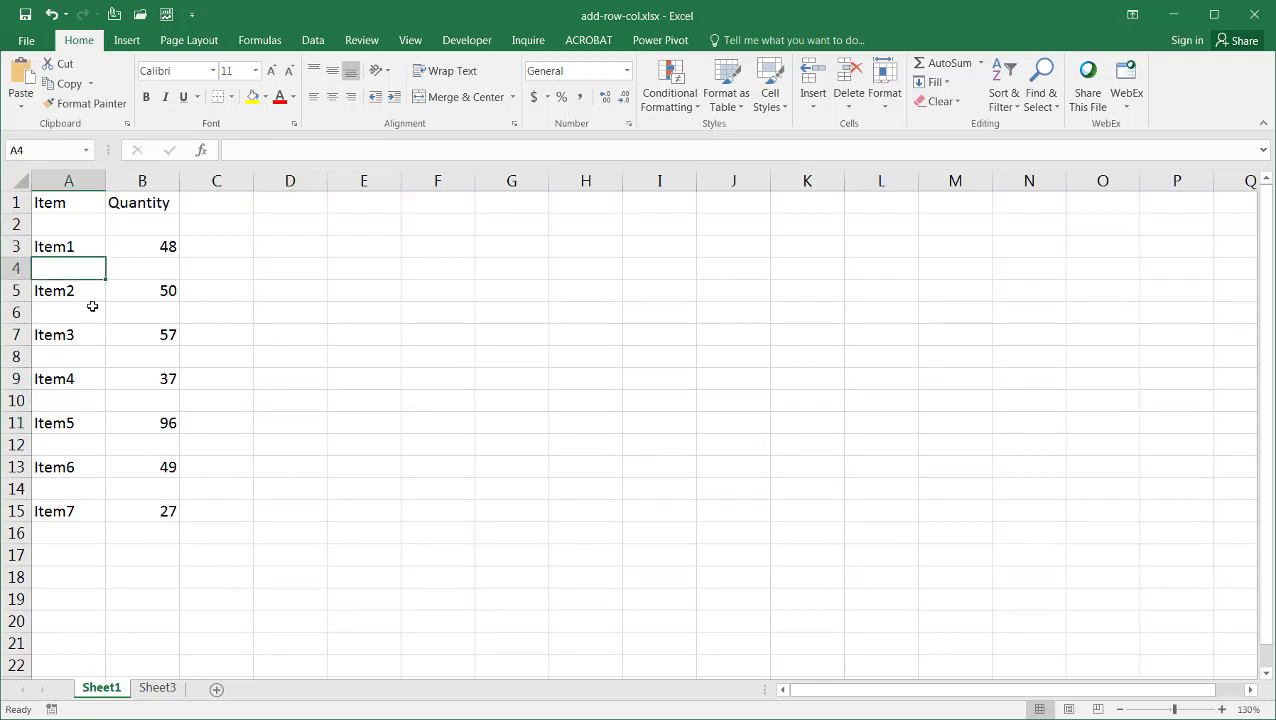
Step: Delete the blank row 2 between the header row and Item1
{"action": "left_click", "coordinate": [16, 224]}
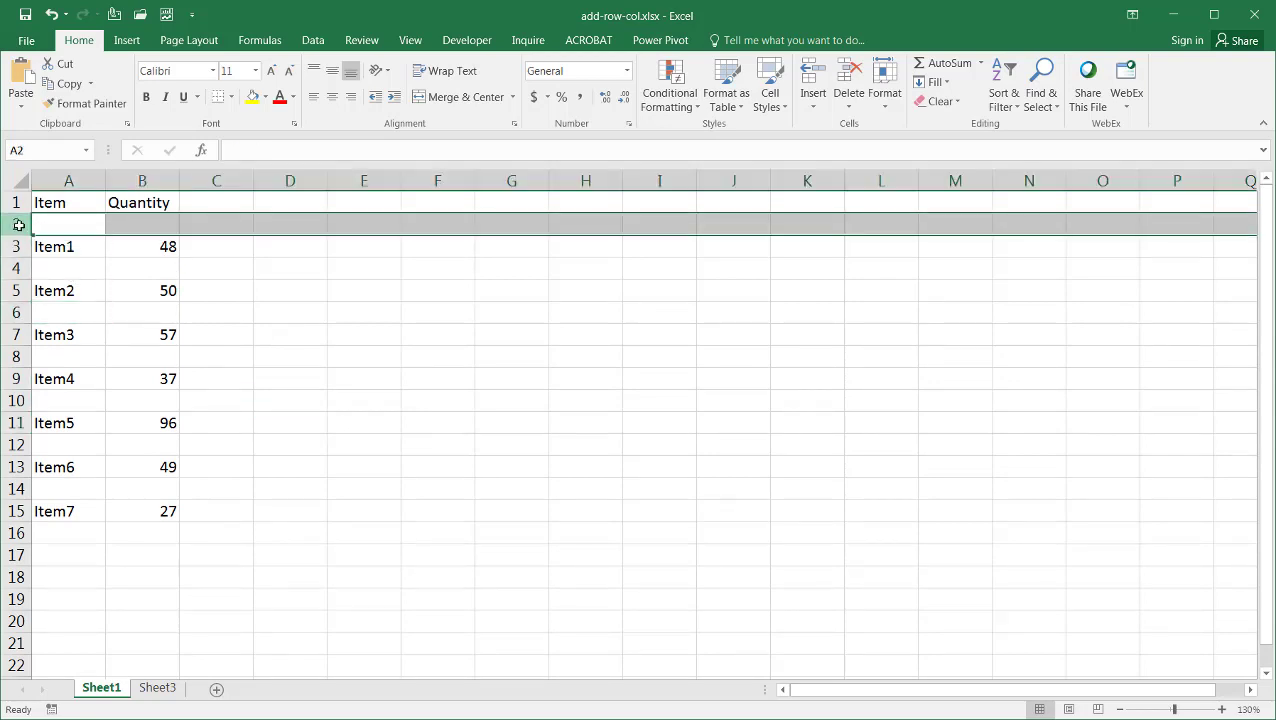
{"action": "right_click", "coordinate": [16, 224]}
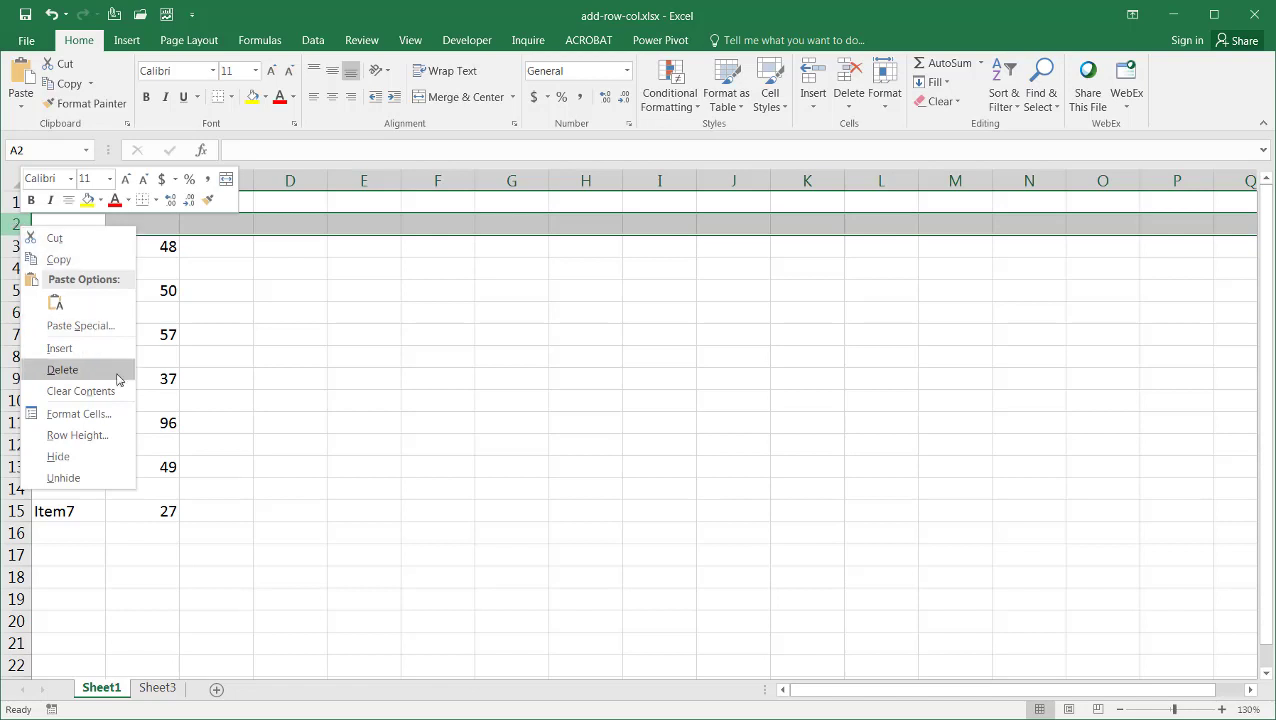
{"action": "left_click", "coordinate": [62, 369]}
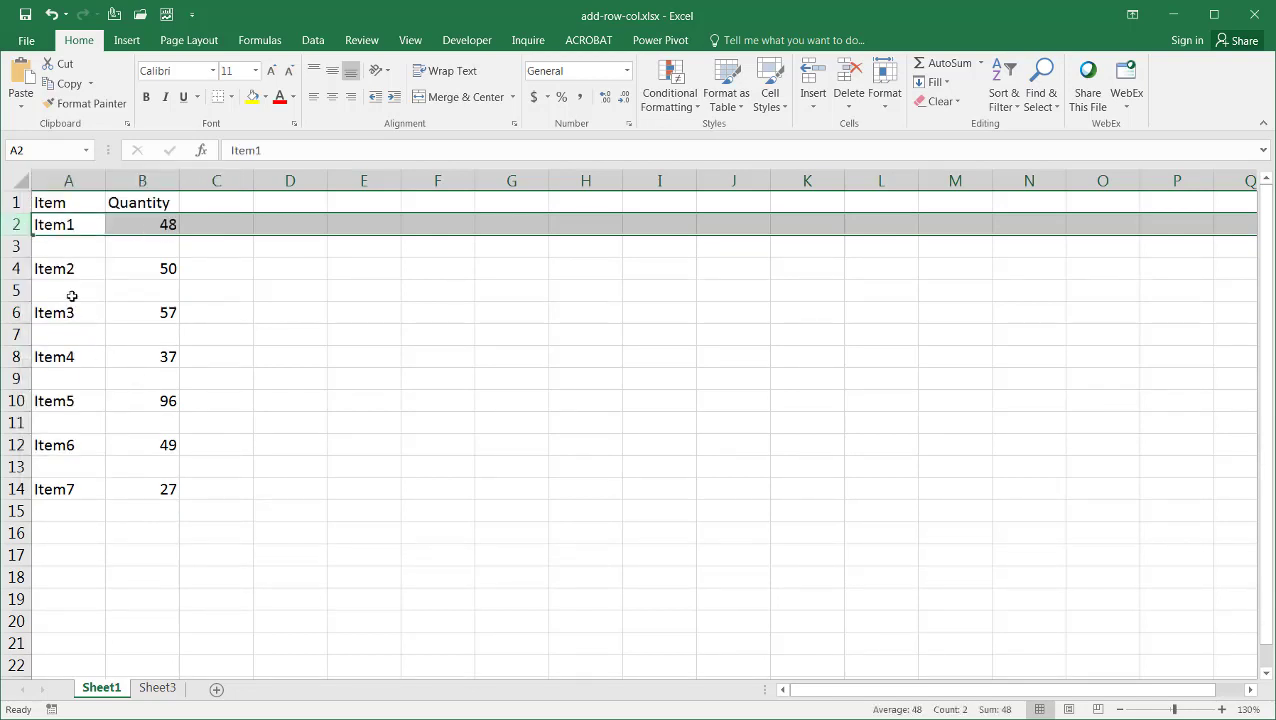
Step: Undo the deletion of row 2 and the insertion of blank rows above the items
{"action": "key", "text": "ctrl+z"}
{"action": "key", "text": "ctrl+z"}
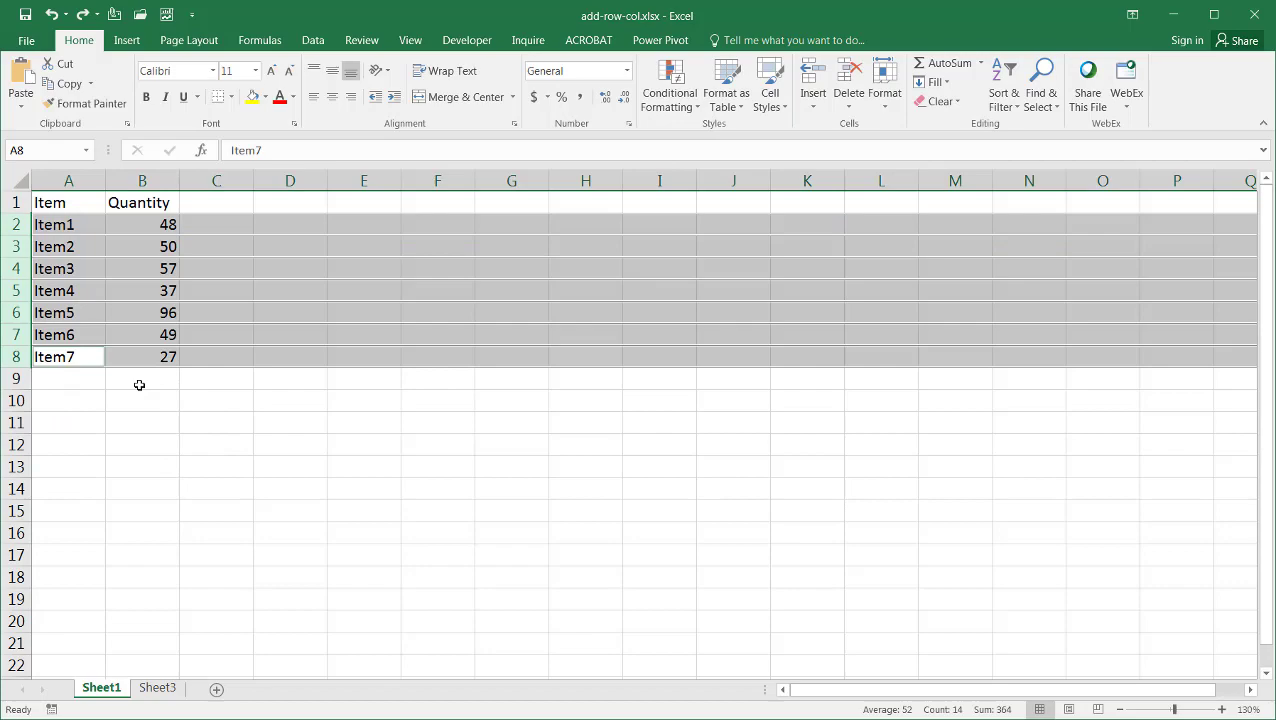
{"action": "left_click", "coordinate": [170, 403]}
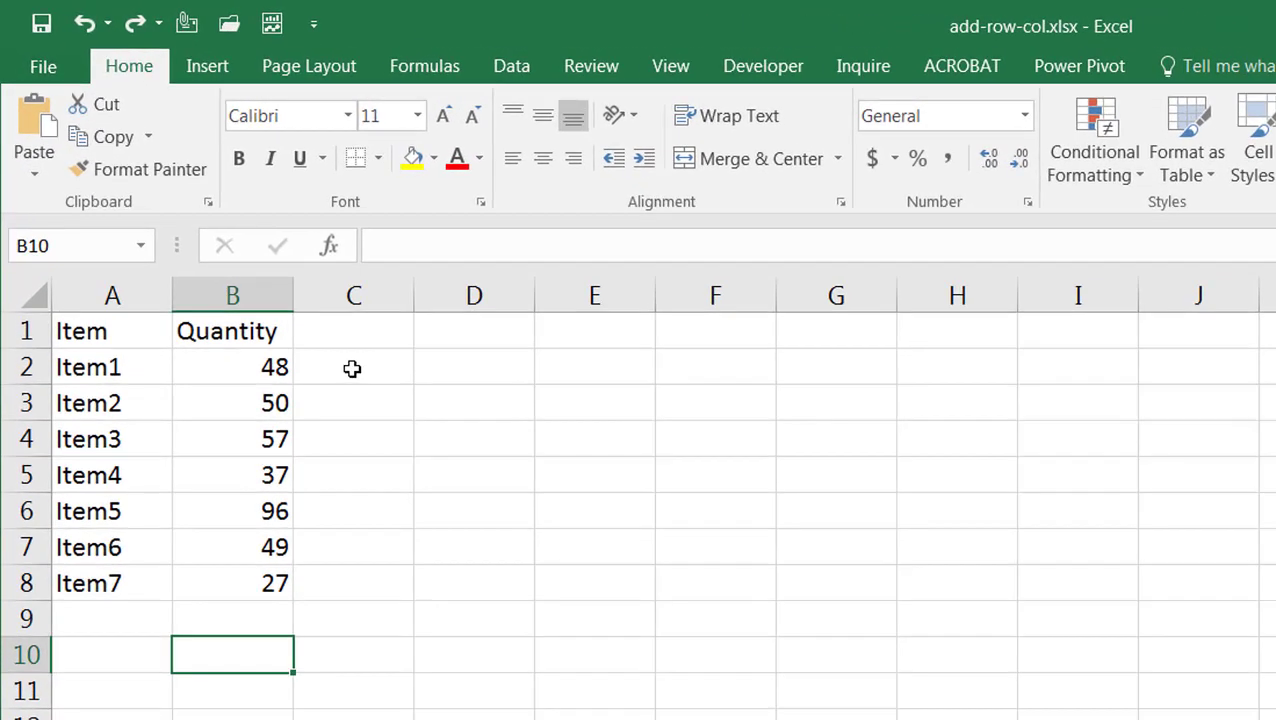
Step: Number the items beside the Quantity column by entering 1 and 2 in C2:C3 and filling the series down to 7 in C8
{"action": "left_click", "coordinate": [215, 227]}
{"action": "type", "text": "1"}
{"action": "key", "text": "Return"}
{"action": "type", "text": "2"}
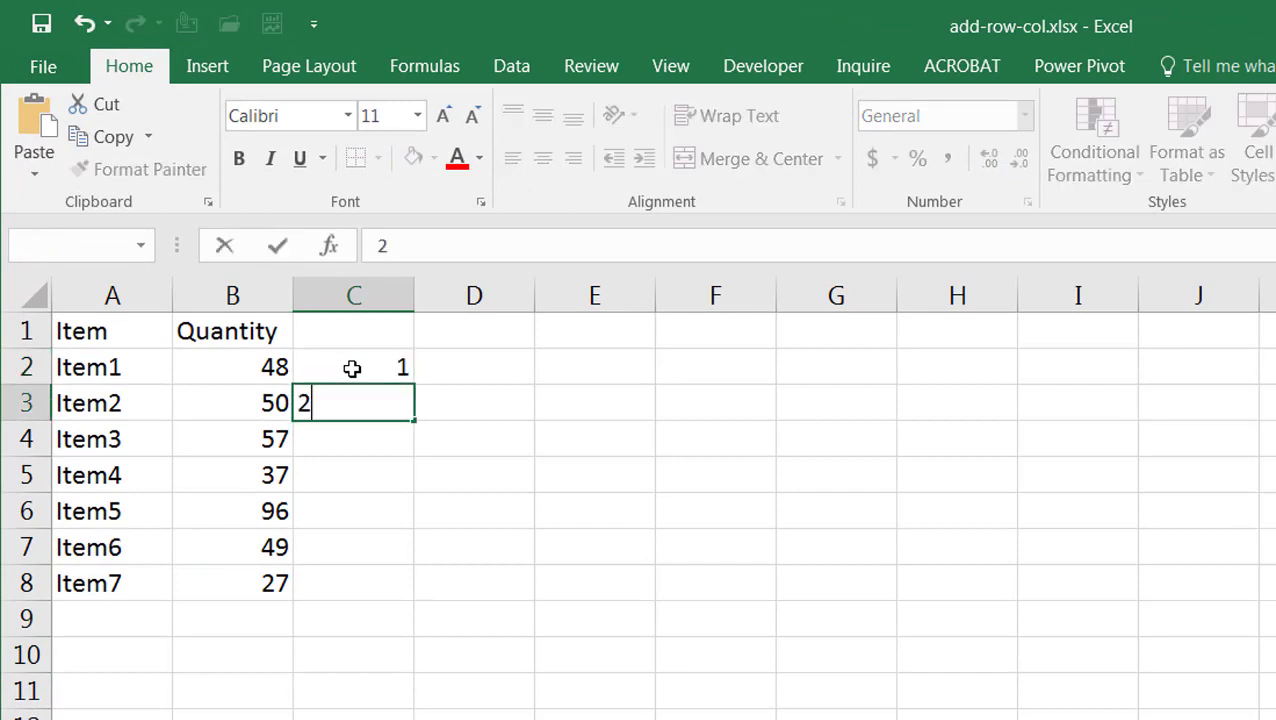
{"action": "key", "text": "Return"}
{"action": "left_click_drag", "start_coordinate": [352, 368], "coordinate": [356, 398]}
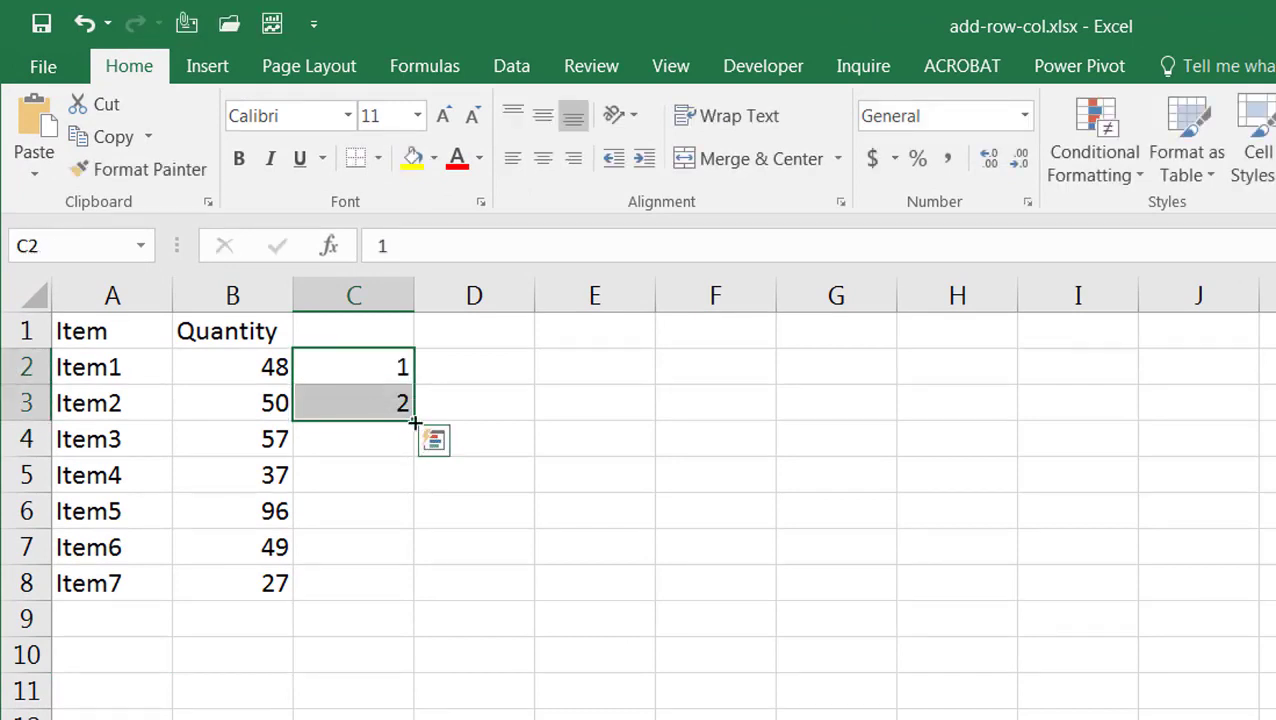
{"action": "left_click_drag", "start_coordinate": [414, 422], "coordinate": [420, 592]}
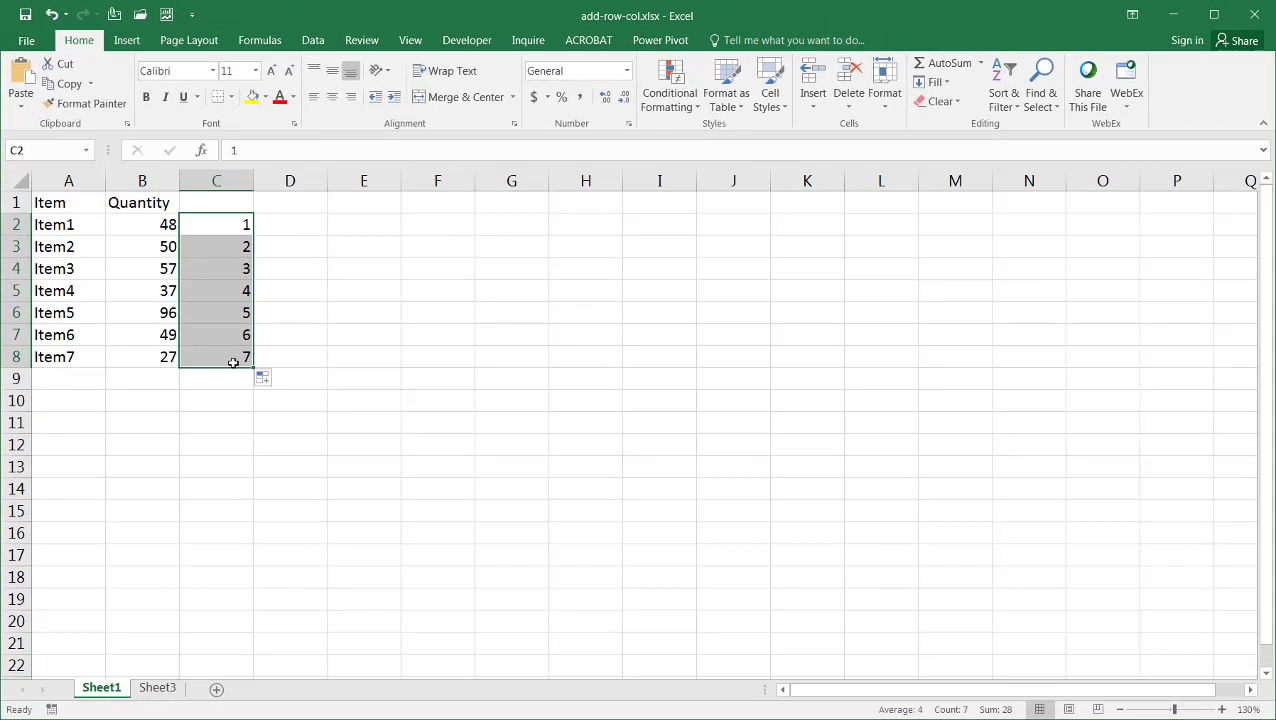
Step: Copy the numbers in C2:C8 to the cells directly below, starting at C9, and head the column "list"
{"action": "key", "text": "ctrl+c"}
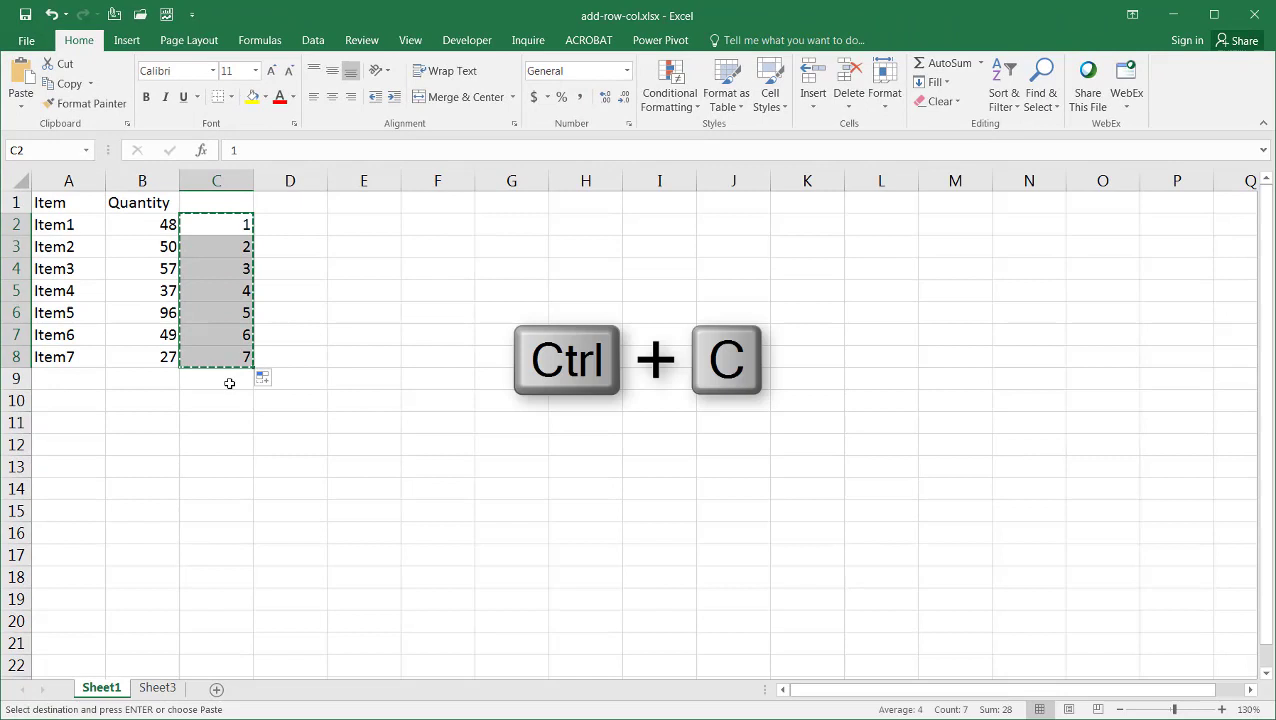
{"action": "left_click", "coordinate": [229, 382]}
{"action": "key", "text": "ctrl+v"}
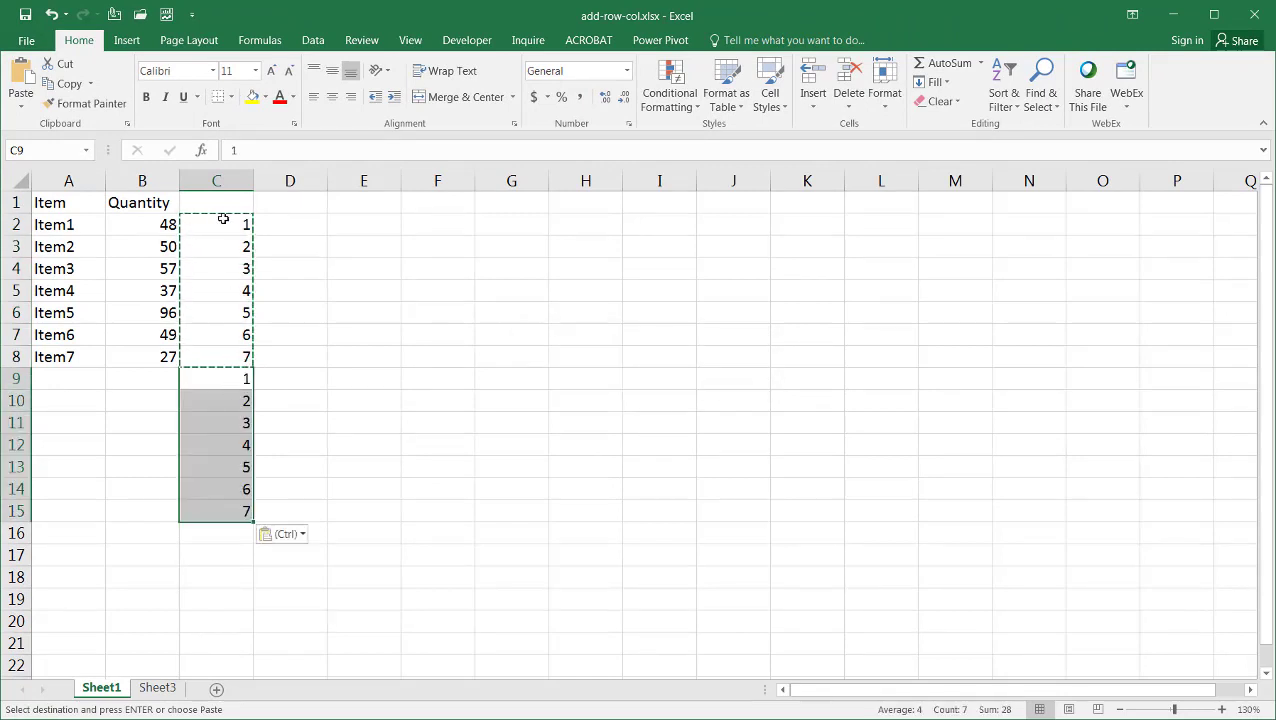
{"action": "left_click", "coordinate": [224, 208]}
{"action": "type", "text": "List"}
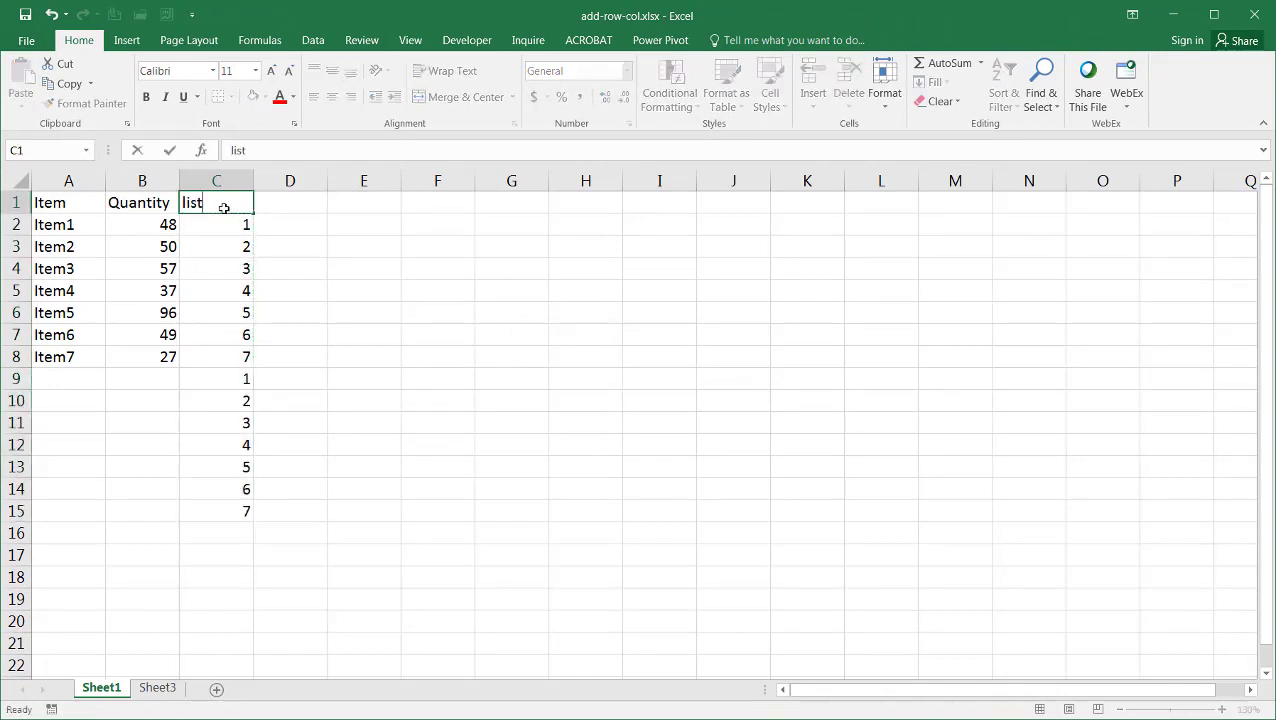
{"action": "key", "text": "Return"}
Step: Turn on the filter for columns A to C
{"action": "left_click_drag", "start_coordinate": [70, 180], "coordinate": [240, 182]}
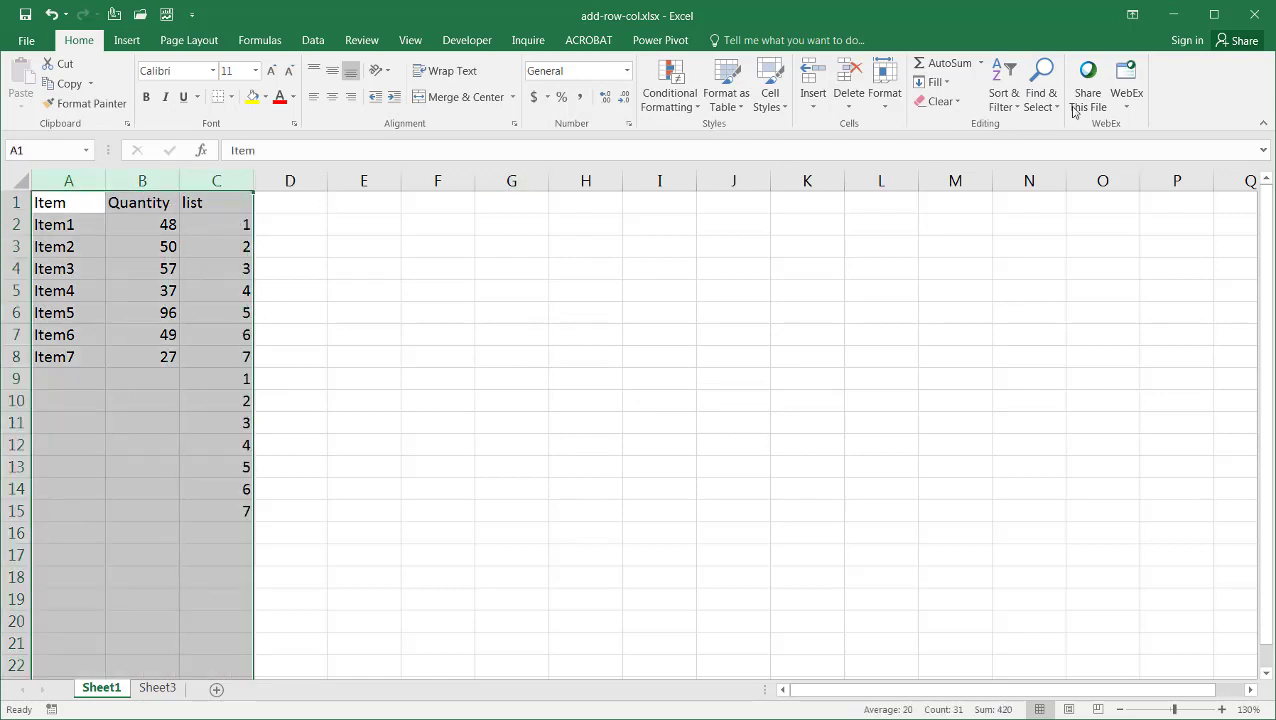
{"action": "left_click", "coordinate": [998, 108]}
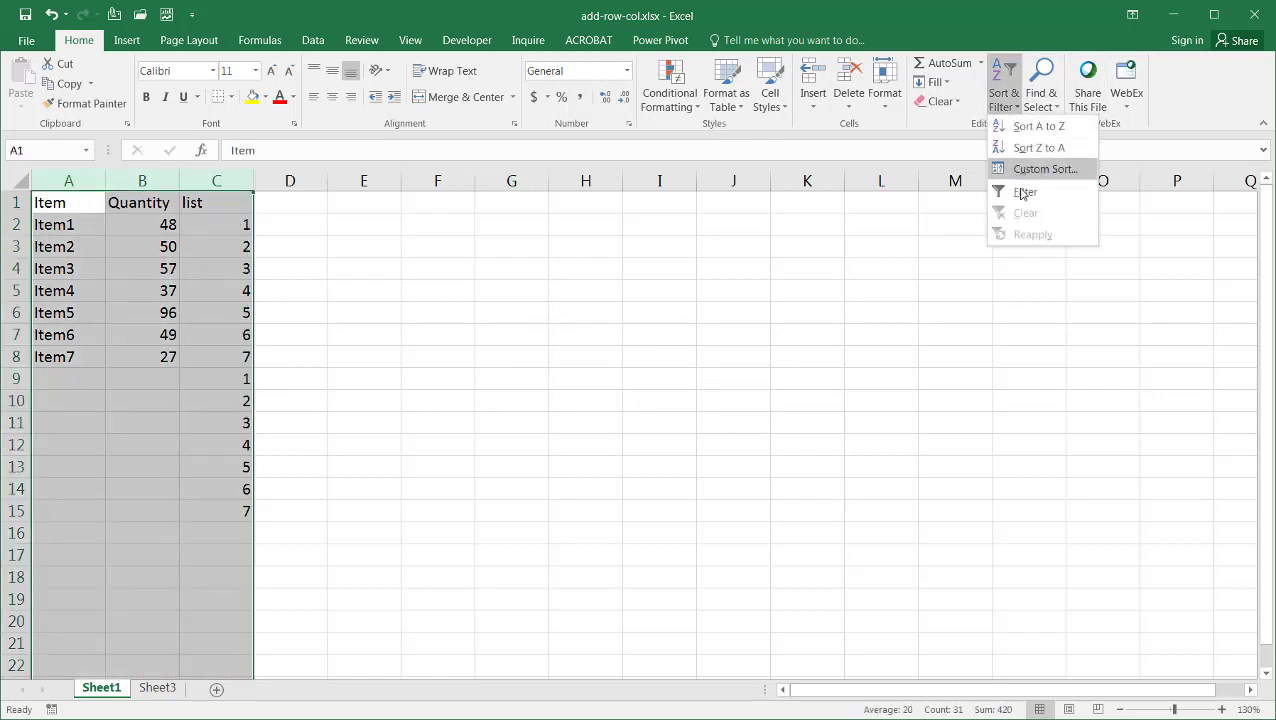
{"action": "left_click", "coordinate": [1017, 190]}
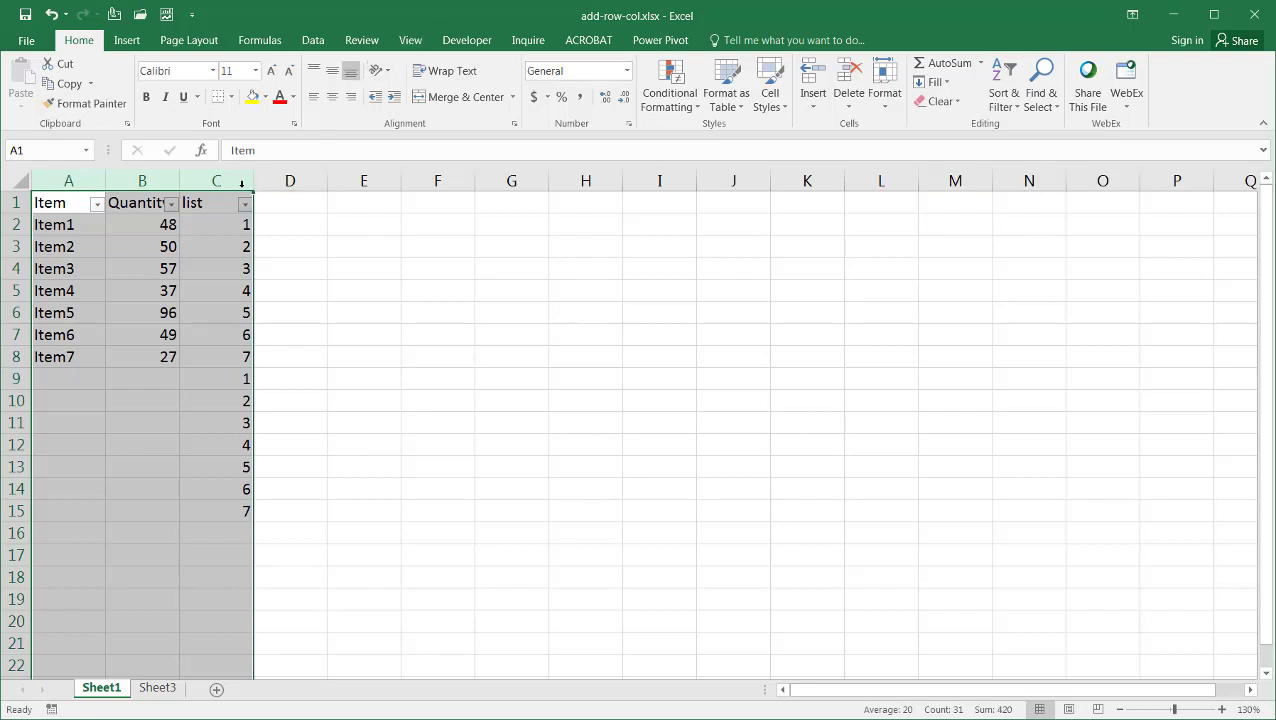
Step: Sort the data by the list column from smallest to largest and check the repeated numbers beside the blank rows
{"action": "left_click", "coordinate": [246, 204]}
{"action": "left_click", "coordinate": [240, 220]}
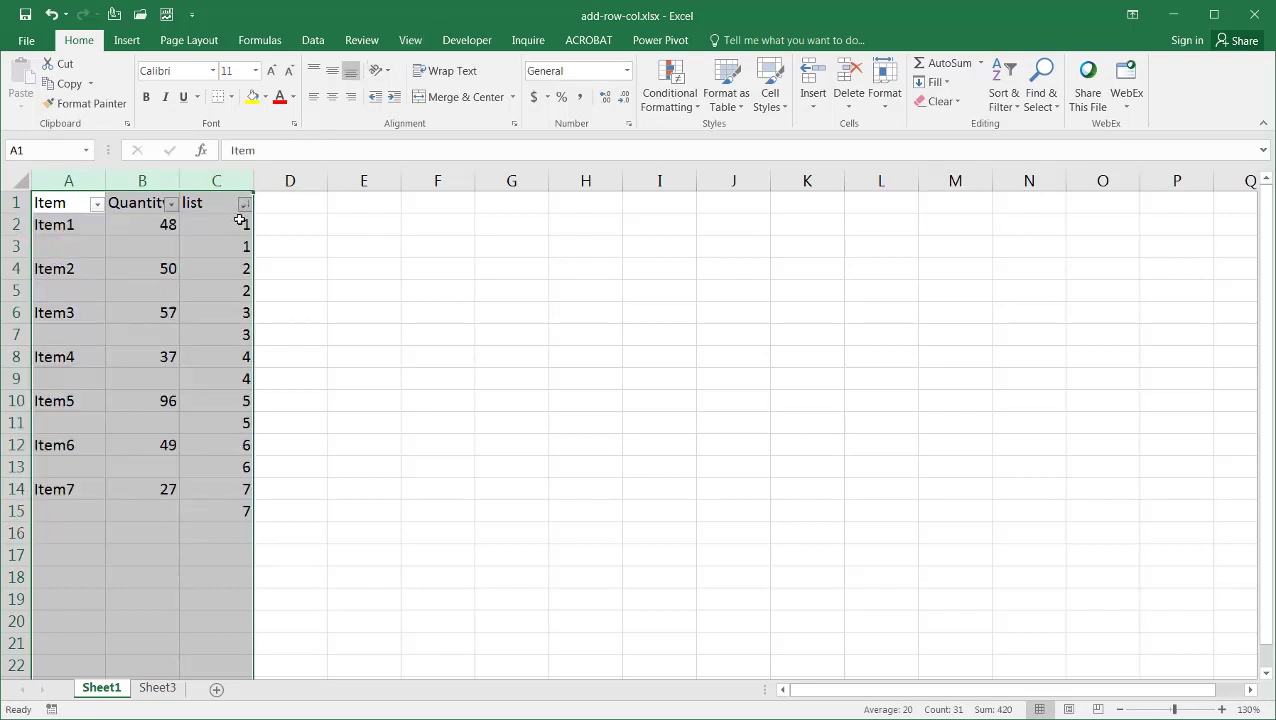
{"action": "left_click", "coordinate": [234, 244]}
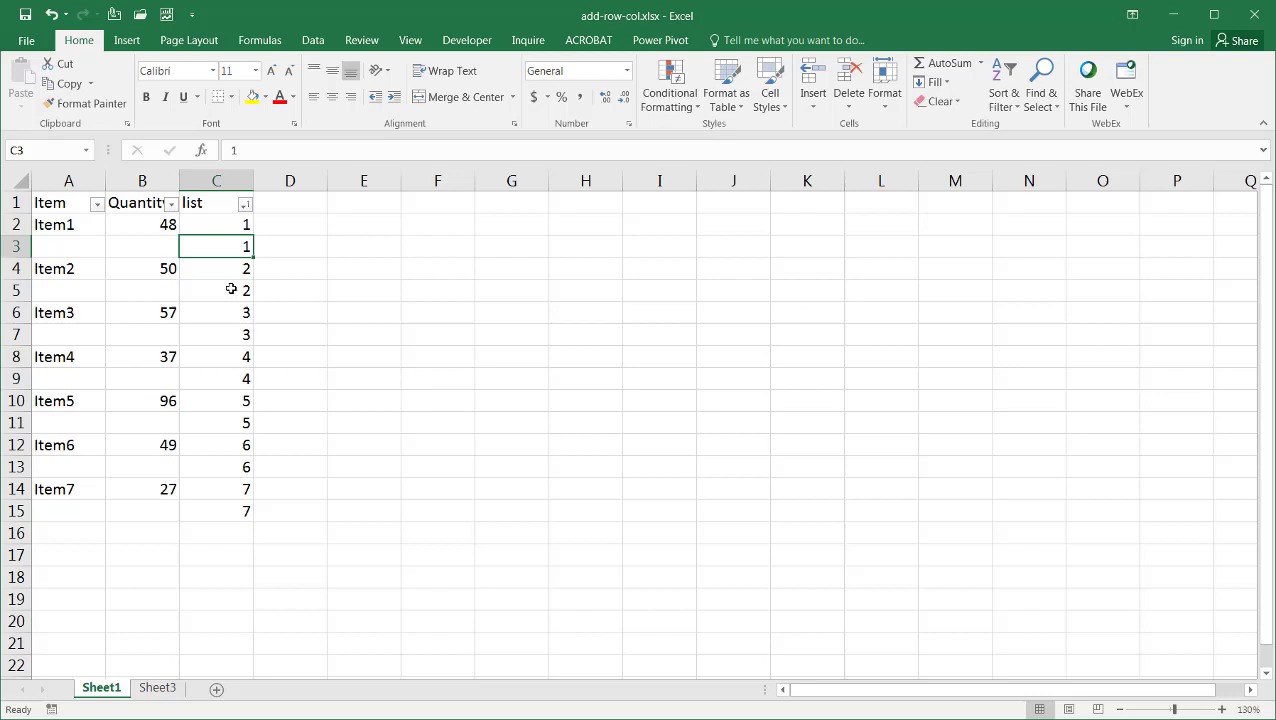
{"action": "left_click", "coordinate": [231, 289]}
{"action": "left_click", "coordinate": [232, 308]}
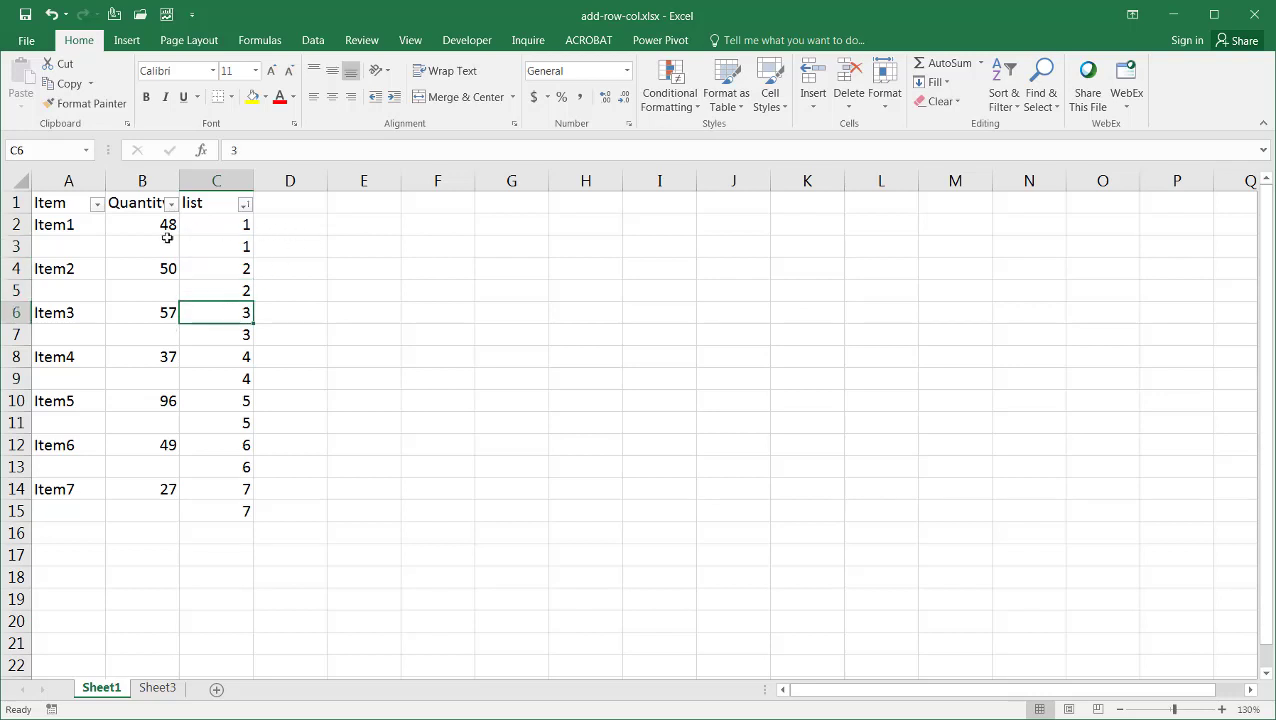
Step: Delete the helper column C headed "list"
{"action": "left_click", "coordinate": [227, 176]}
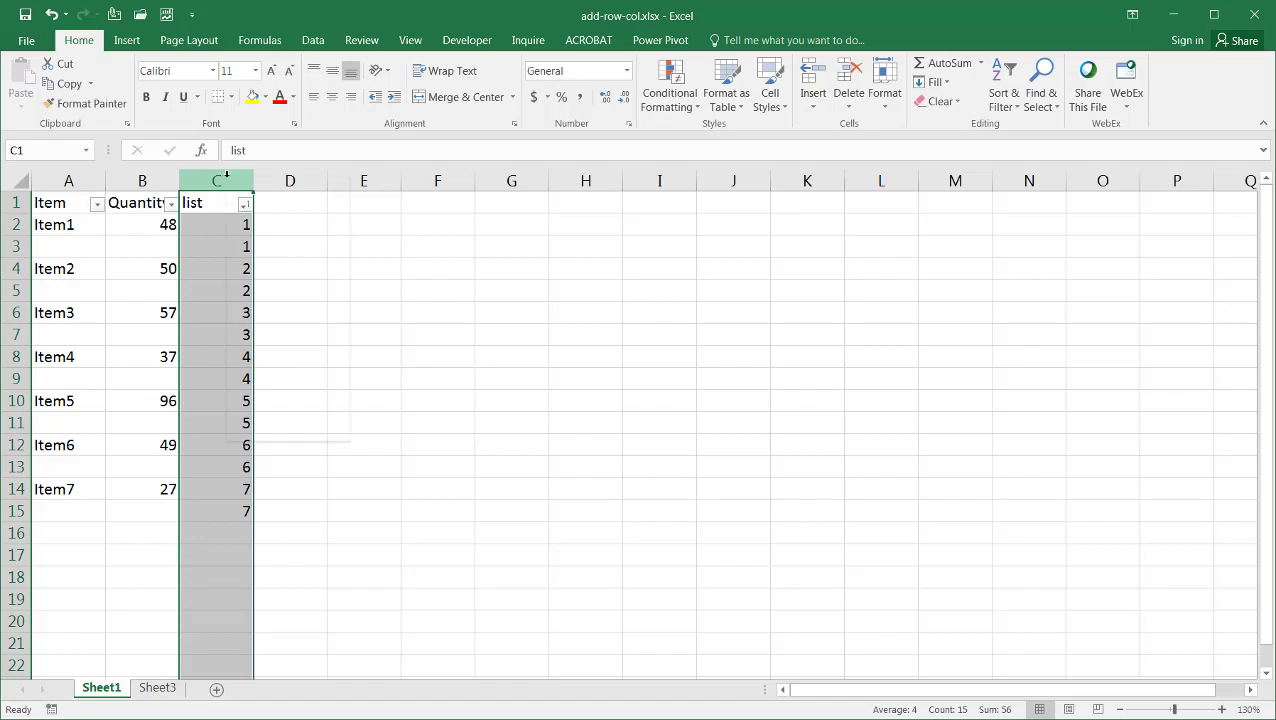
{"action": "right_click", "coordinate": [227, 178]}
{"action": "left_click", "coordinate": [292, 320]}
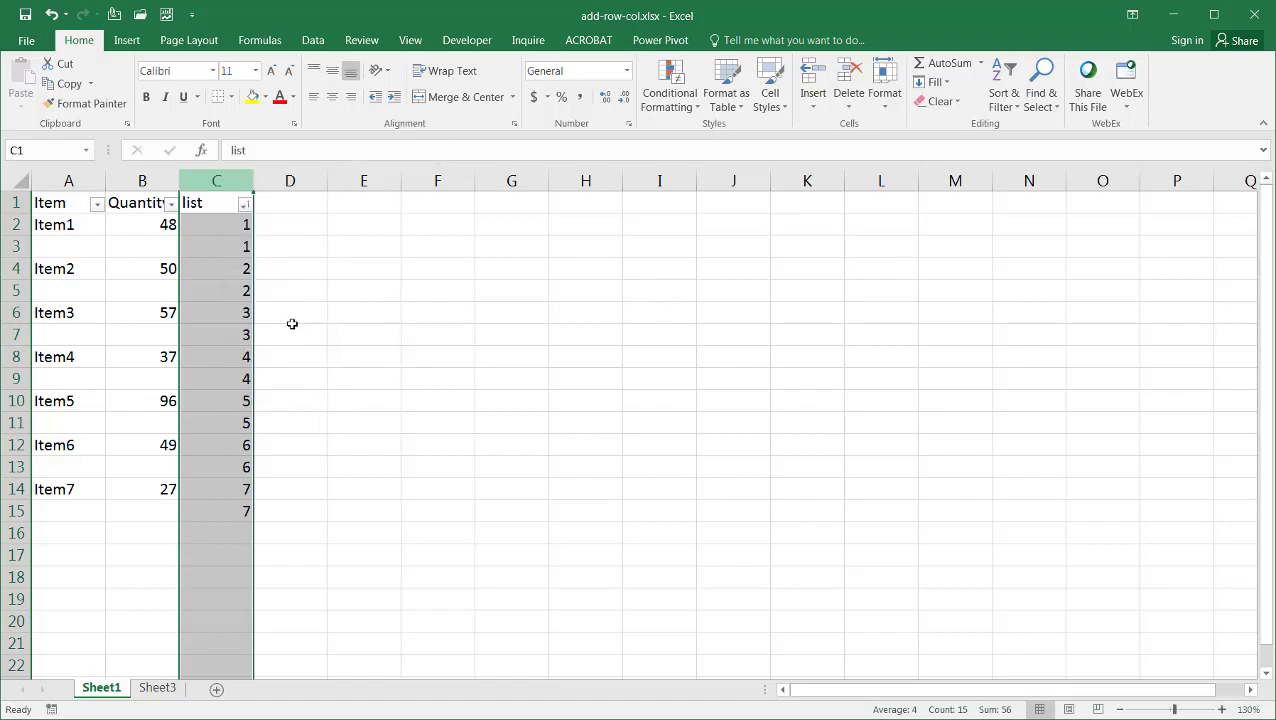
{"action": "left_click", "coordinate": [441, 379]}
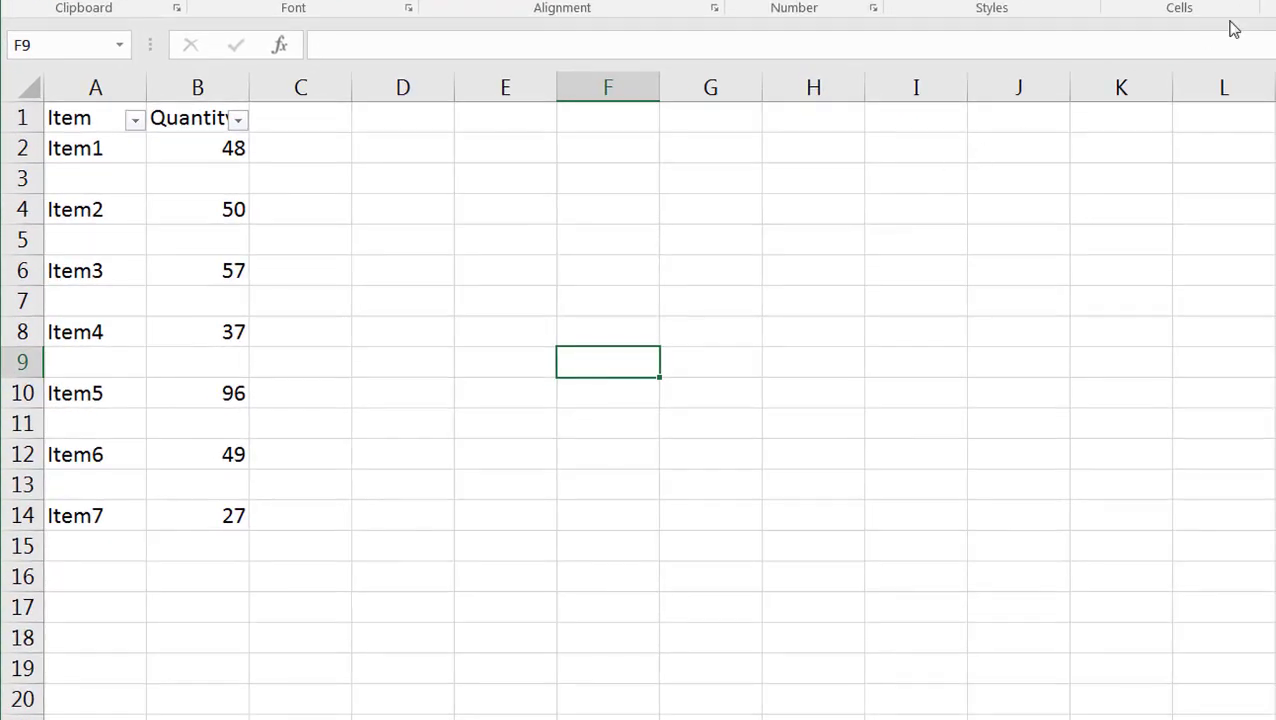
Step: Turn off the filter on the item list and select the blank rows 3, 5 and 7 in turn
{"action": "left_click", "coordinate": [1004, 88]}
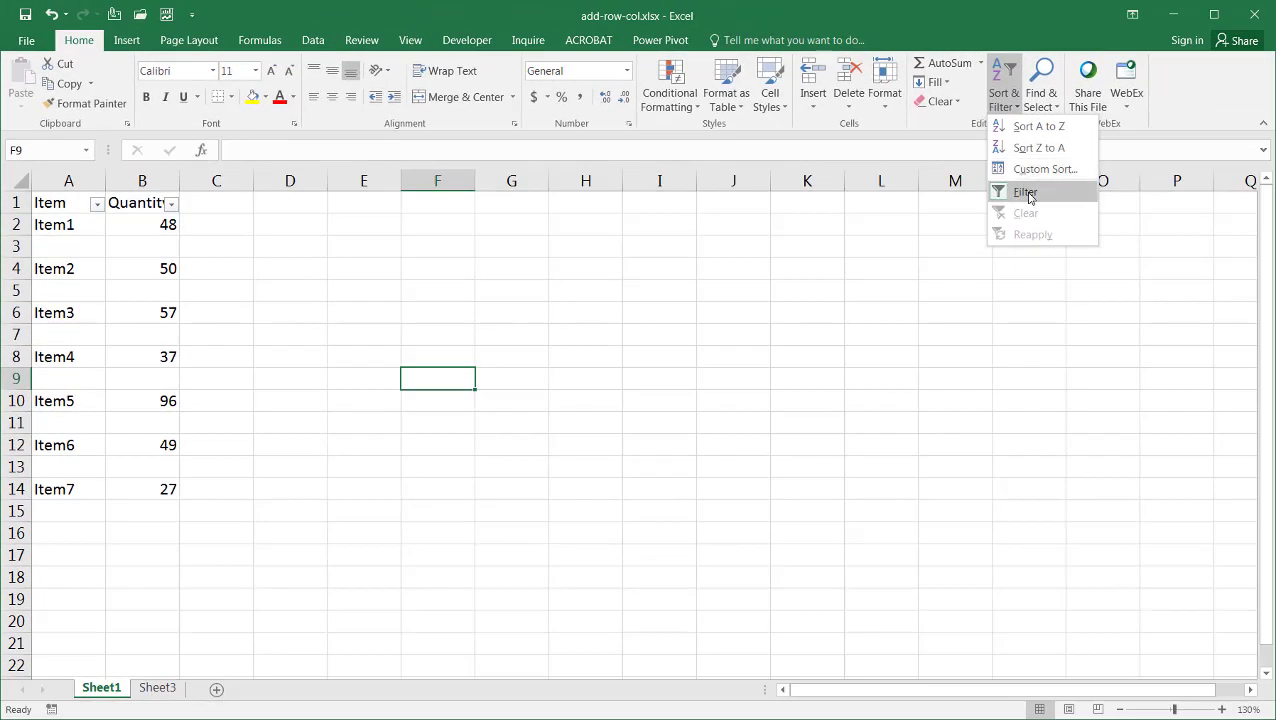
{"action": "left_click", "coordinate": [1029, 196]}
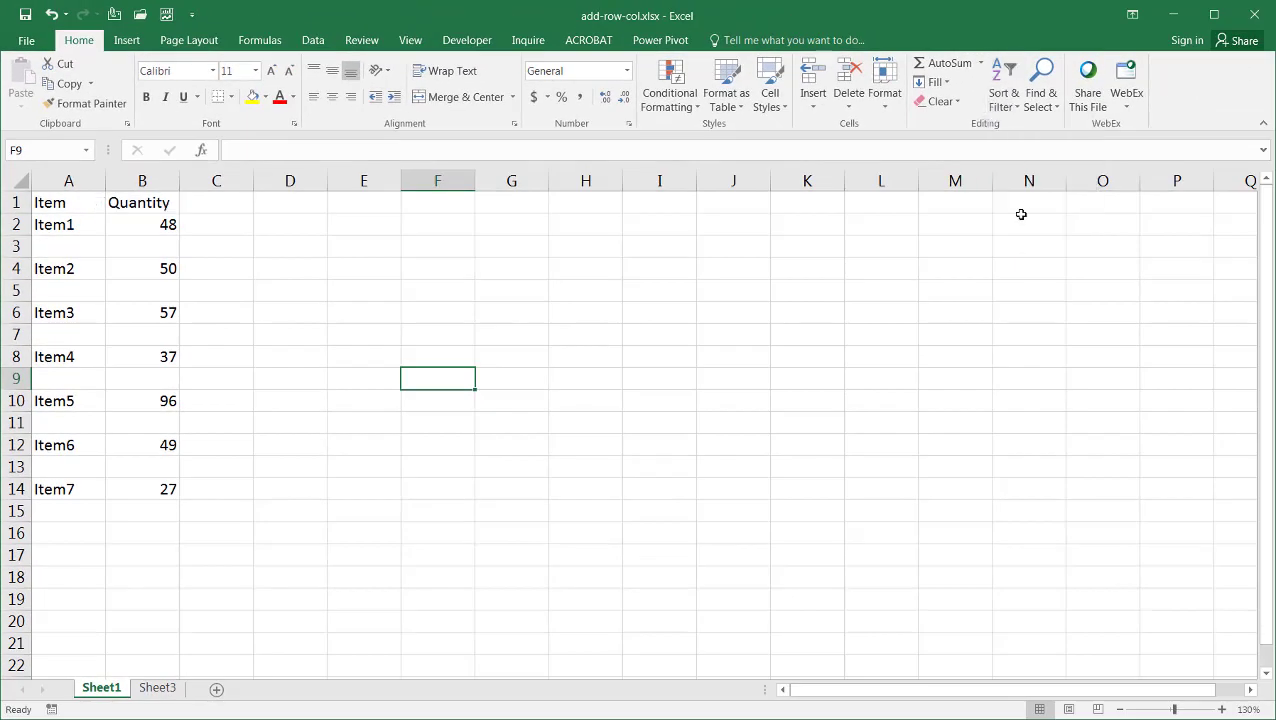
{"action": "left_click_drag", "start_coordinate": [880, 357], "coordinate": [880, 335]}
{"action": "left_click", "coordinate": [18, 245]}
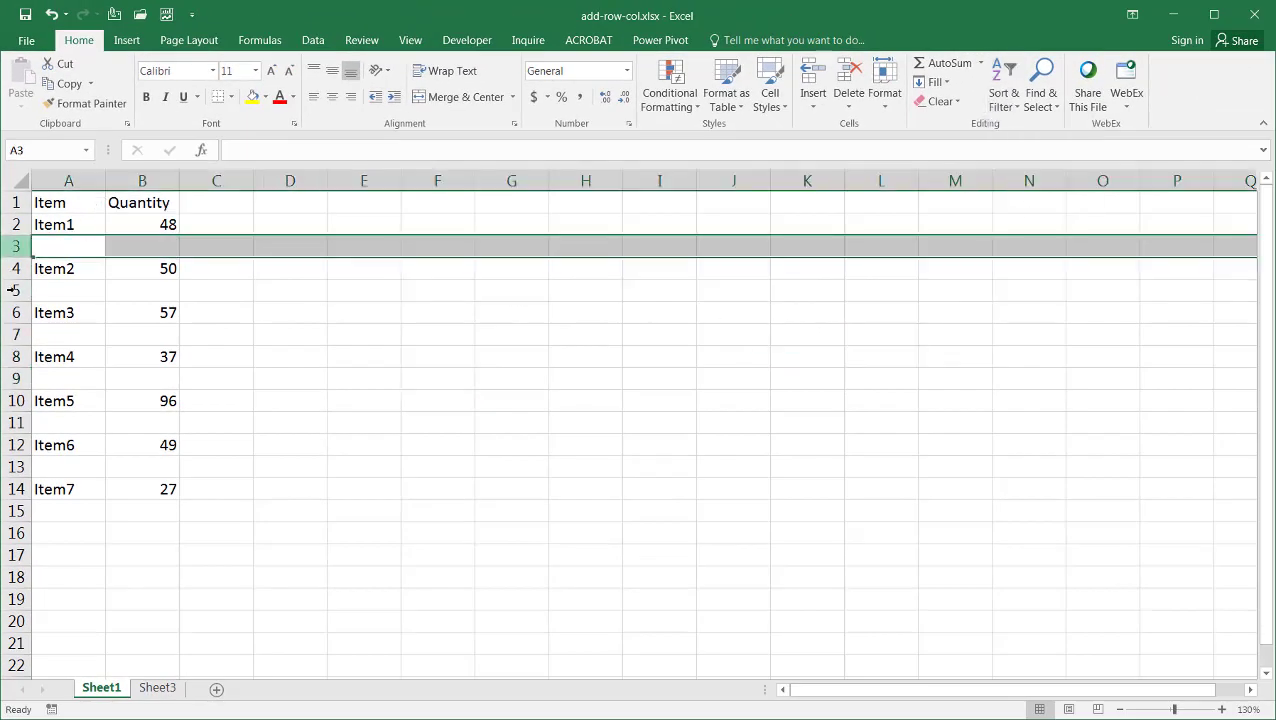
{"action": "left_click", "coordinate": [15, 290]}
{"action": "left_click", "coordinate": [14, 333]}
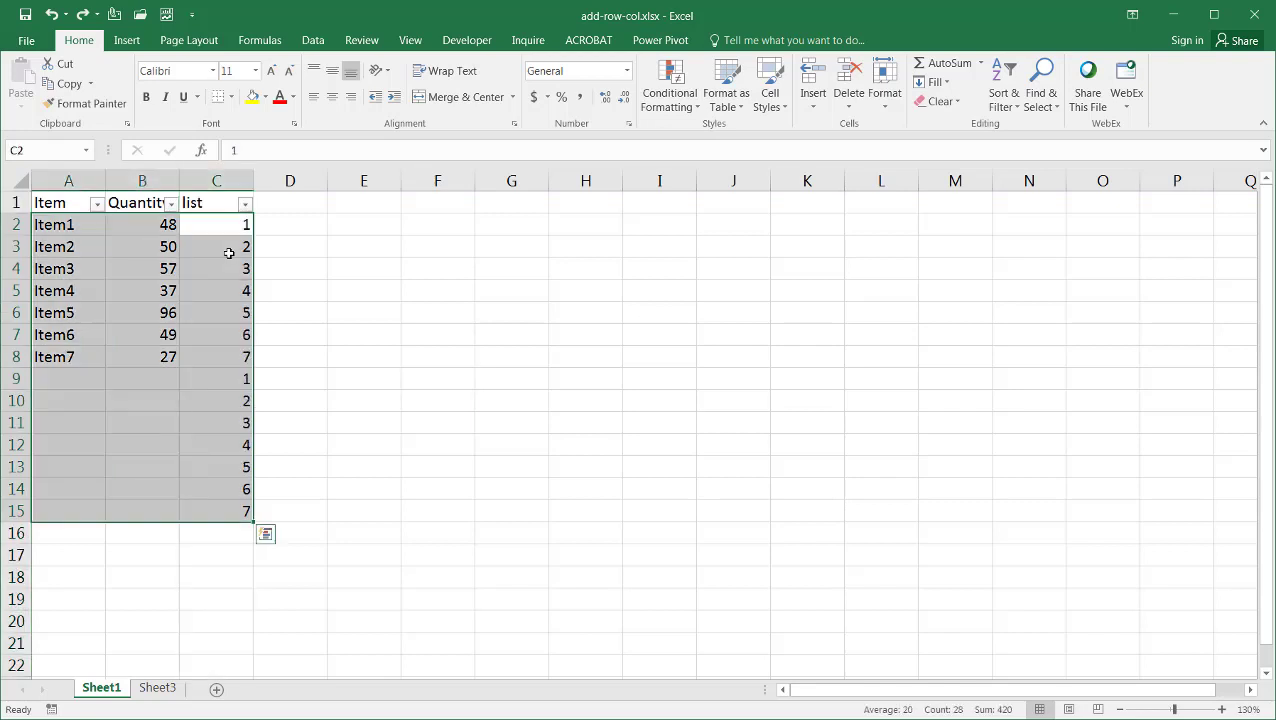
Step: Copy the second set of numbers 1 to 7 in C9:C15 to the cells below, starting at C16
{"action": "left_click", "coordinate": [299, 268]}
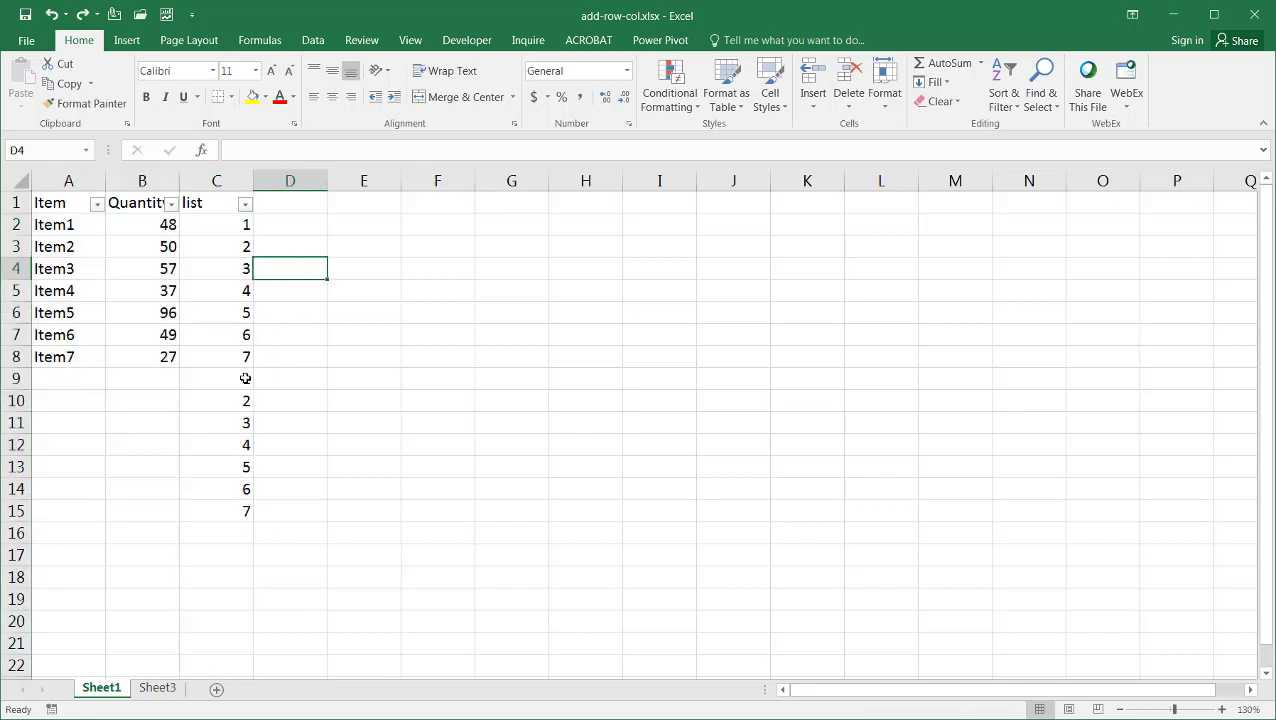
{"action": "left_click_drag", "start_coordinate": [228, 382], "coordinate": [224, 510]}
{"action": "key", "text": "ctrl+c"}
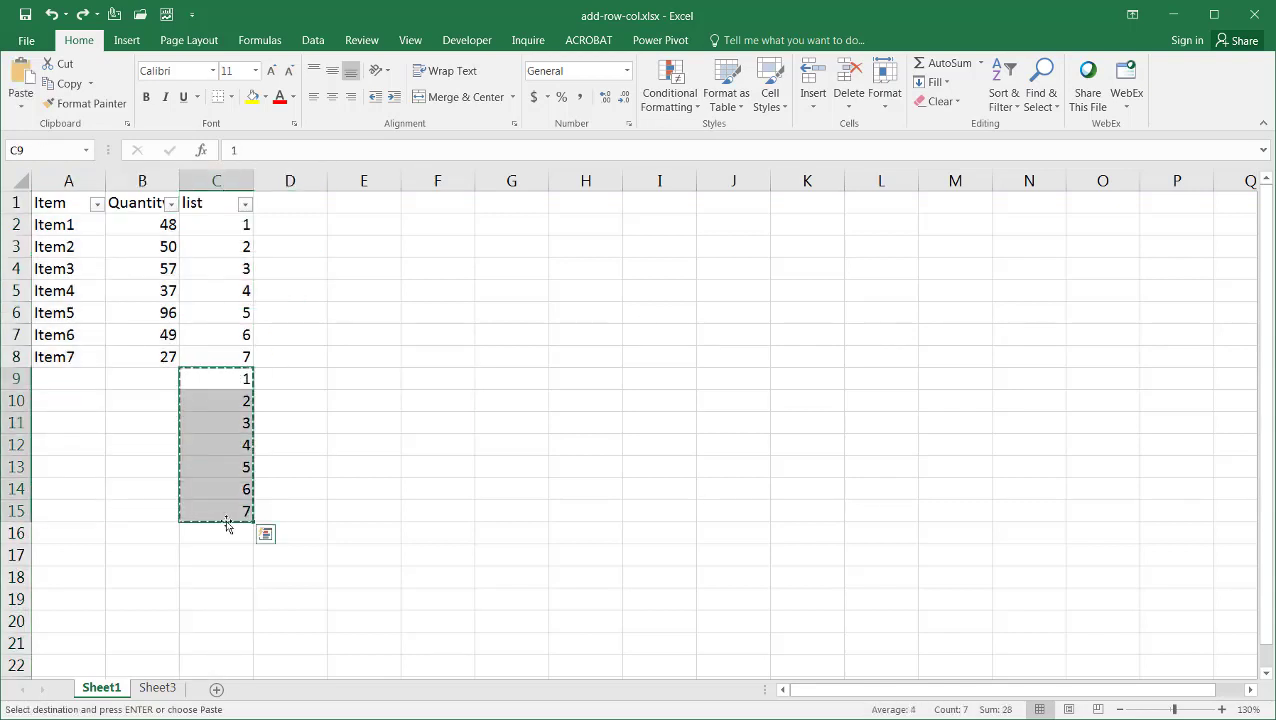
{"action": "left_click", "coordinate": [226, 535]}
{"action": "key", "text": "ctrl+v"}
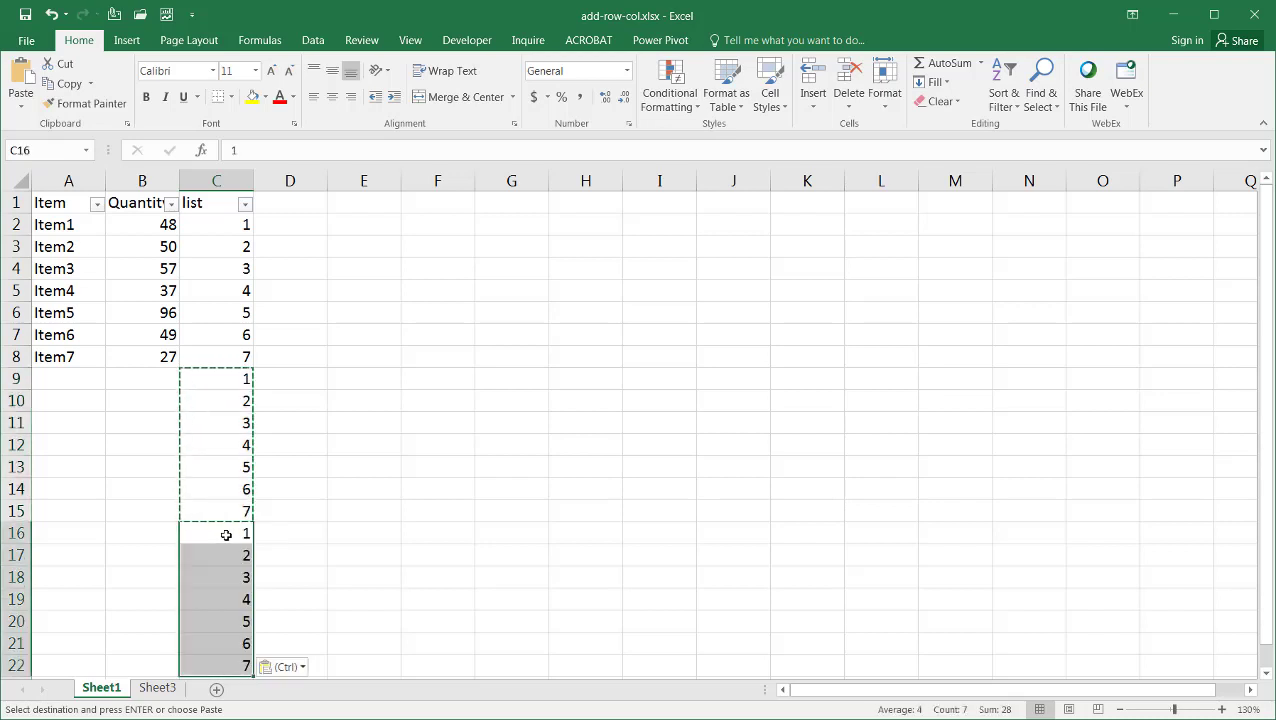
Step: Try to sort the filtered range by the list column from smallest to largest, and undo the sort
{"action": "key", "text": "ctrl+a"}
{"action": "left_click", "coordinate": [245, 204]}
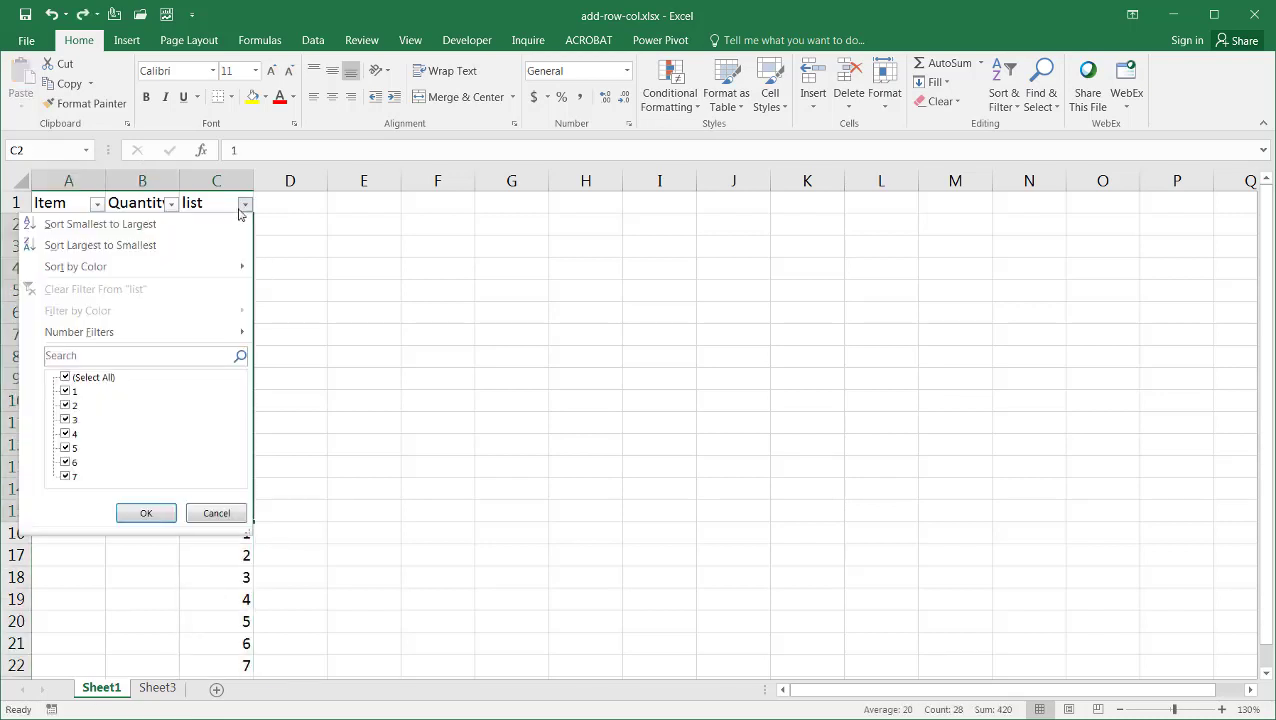
{"action": "left_click", "coordinate": [219, 224]}
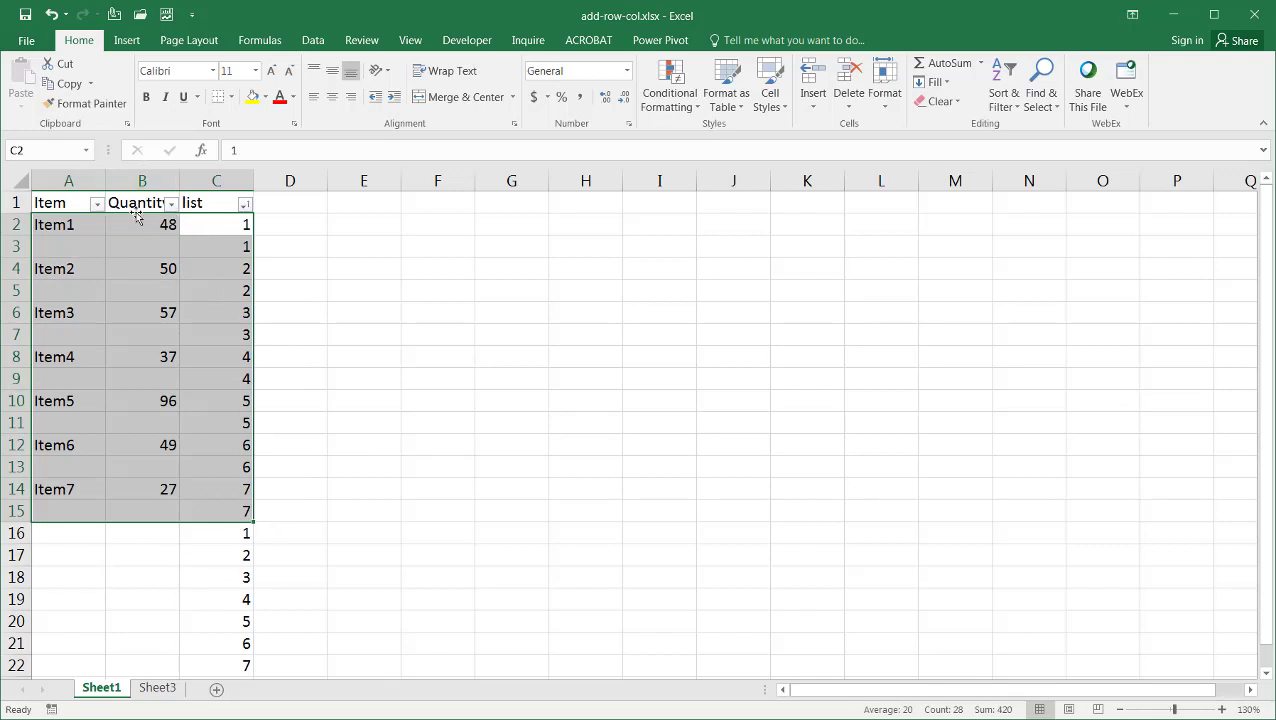
{"action": "key", "text": "ctrl+z"}
Step: Turn off the filter with columns A to C selected
{"action": "left_click_drag", "start_coordinate": [74, 176], "coordinate": [222, 190]}
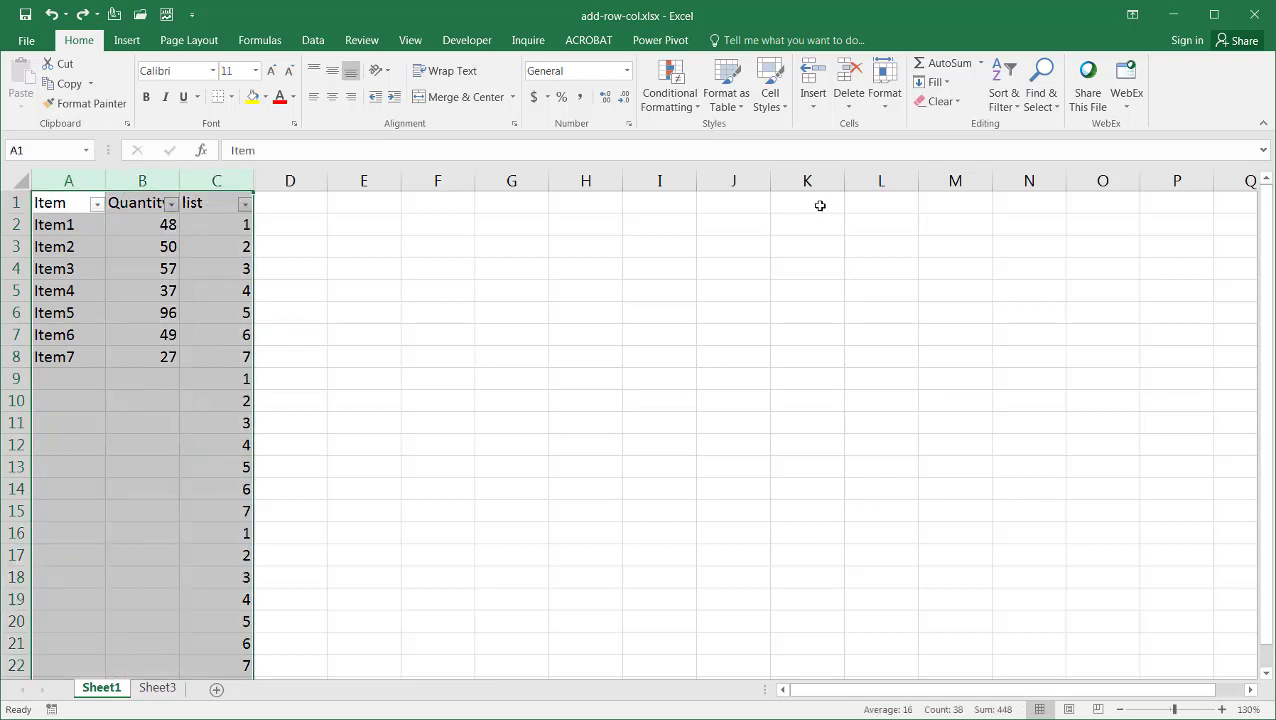
{"action": "left_click", "coordinate": [1005, 112]}
{"action": "left_click", "coordinate": [1020, 189]}
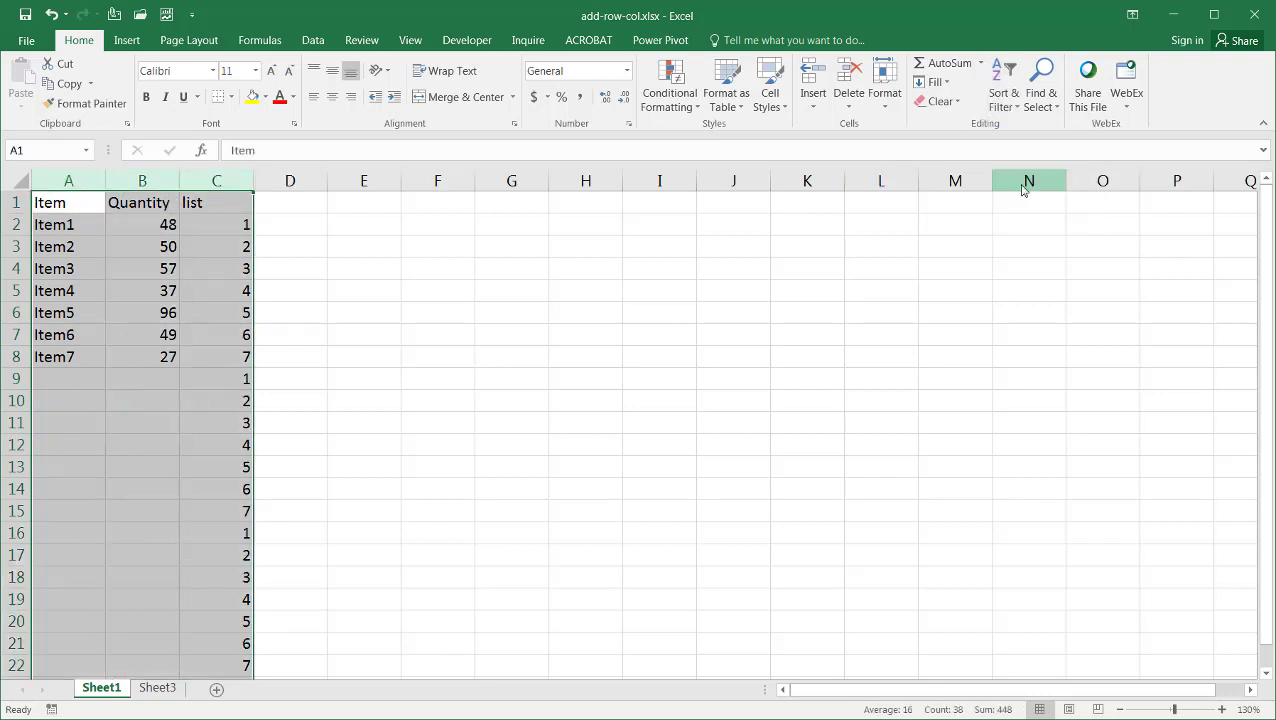
Step: Apply a custom sort to columns A to C by list values, smallest to largest, and check the blank rows below Item1
{"action": "left_click", "coordinate": [1013, 104]}
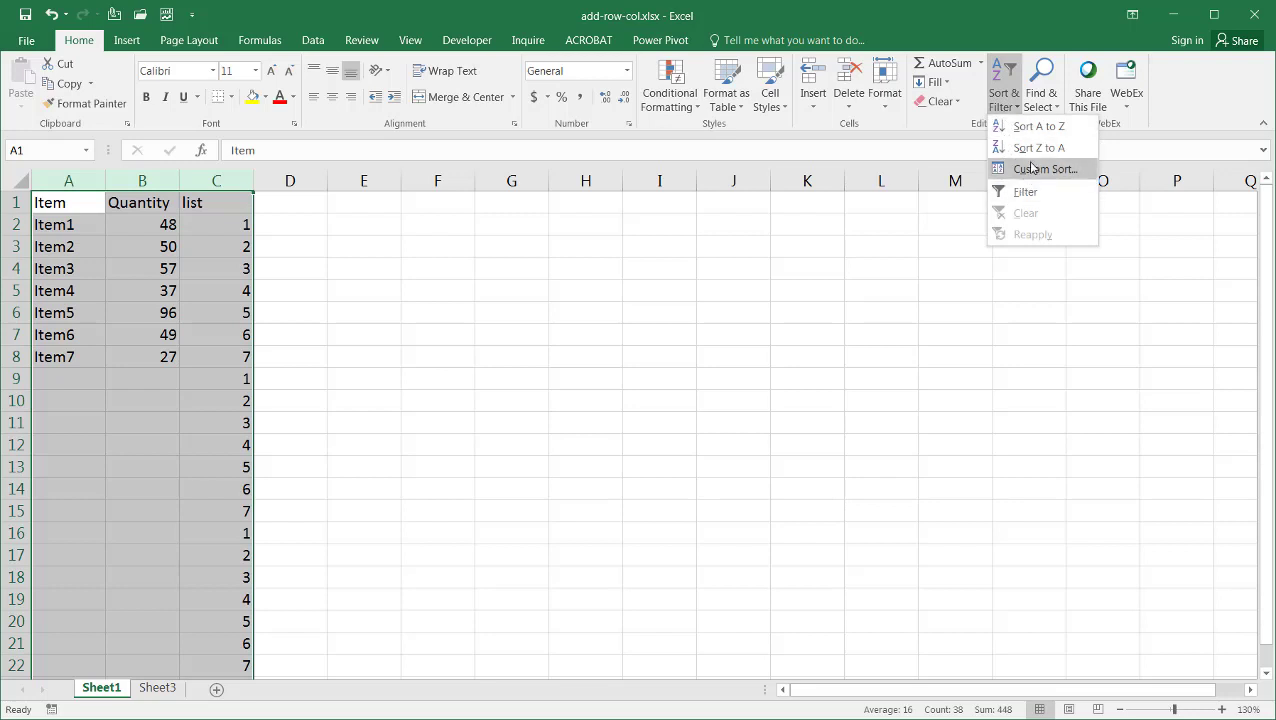
{"action": "left_click", "coordinate": [1040, 168]}
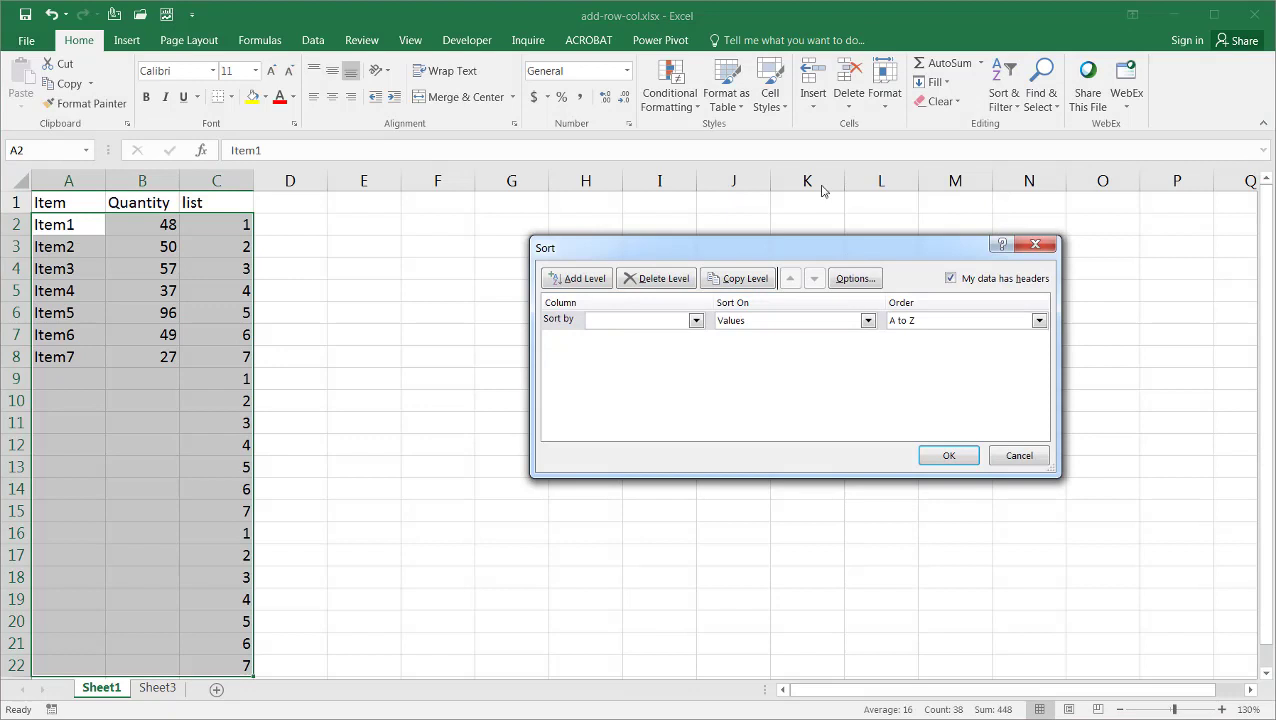
{"action": "left_click", "coordinate": [697, 320]}
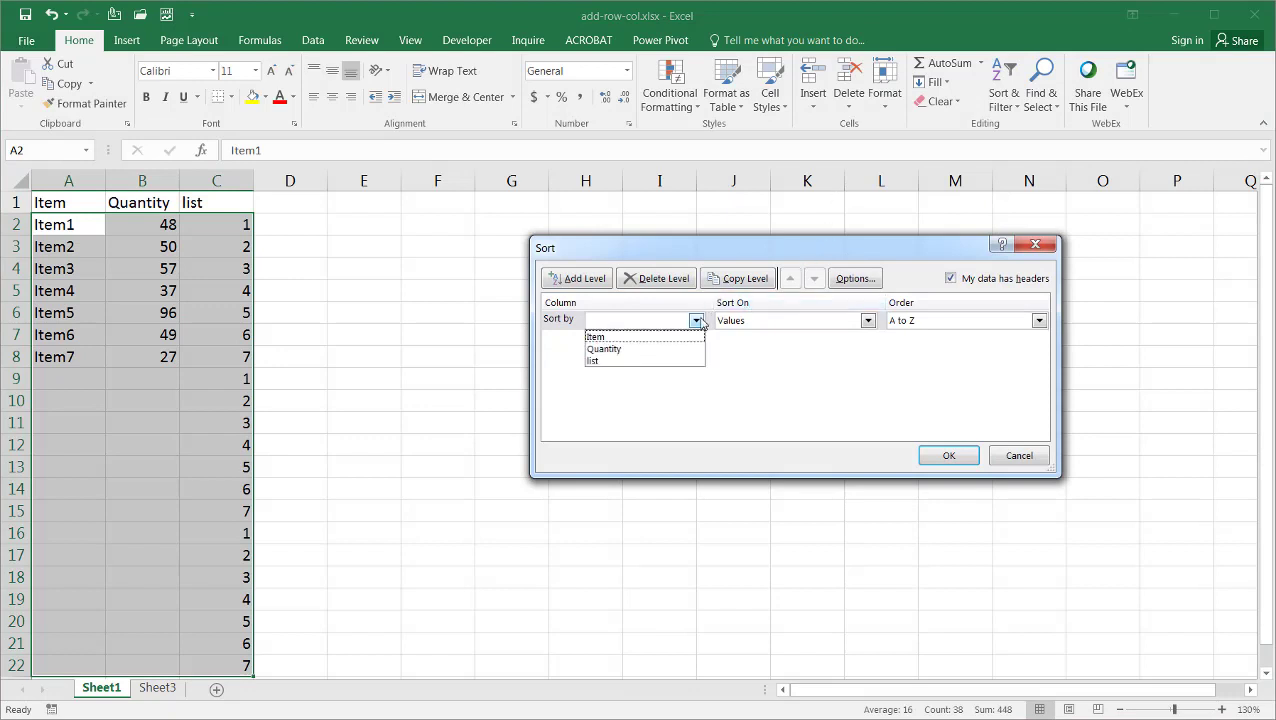
{"action": "left_click", "coordinate": [660, 361]}
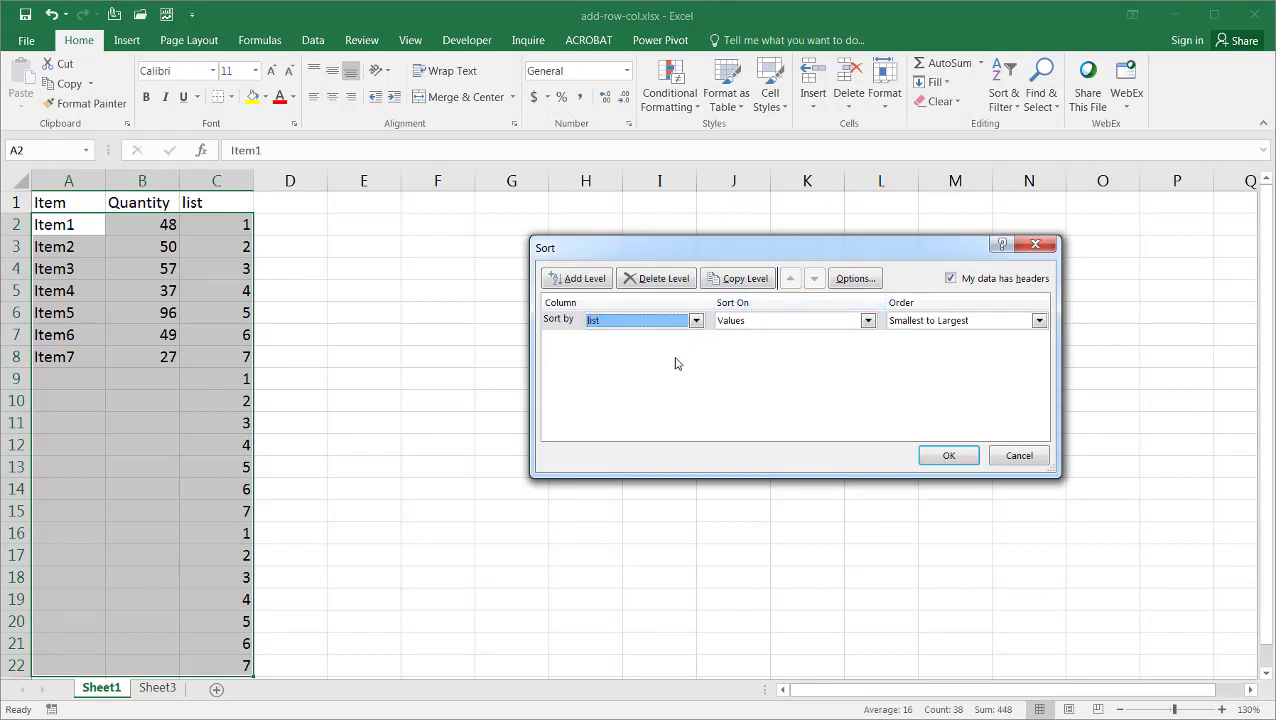
{"action": "left_click", "coordinate": [943, 455]}
{"action": "left_click", "coordinate": [266, 225]}
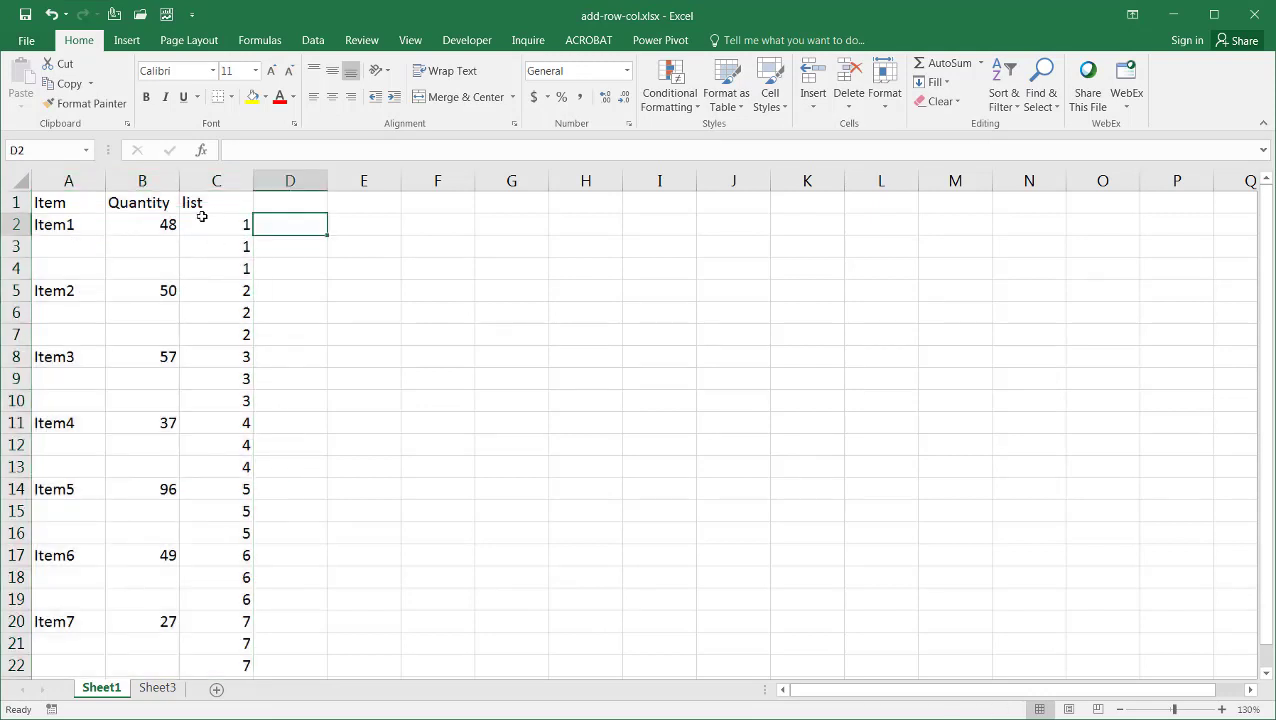
{"action": "left_click_drag", "start_coordinate": [46, 242], "coordinate": [254, 274]}
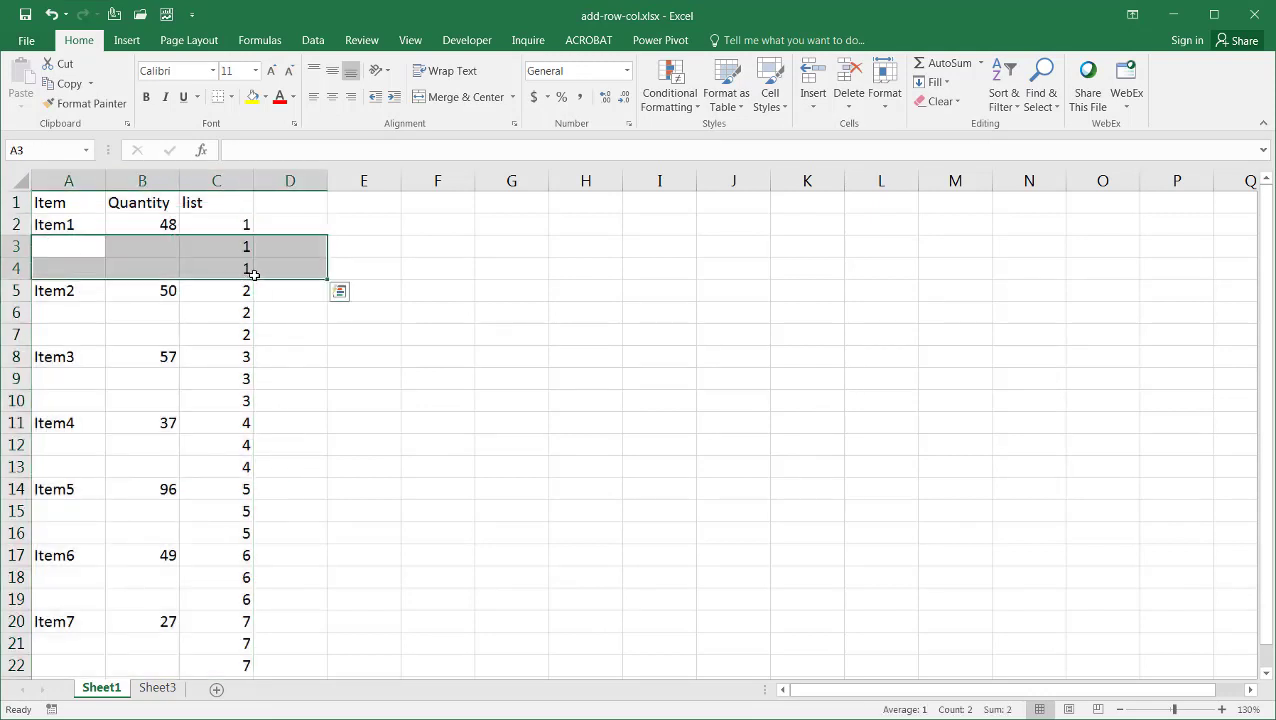
Step: Switch to Sheet3 and insert a blank column between Item1 and Item2
{"action": "left_click", "coordinate": [215, 175]}
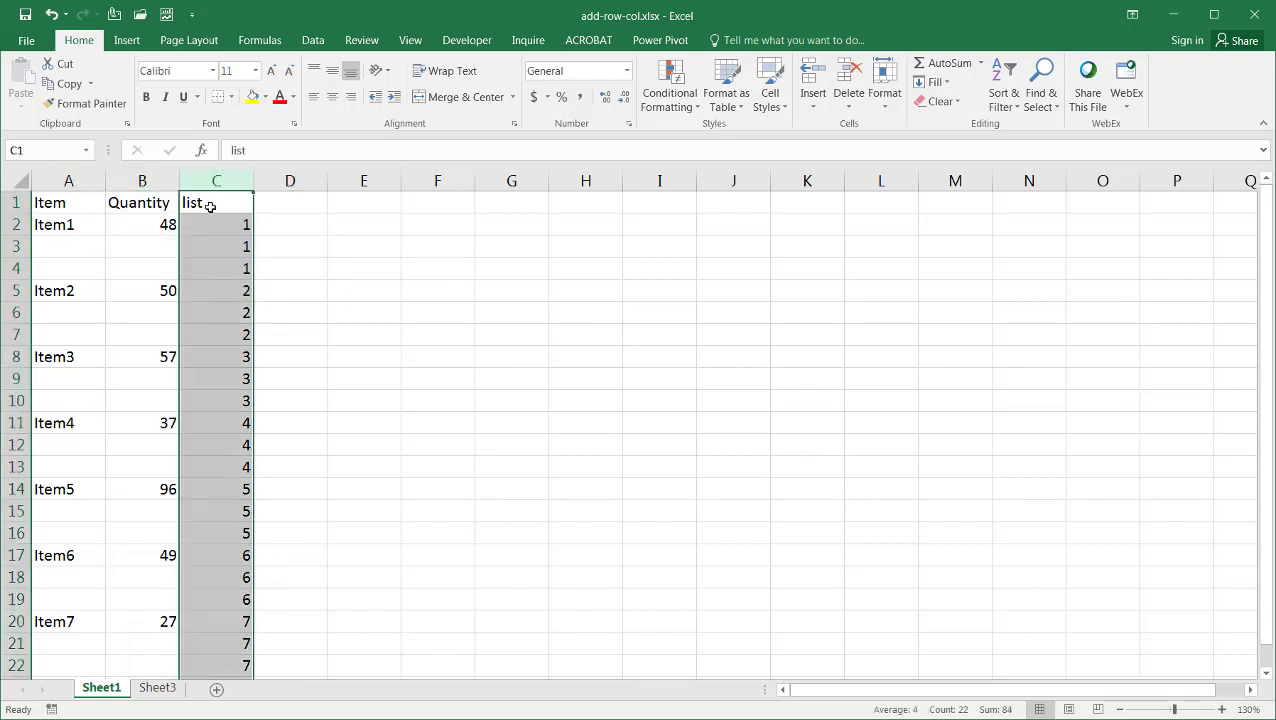
{"action": "left_click", "coordinate": [157, 690]}
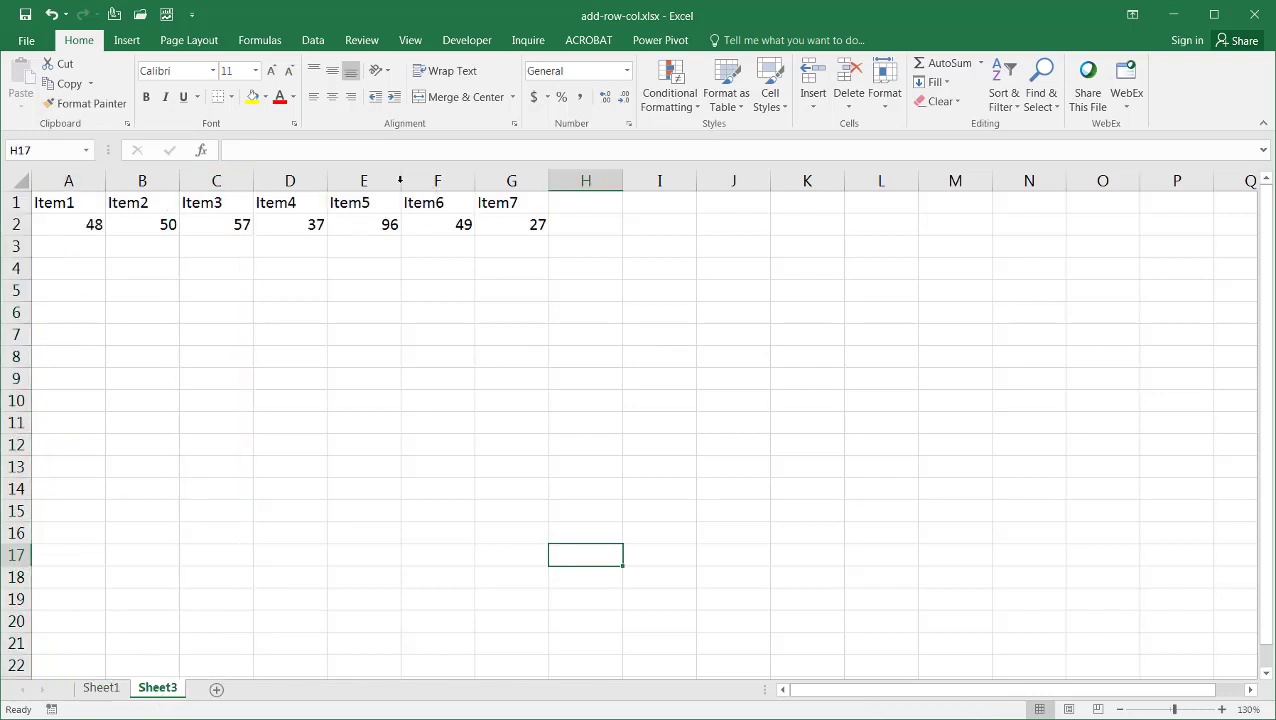
{"action": "left_click", "coordinate": [139, 179]}
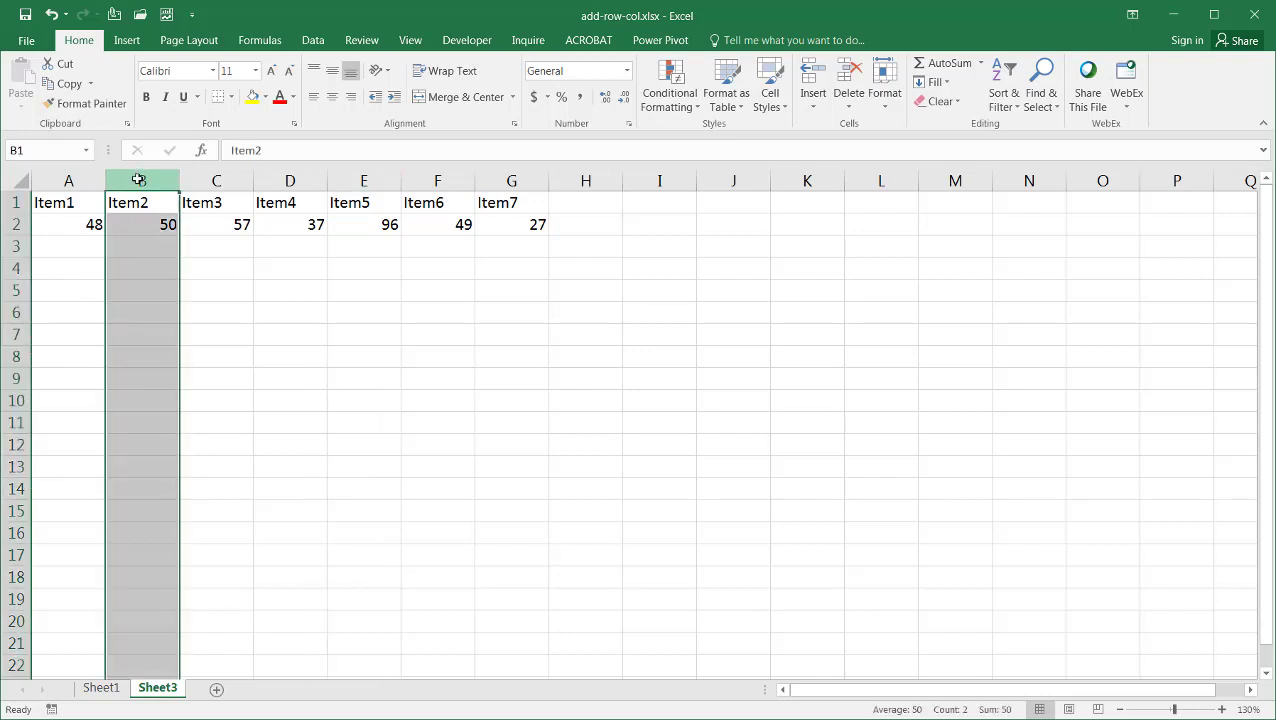
{"action": "left_click", "coordinate": [813, 103]}
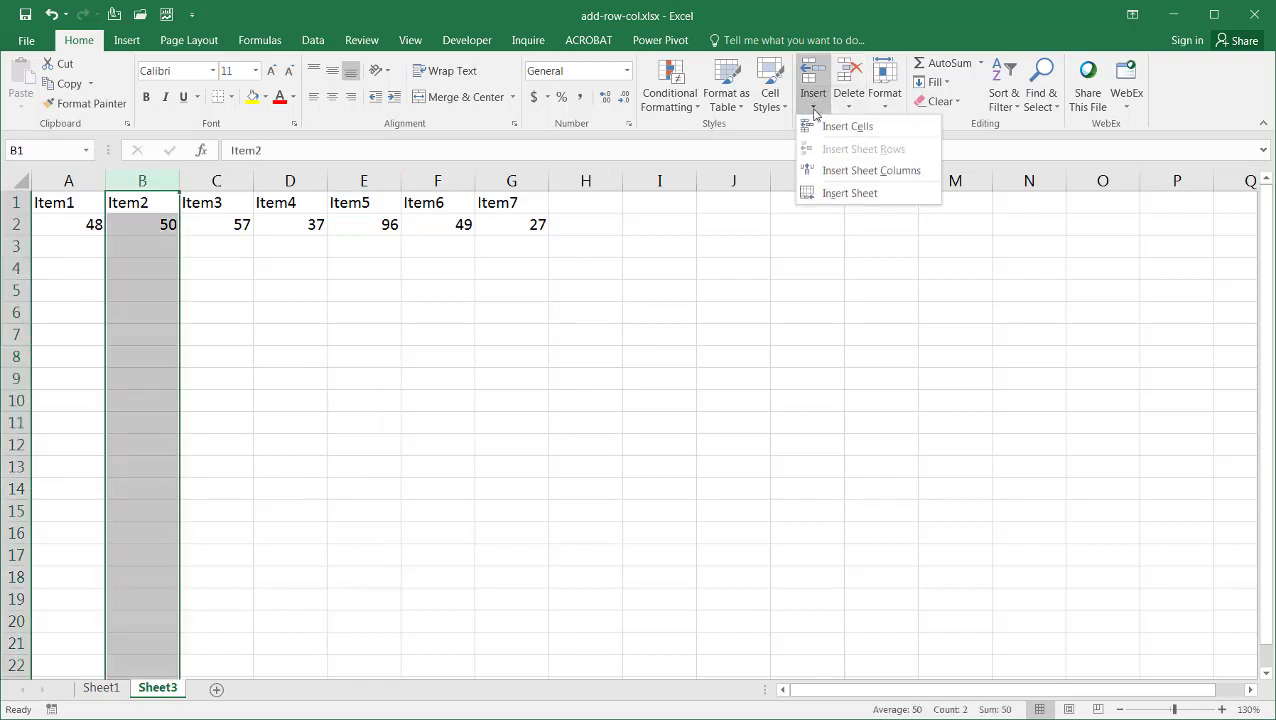
{"action": "left_click", "coordinate": [805, 170]}
Step: Insert one blank column before Item3 and two blank columns before Item4
{"action": "left_click", "coordinate": [301, 180]}
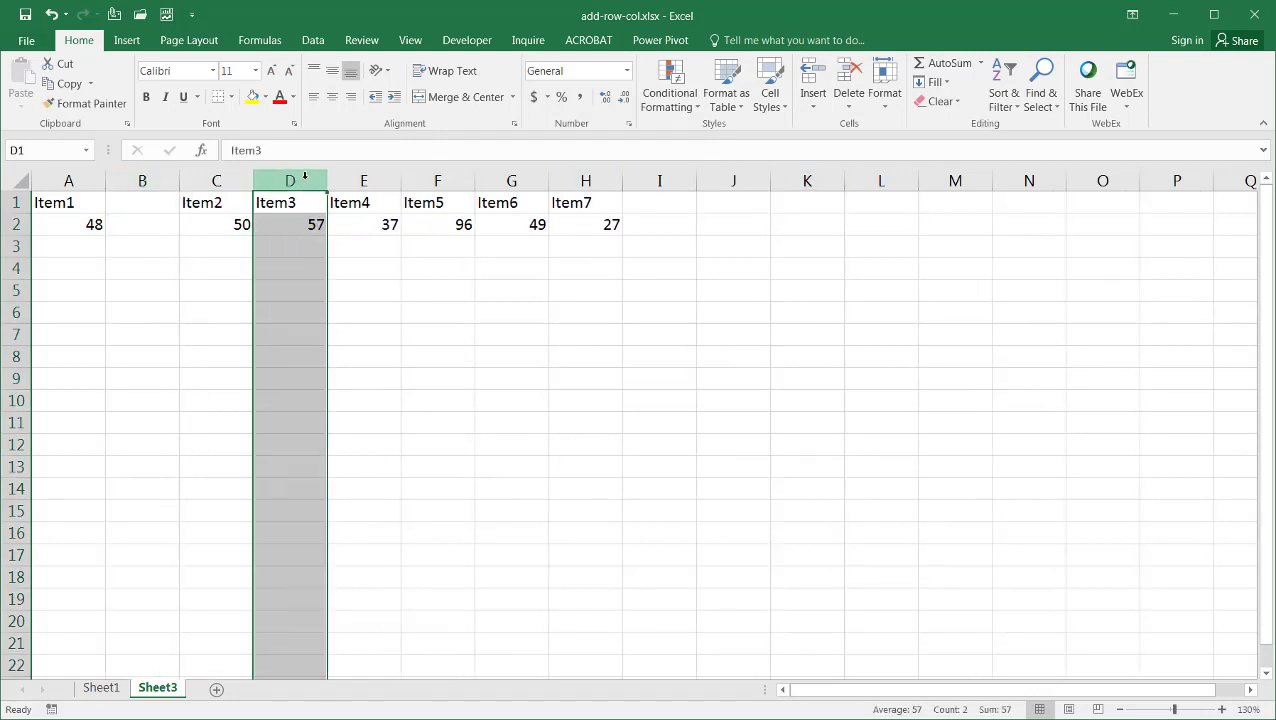
{"action": "key", "text": "ctrl+shift+plus"}
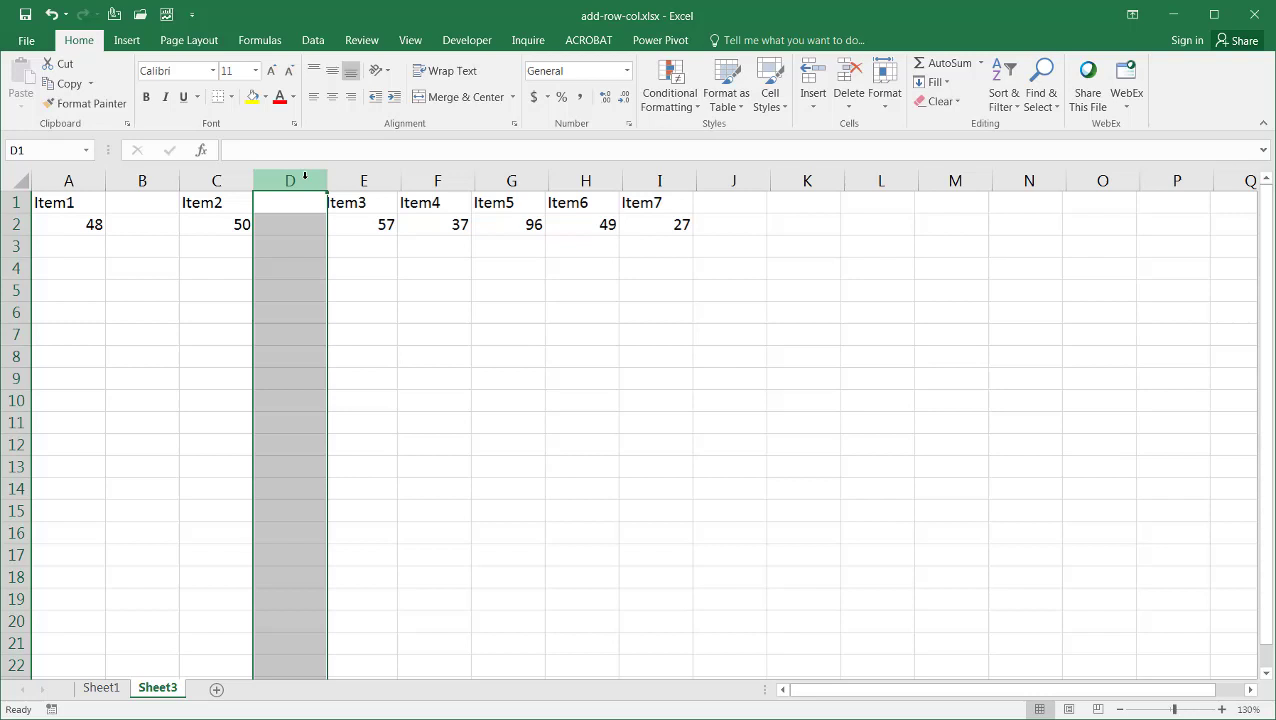
{"action": "left_click_drag", "start_coordinate": [458, 184], "coordinate": [507, 189]}
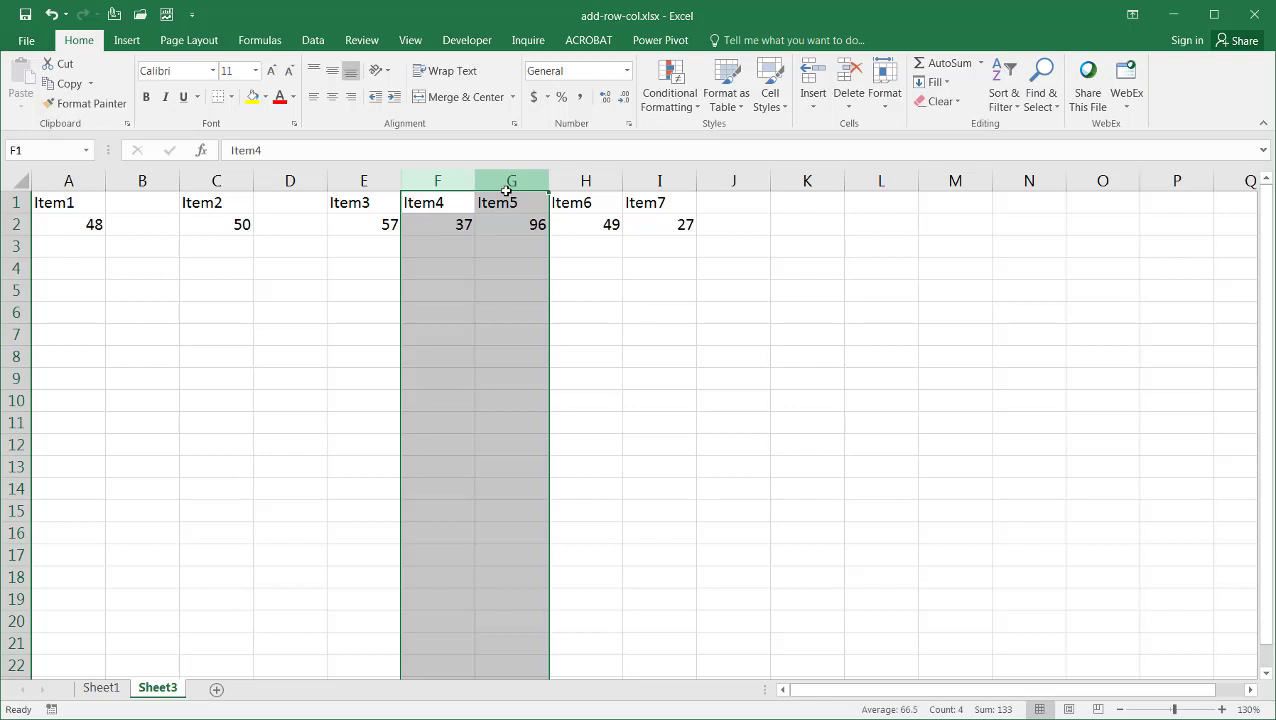
{"action": "key", "text": "alt"}
{"action": "key", "text": "i"}
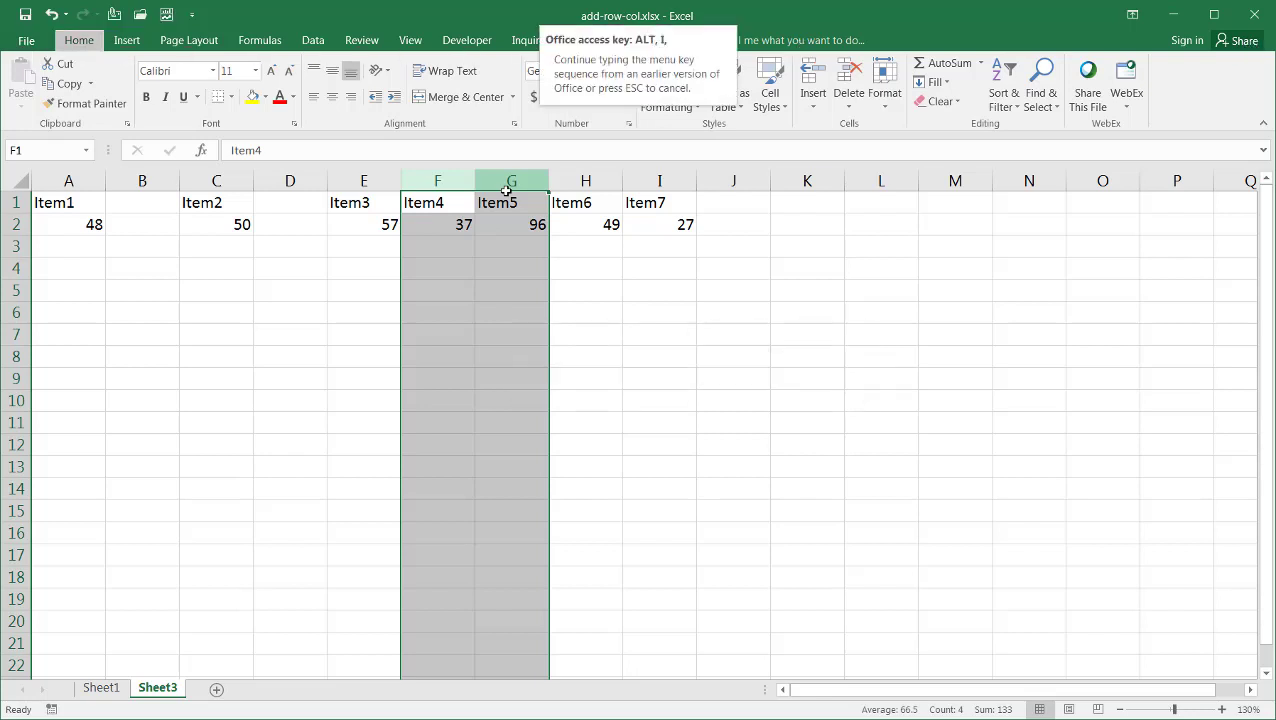
{"action": "key", "text": "c"}
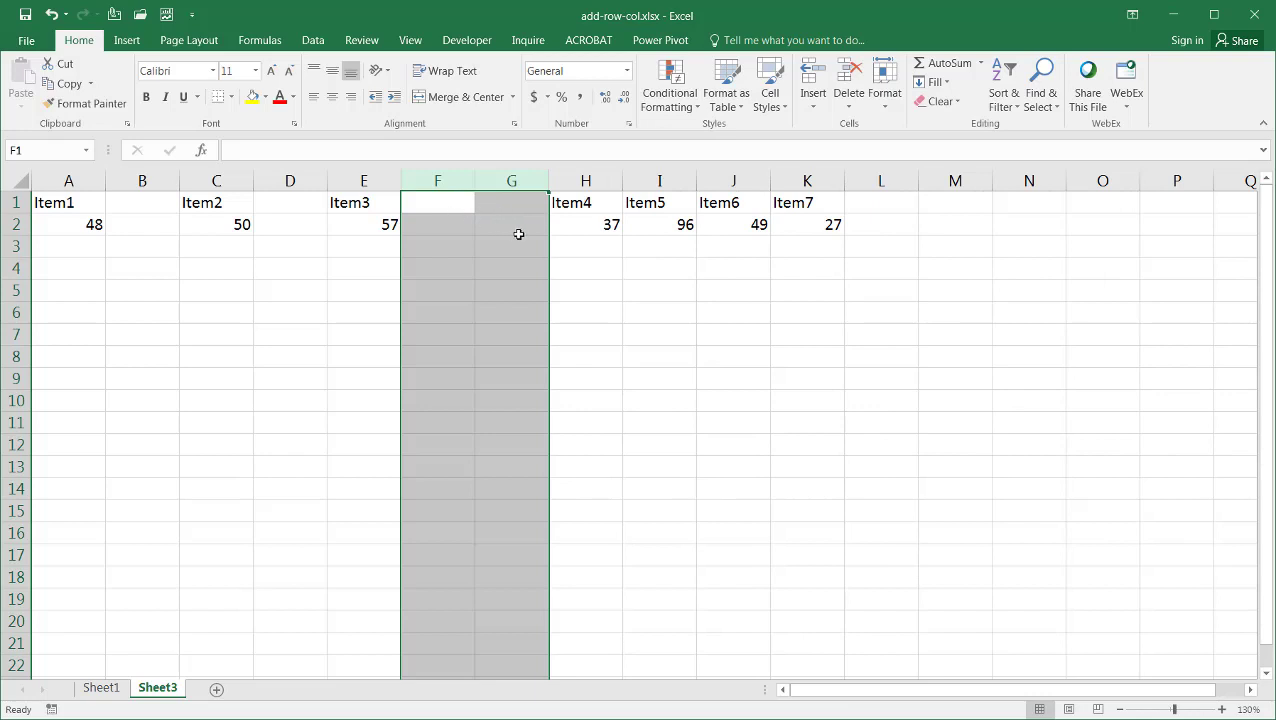
Step: Delete the blank columns B, D, F and G together so the items are adjacent again
{"action": "left_click", "coordinate": [450, 181]}
{"action": "left_click_drag", "start_coordinate": [483, 181], "coordinate": [489, 181]}
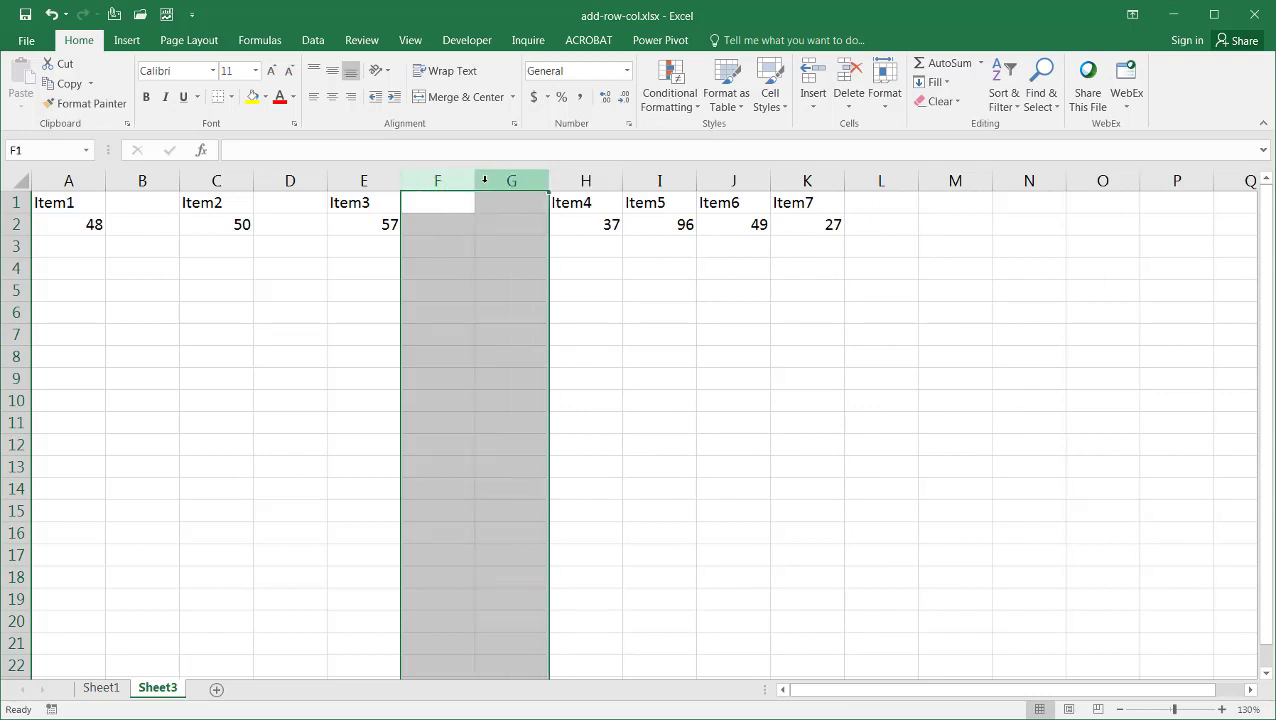
{"action": "left_click", "coordinate": [289, 181], "text": "ctrl"}
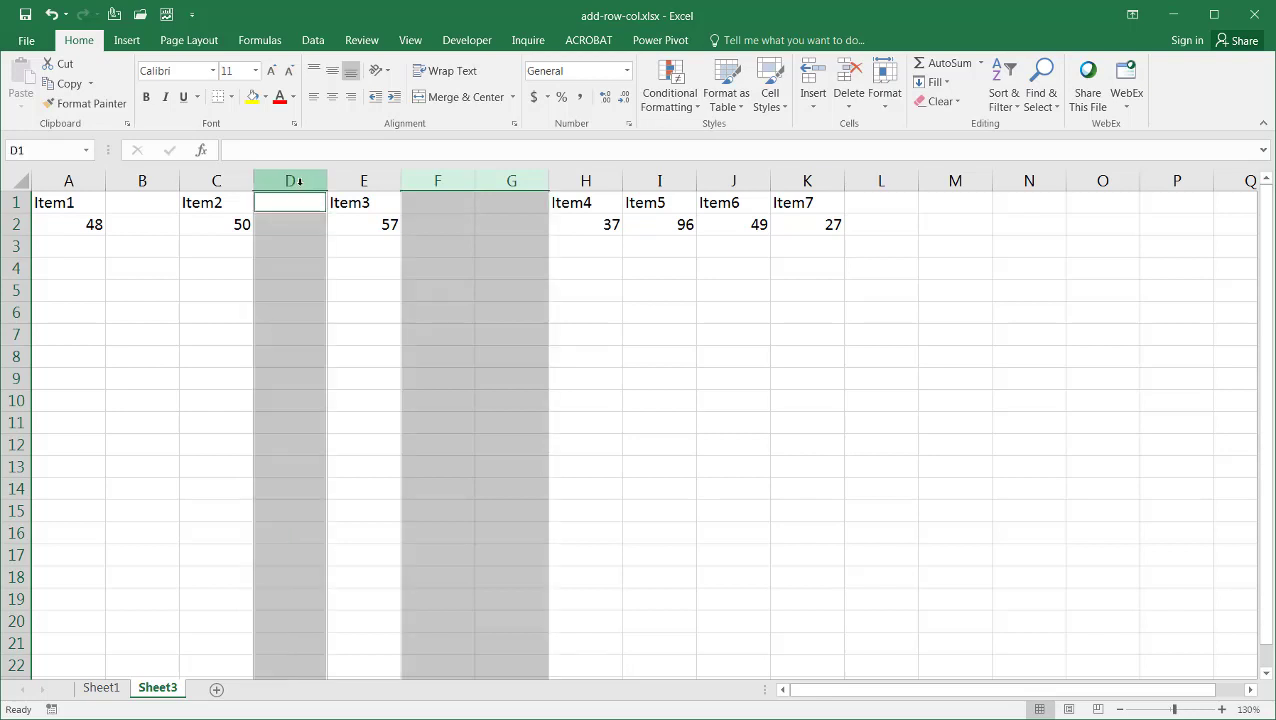
{"action": "left_click", "coordinate": [147, 181], "text": "ctrl"}
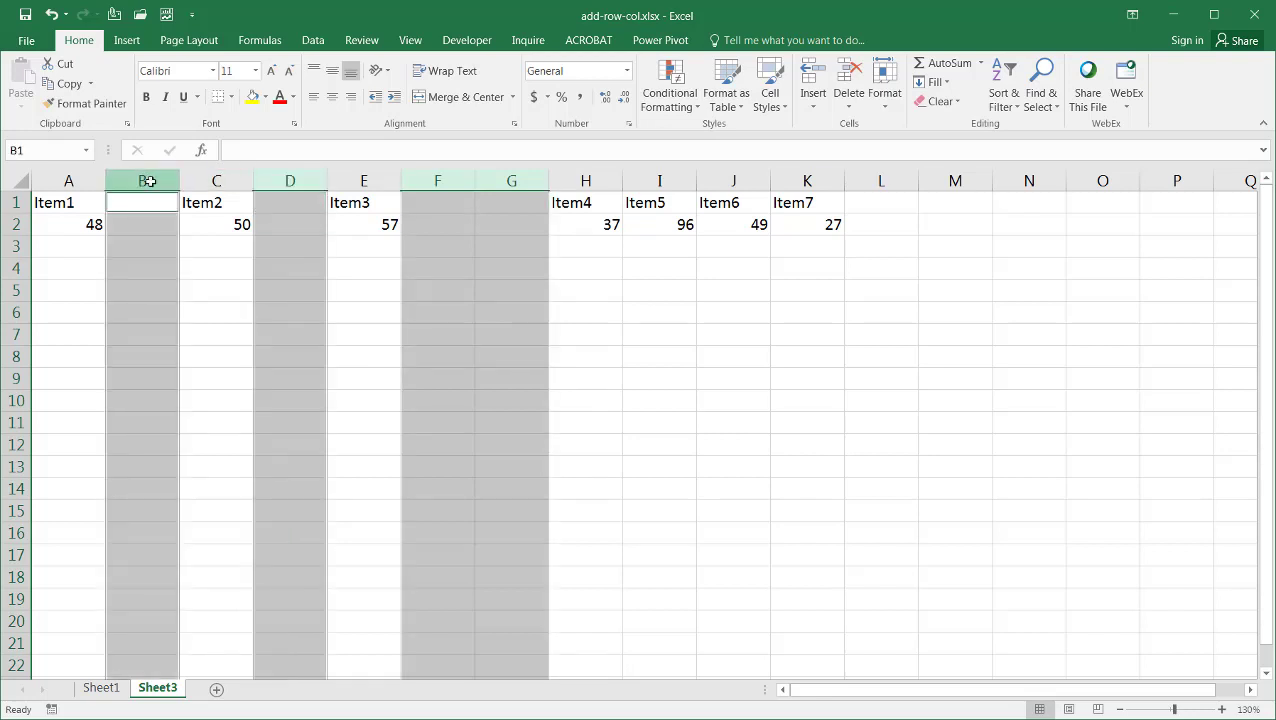
{"action": "right_click", "coordinate": [148, 181]}
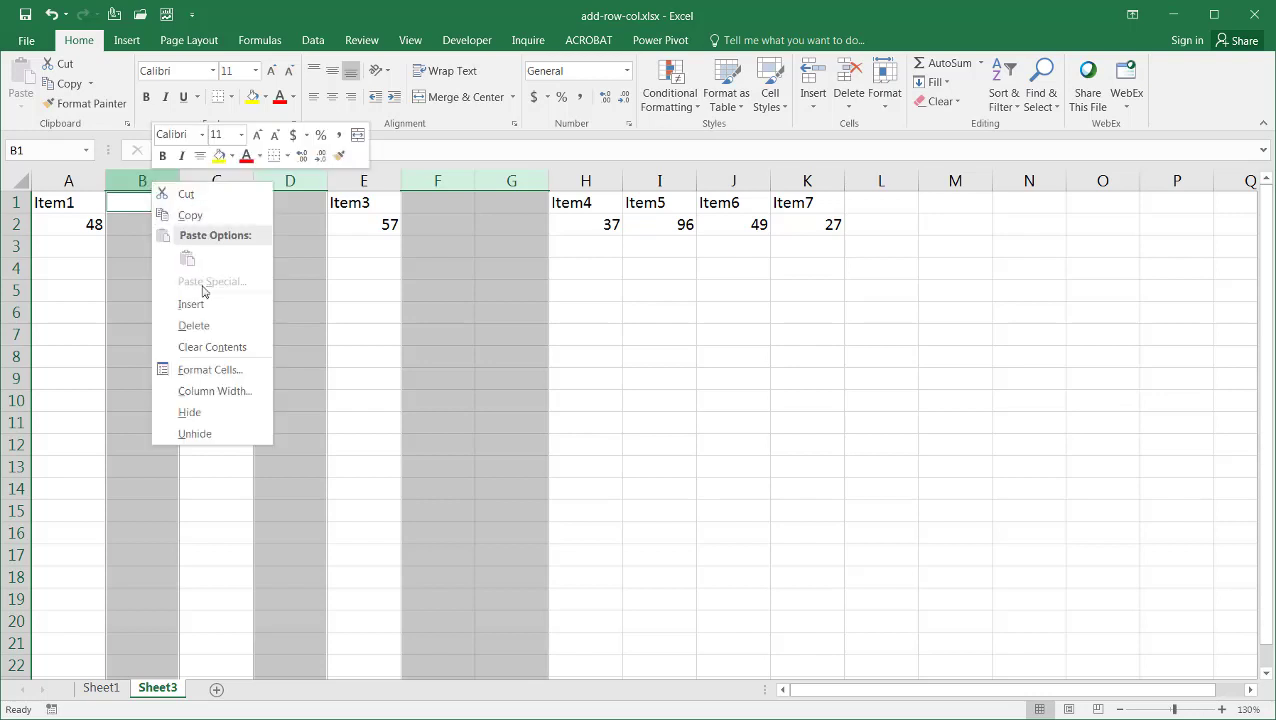
{"action": "left_click", "coordinate": [193, 325]}
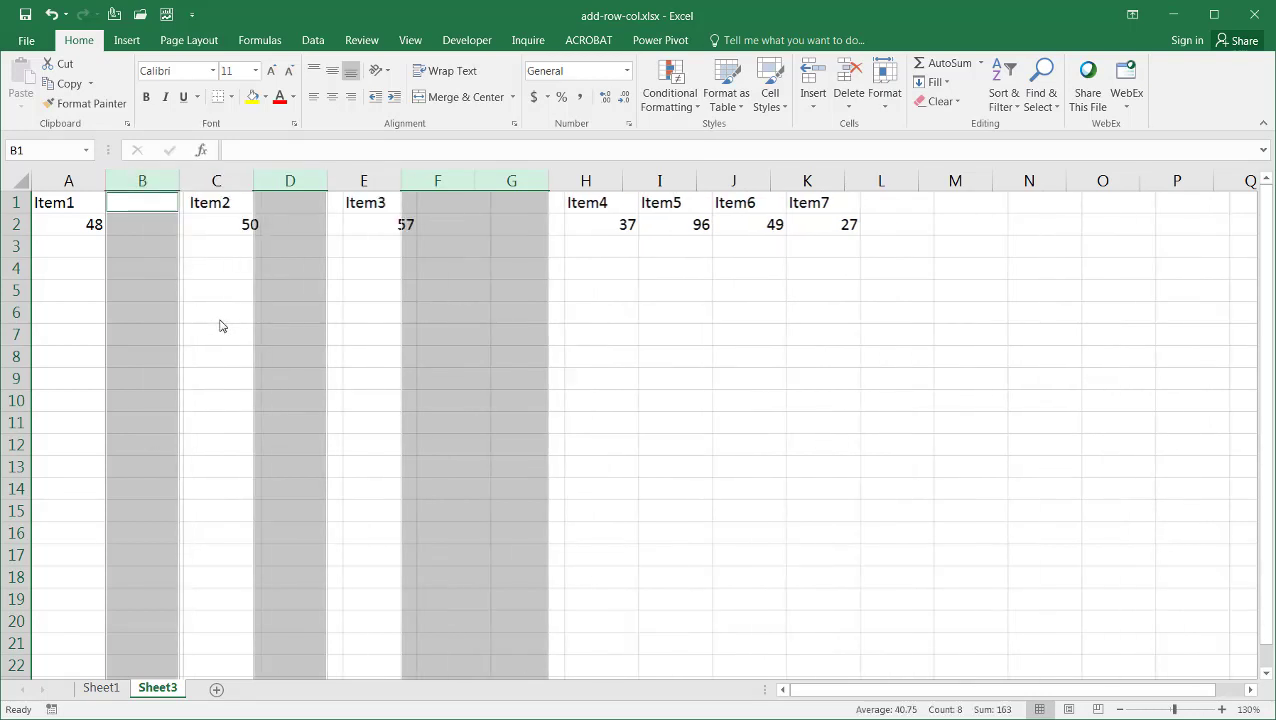
Step: Select the Item2 to Item6 columns individually and insert a blank column before each of them in one operation
{"action": "left_click", "coordinate": [166, 178]}
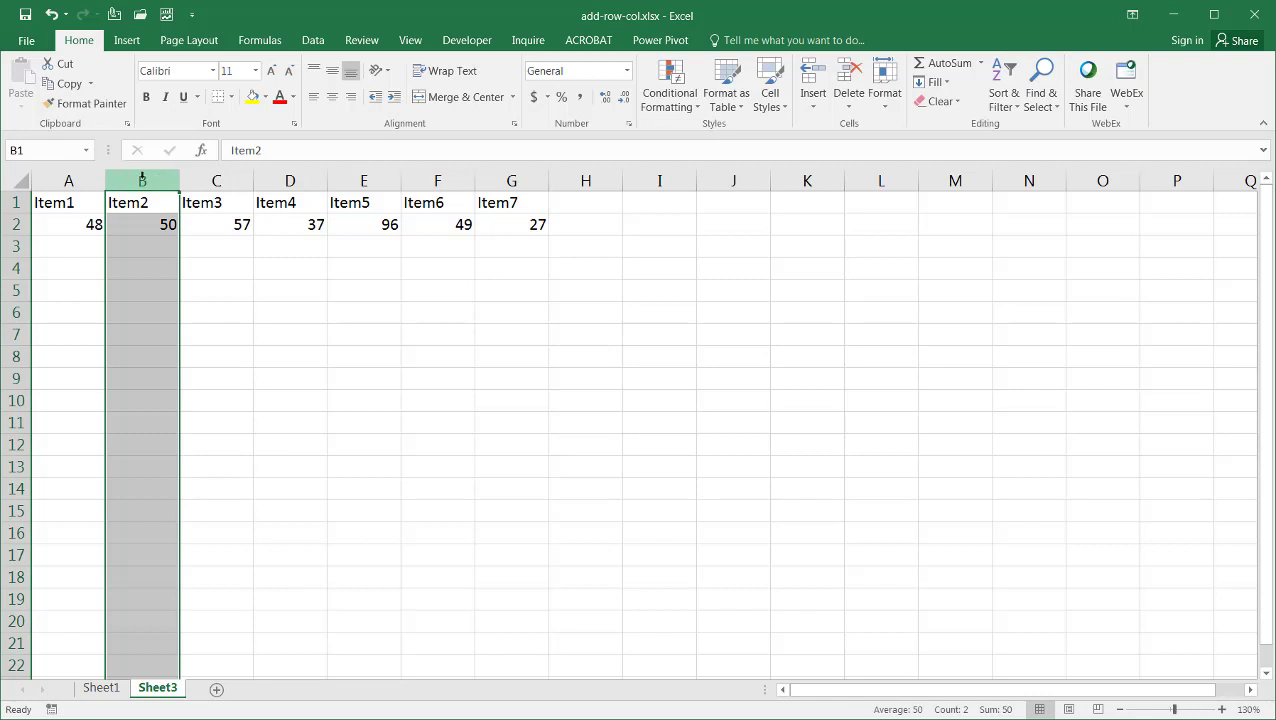
{"action": "key", "text": "ctrl"}
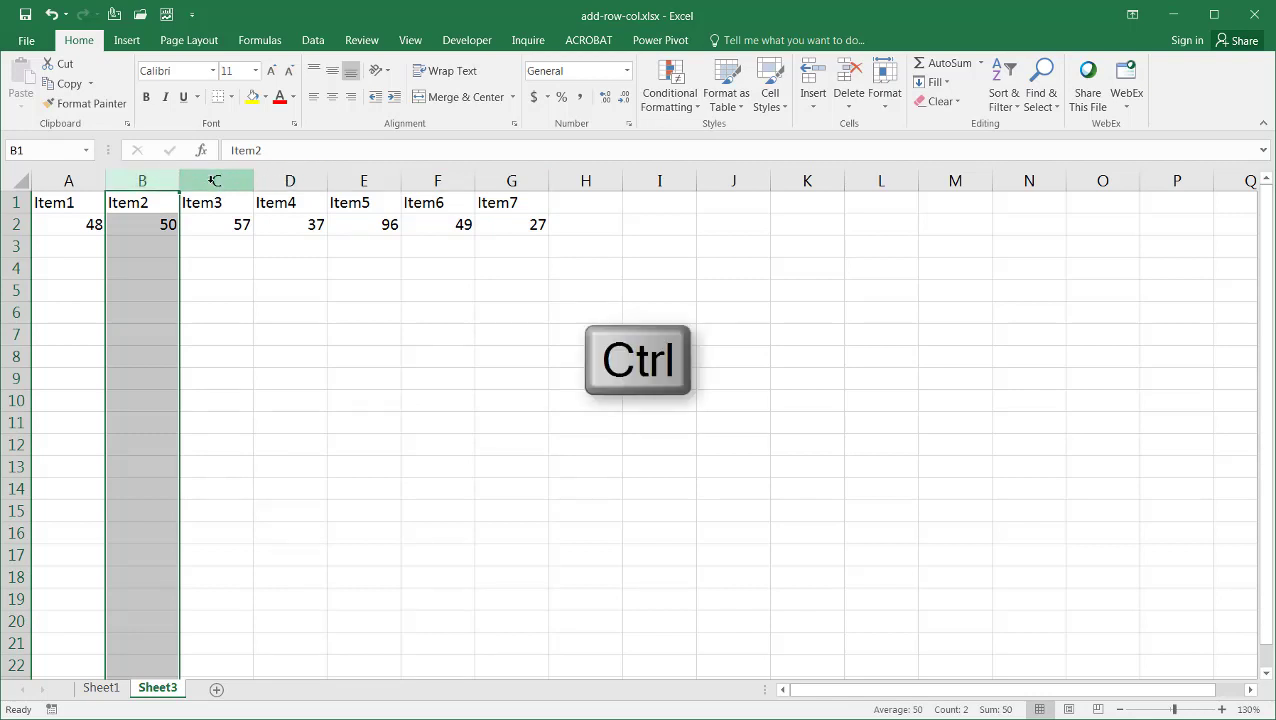
{"action": "left_click", "coordinate": [215, 180], "text": "ctrl"}
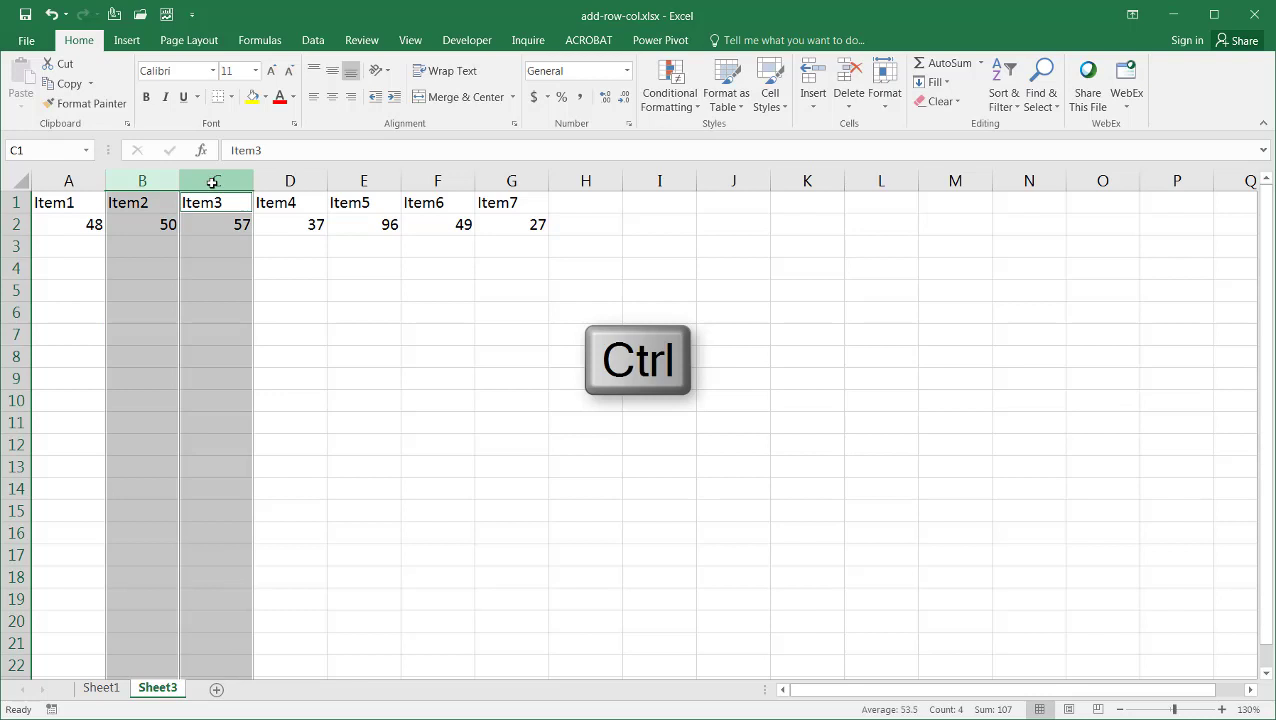
{"action": "left_click", "coordinate": [290, 180], "text": "ctrl"}
{"action": "left_click", "coordinate": [363, 180], "text": "ctrl"}
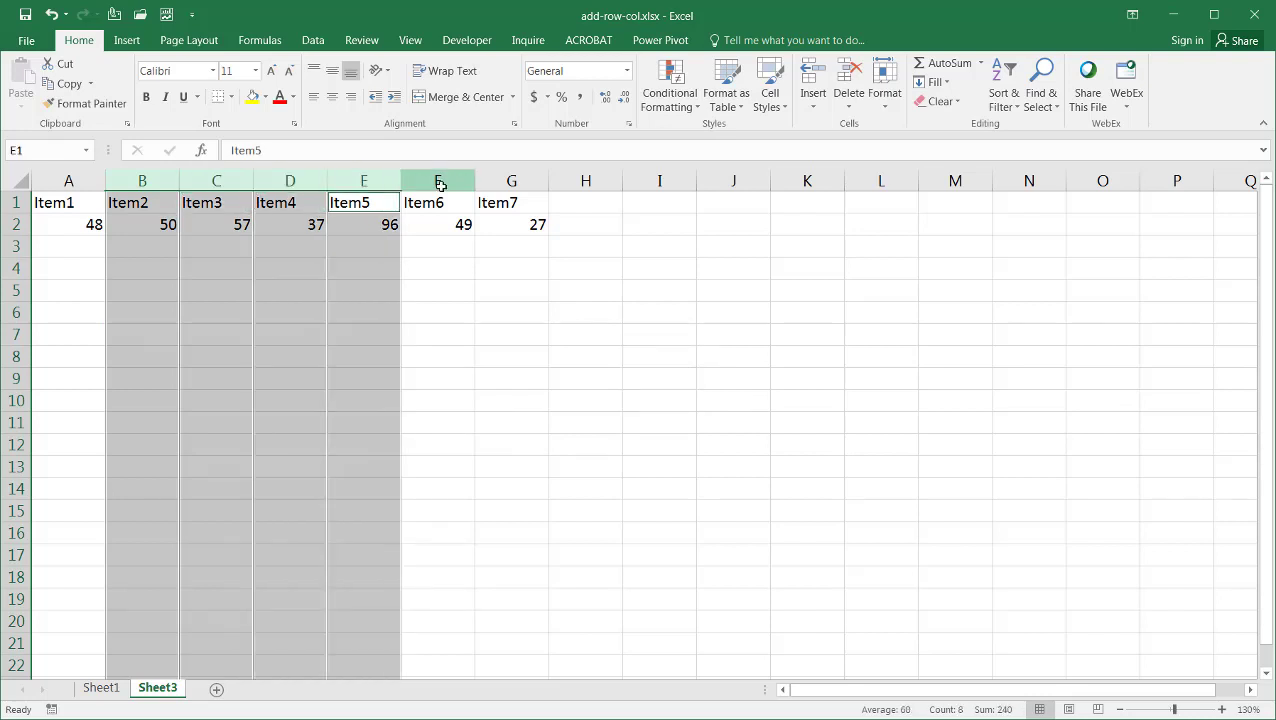
{"action": "left_click", "coordinate": [438, 180], "text": "ctrl"}
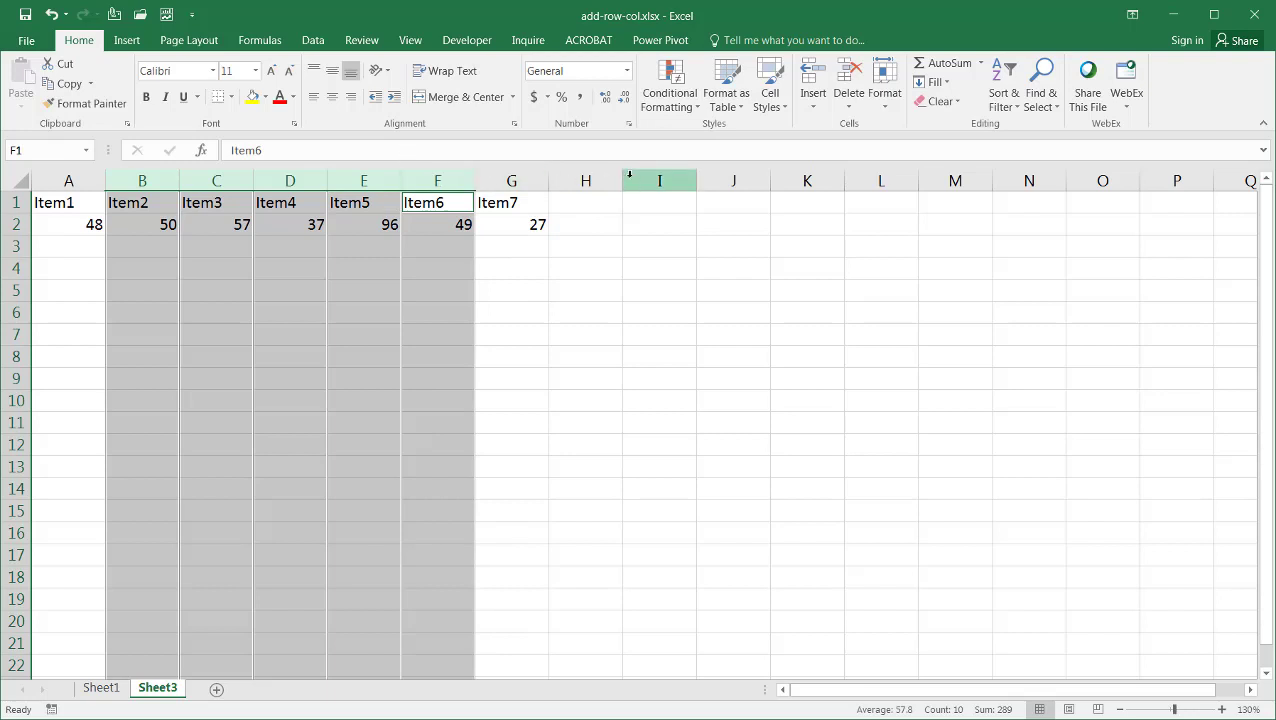
{"action": "right_click", "coordinate": [448, 180]}
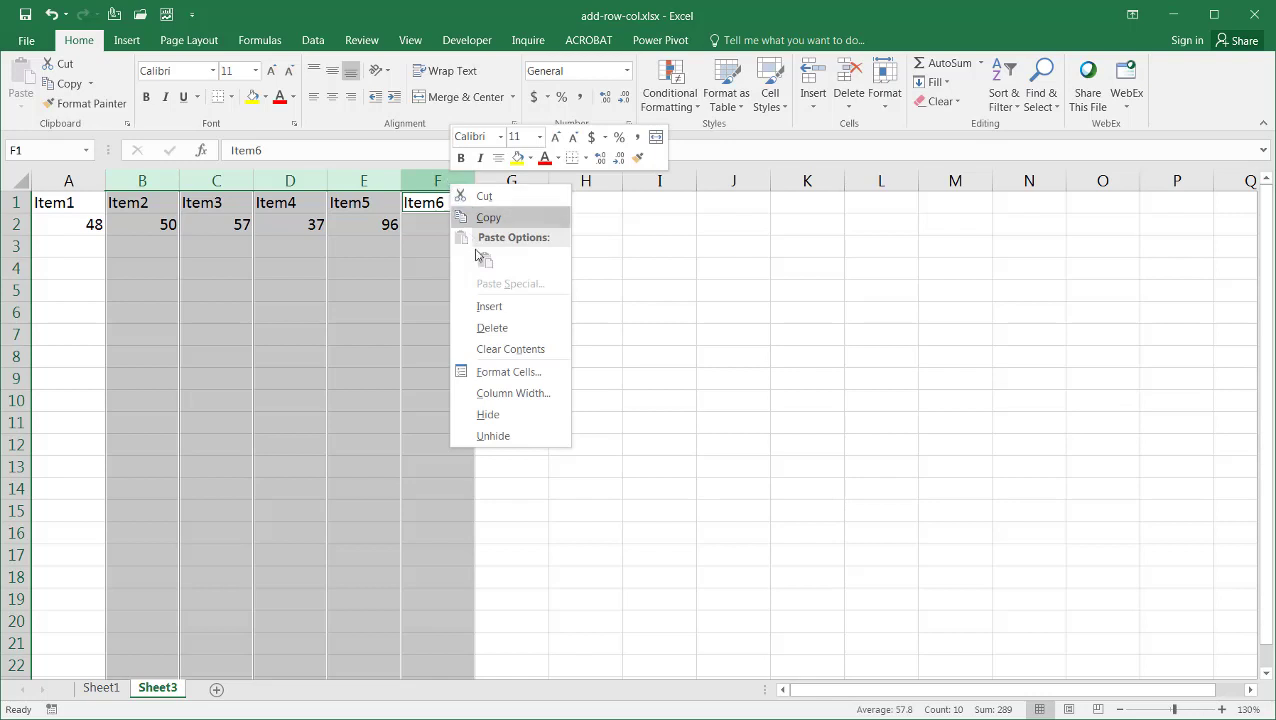
{"action": "left_click", "coordinate": [514, 312]}
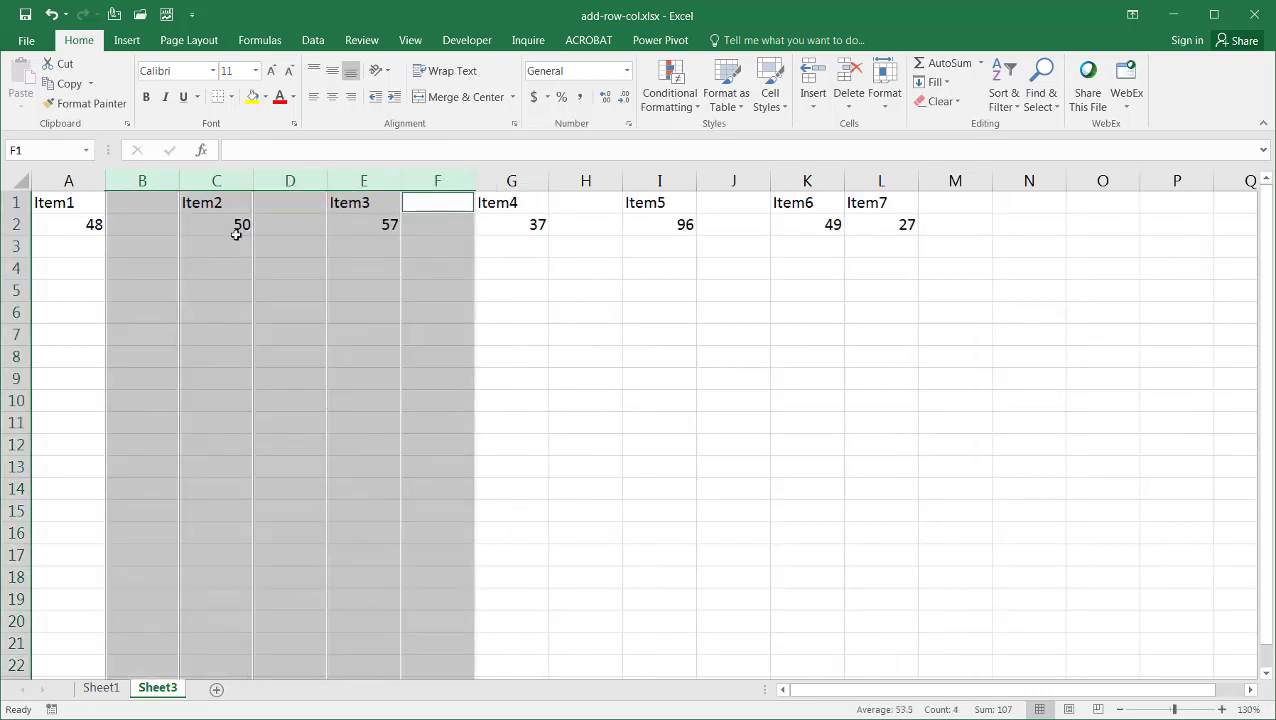
{"action": "left_click", "coordinate": [137, 249]}
{"action": "left_click_drag", "start_coordinate": [141, 190], "coordinate": [824, 186]}
{"action": "left_click", "coordinate": [858, 178]}
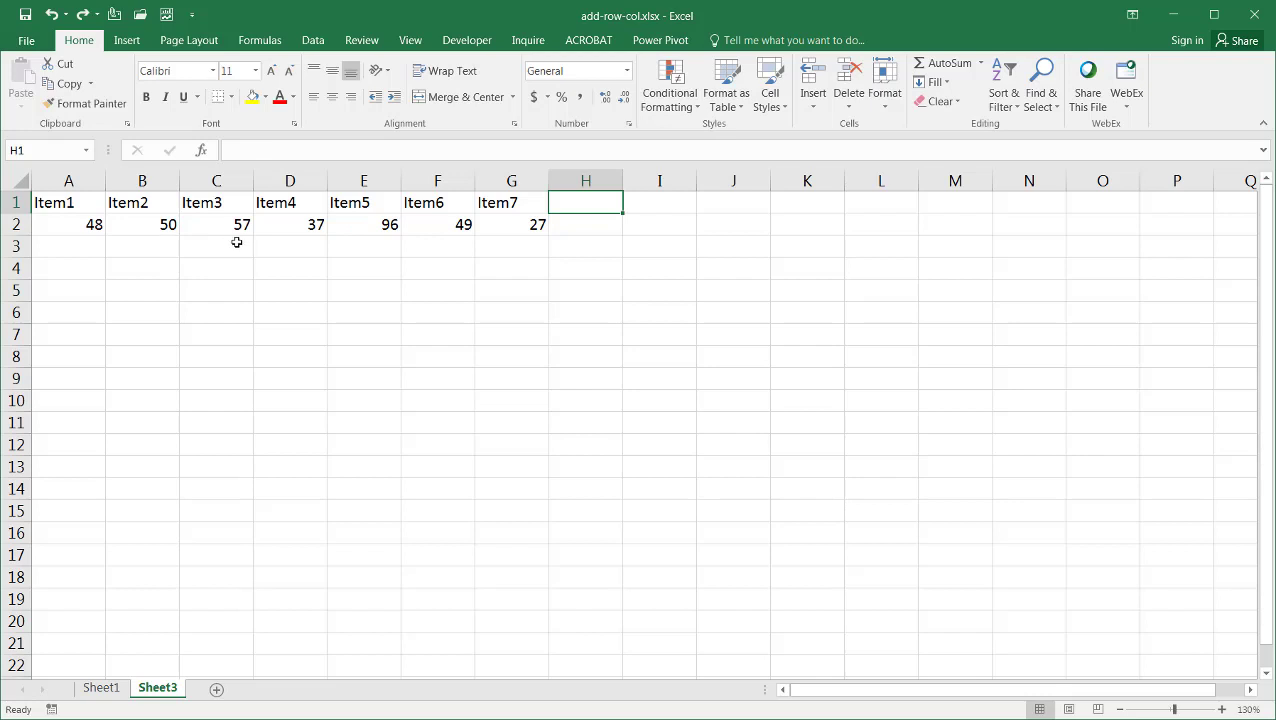
Step: Number the items 1 to 7 in cells A3:G3, entering the first values and filling the series across
{"action": "left_click", "coordinate": [146, 246]}
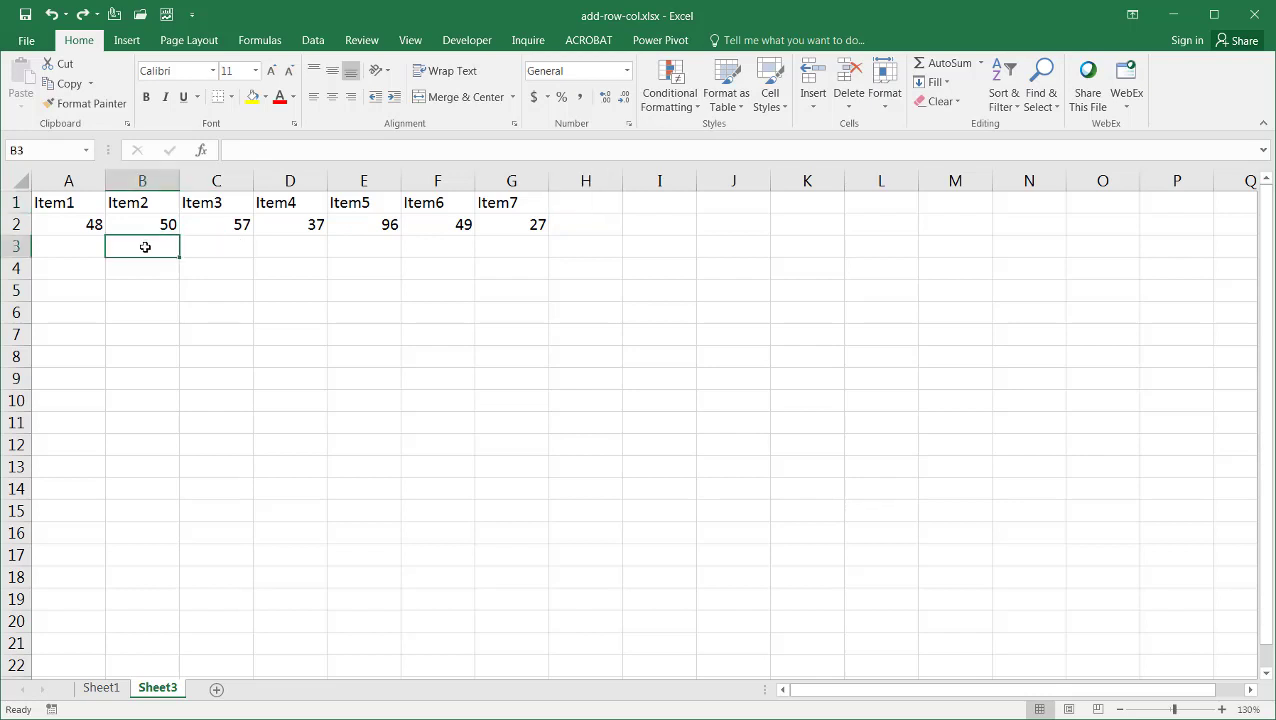
{"action": "left_click", "coordinate": [83, 249]}
{"action": "type", "text": "1"}
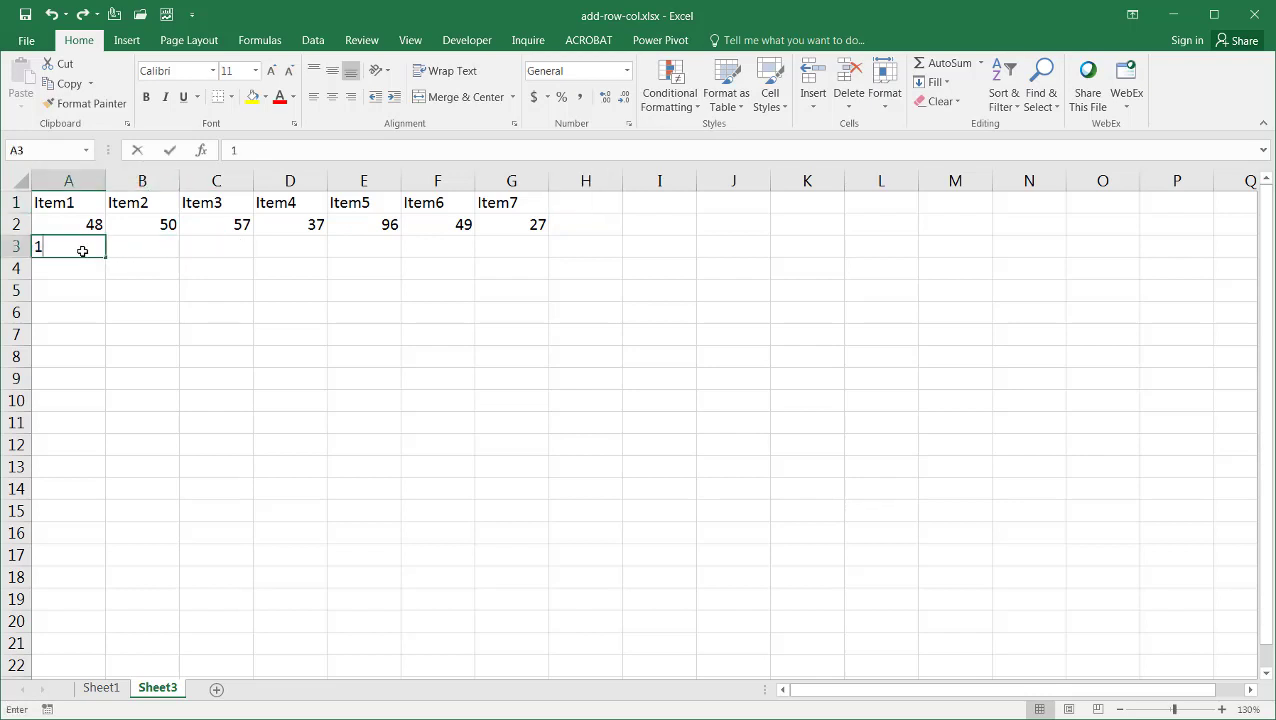
{"action": "key", "text": "Tab"}
{"action": "type", "text": "2"}
{"action": "key", "text": "Tab"}
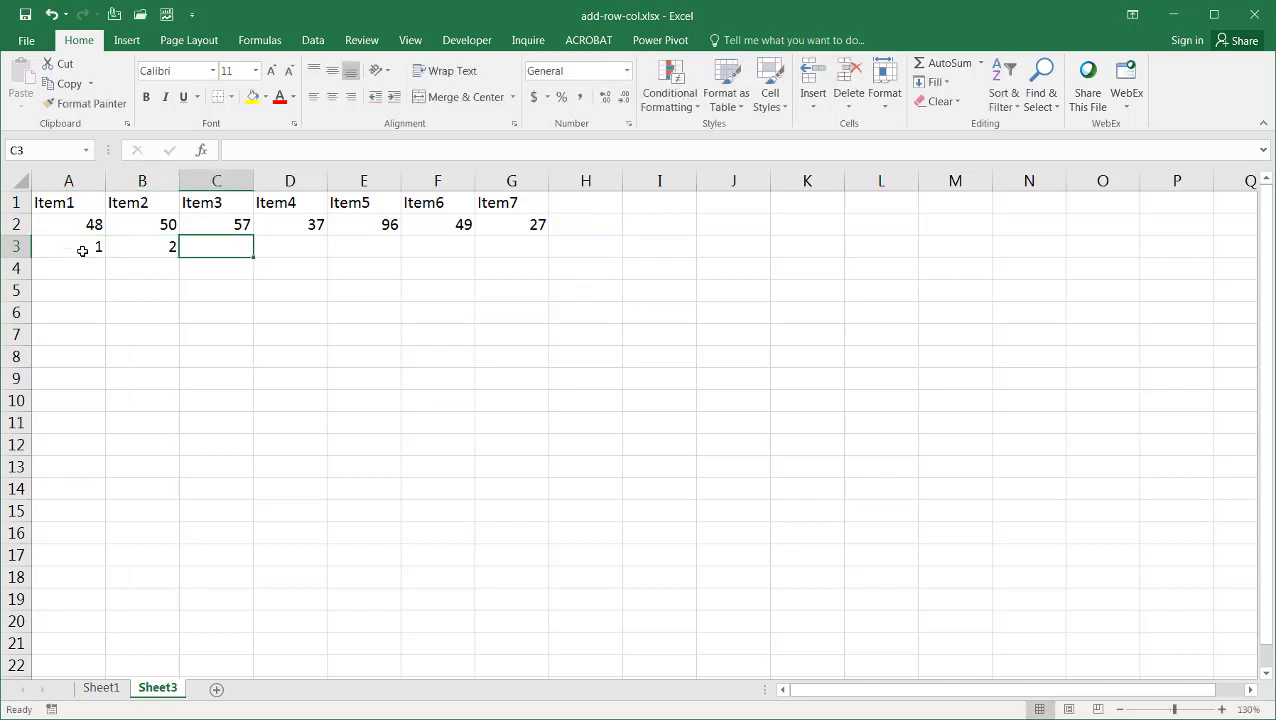
{"action": "type", "text": "3"}
{"action": "left_click", "coordinate": [83, 250]}
{"action": "left_click_drag", "start_coordinate": [83, 250], "coordinate": [540, 266]}
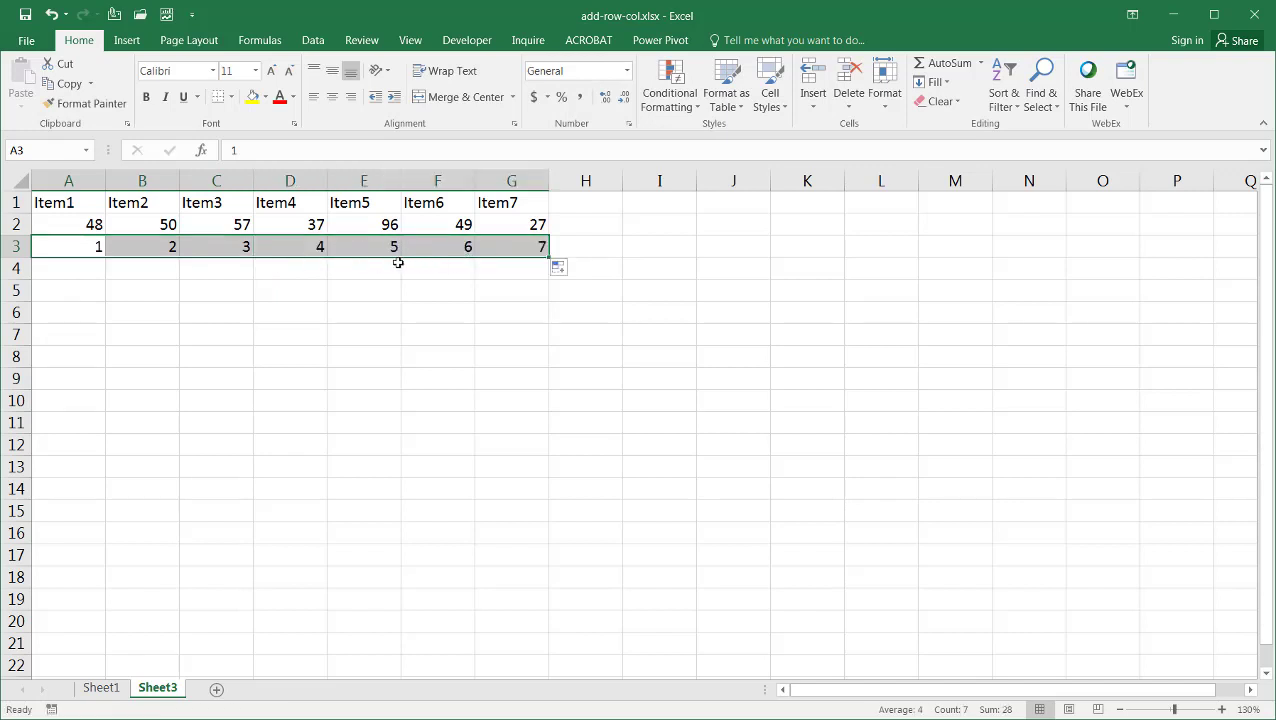
Step: Copy the numbers 1 to 7 from A3:G3 into the adjacent cells of the same row, starting at H3
{"action": "key", "text": "ctrl+c"}
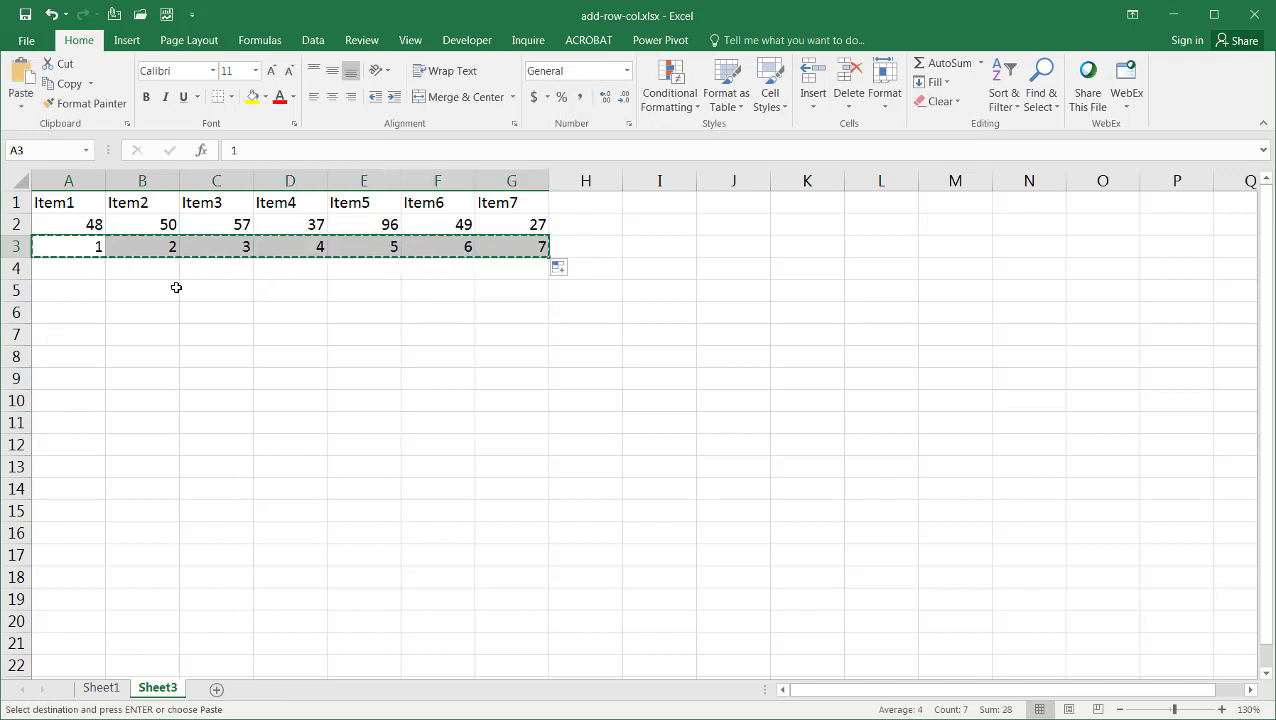
{"action": "left_click", "coordinate": [577, 244]}
{"action": "key", "text": "ctrl+v"}
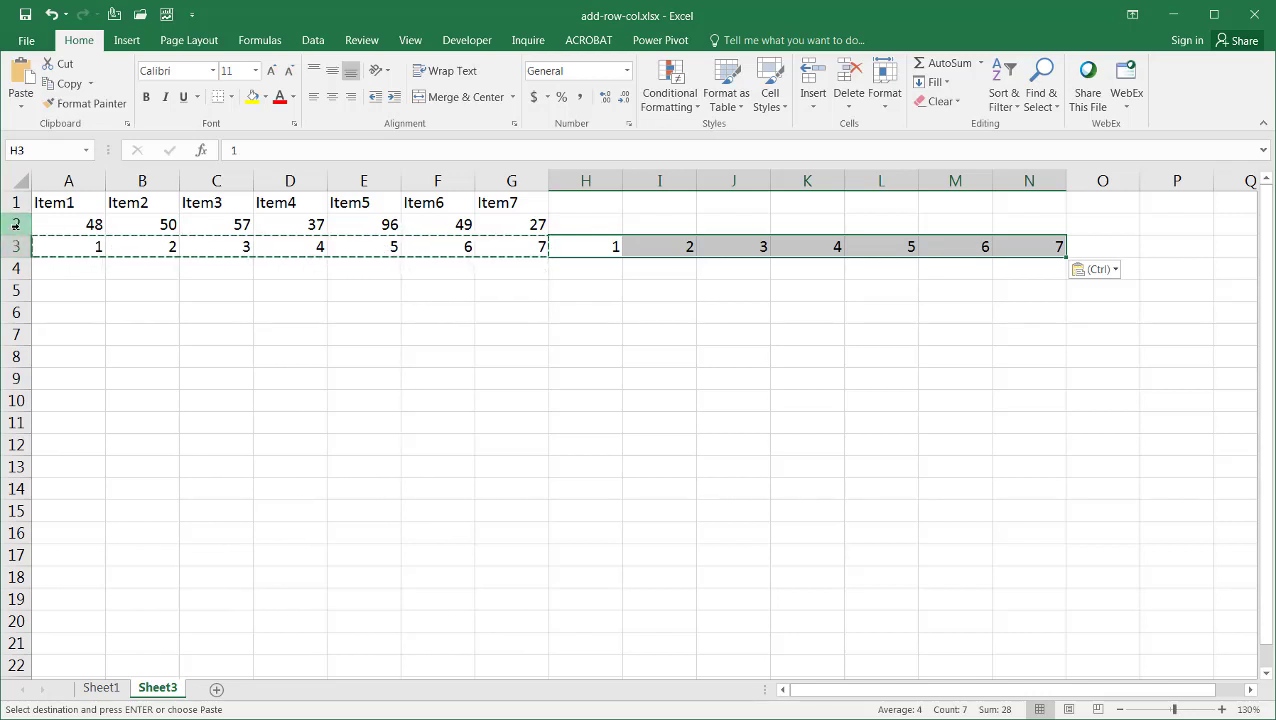
Step: Apply a custom sort to row 3 only, continuing with the current selection, left to right by values from smallest to largest
{"action": "left_click", "coordinate": [15, 246]}
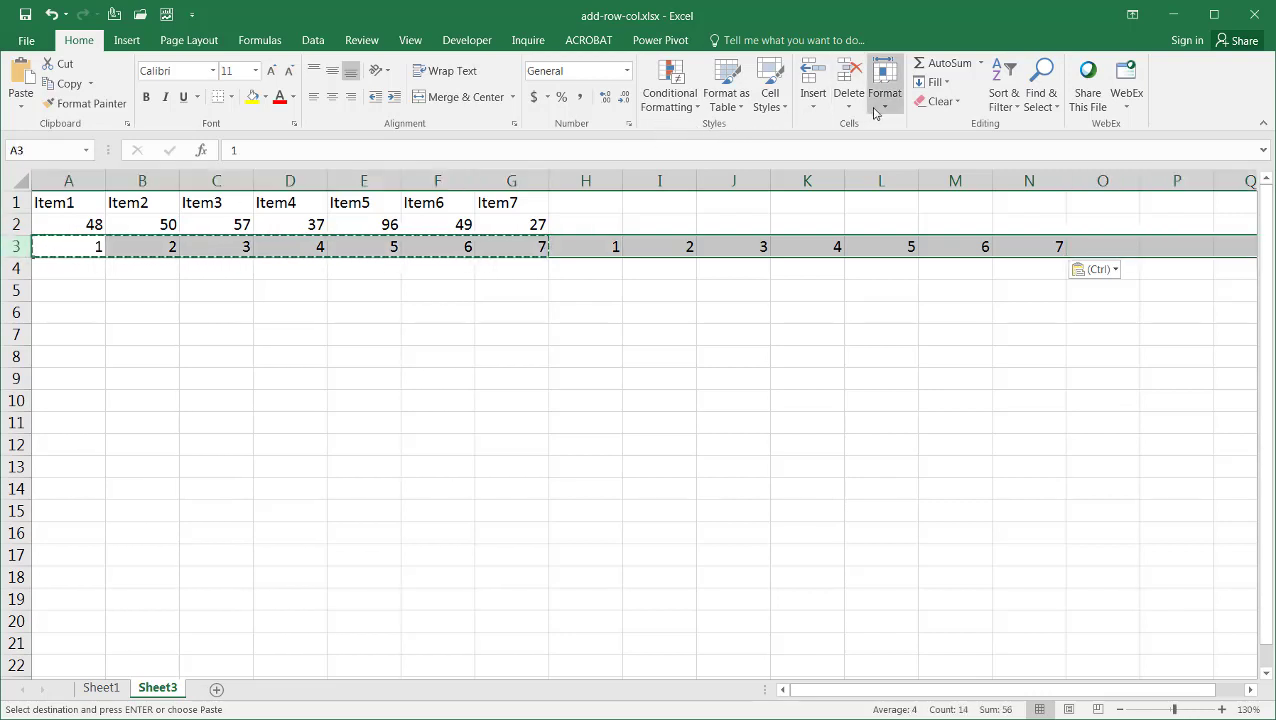
{"action": "left_click", "coordinate": [997, 100]}
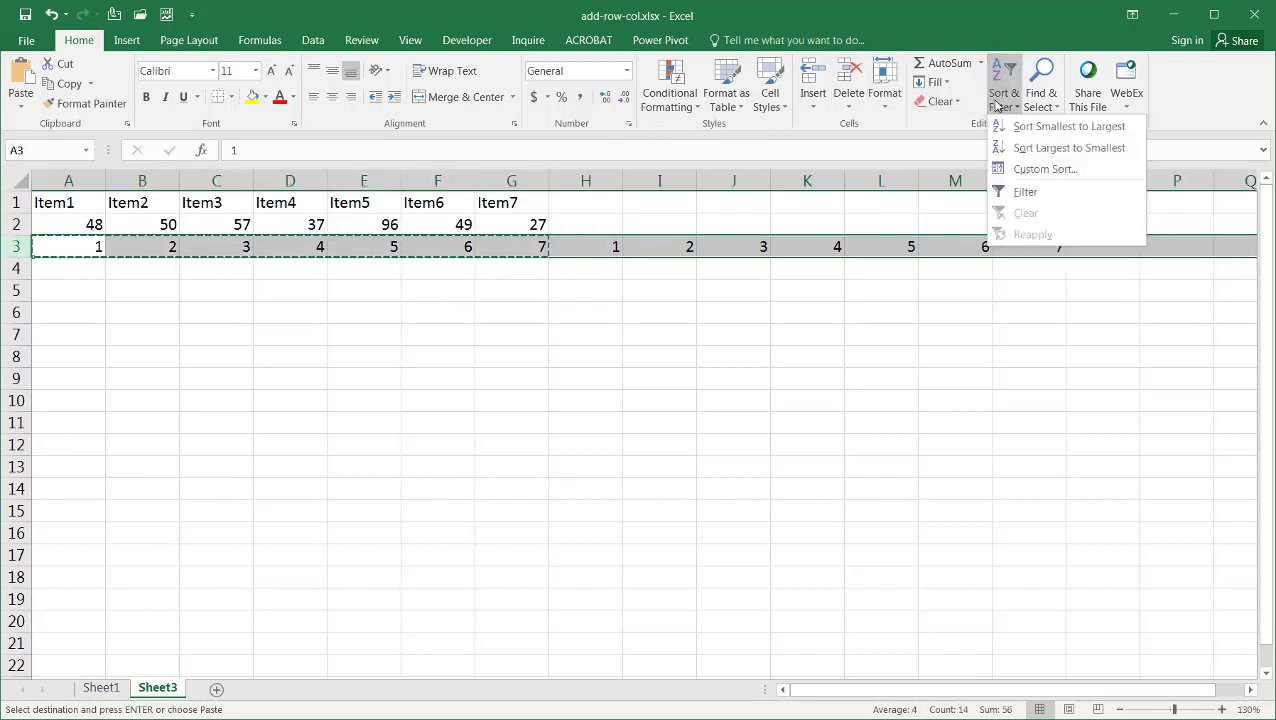
{"action": "left_click", "coordinate": [1033, 168]}
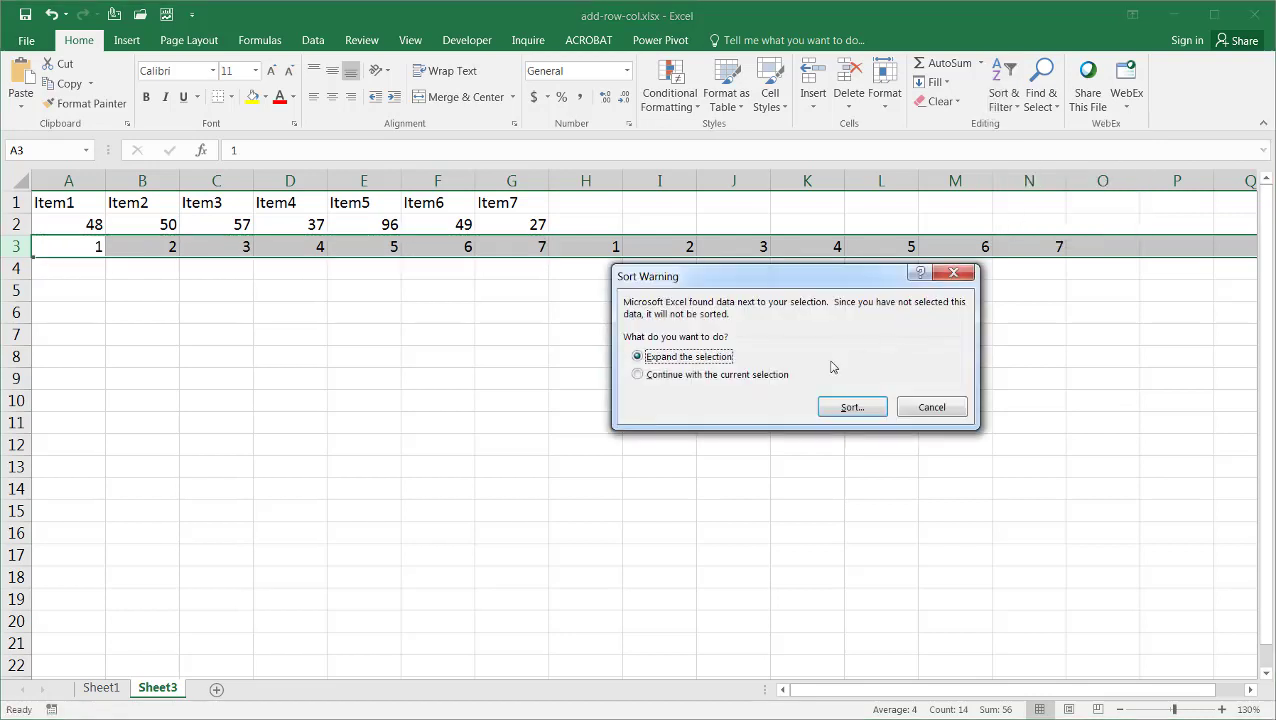
{"action": "left_click", "coordinate": [639, 375]}
{"action": "left_click", "coordinate": [858, 408]}
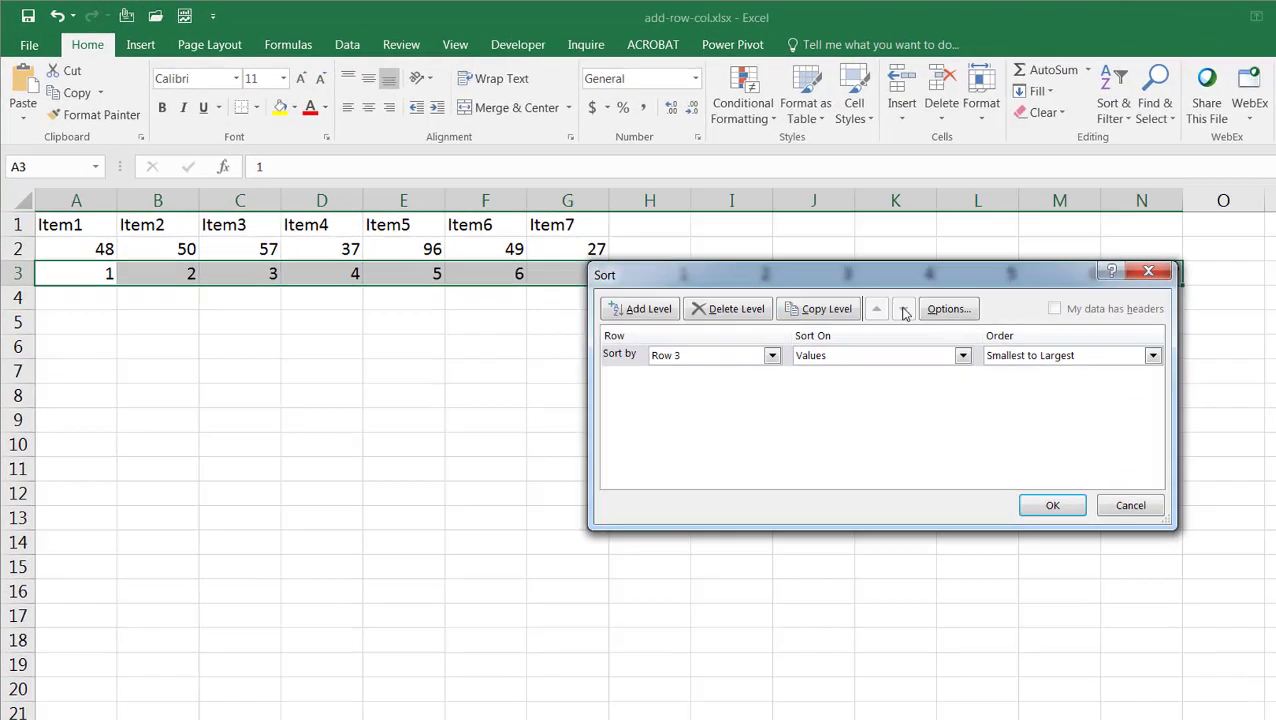
{"action": "left_click", "coordinate": [948, 308]}
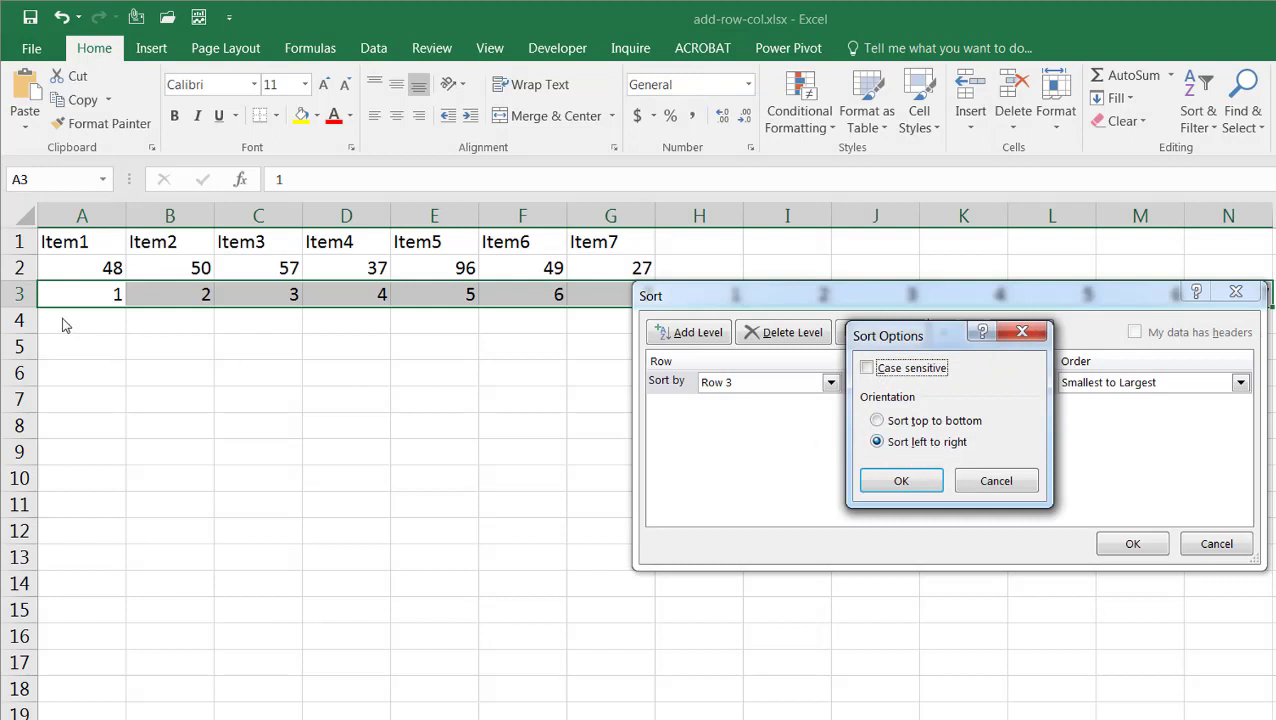
{"action": "left_click", "coordinate": [901, 482]}
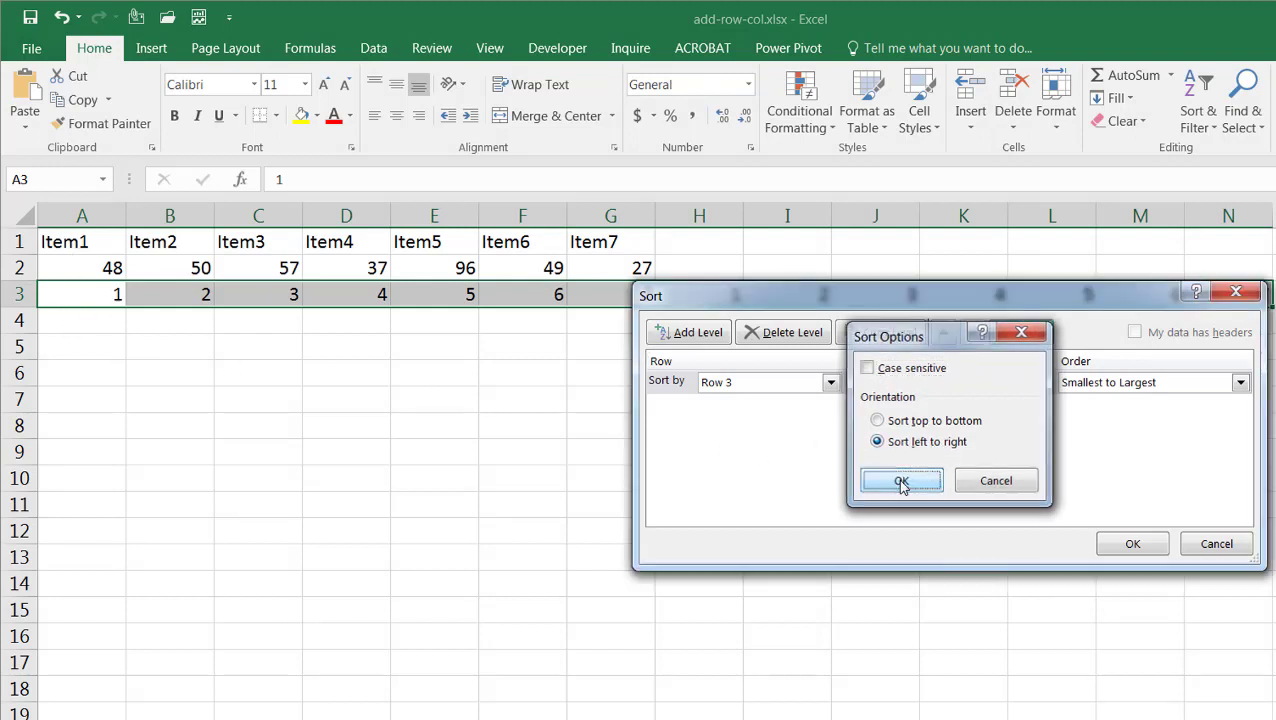
{"action": "left_click", "coordinate": [1119, 546]}
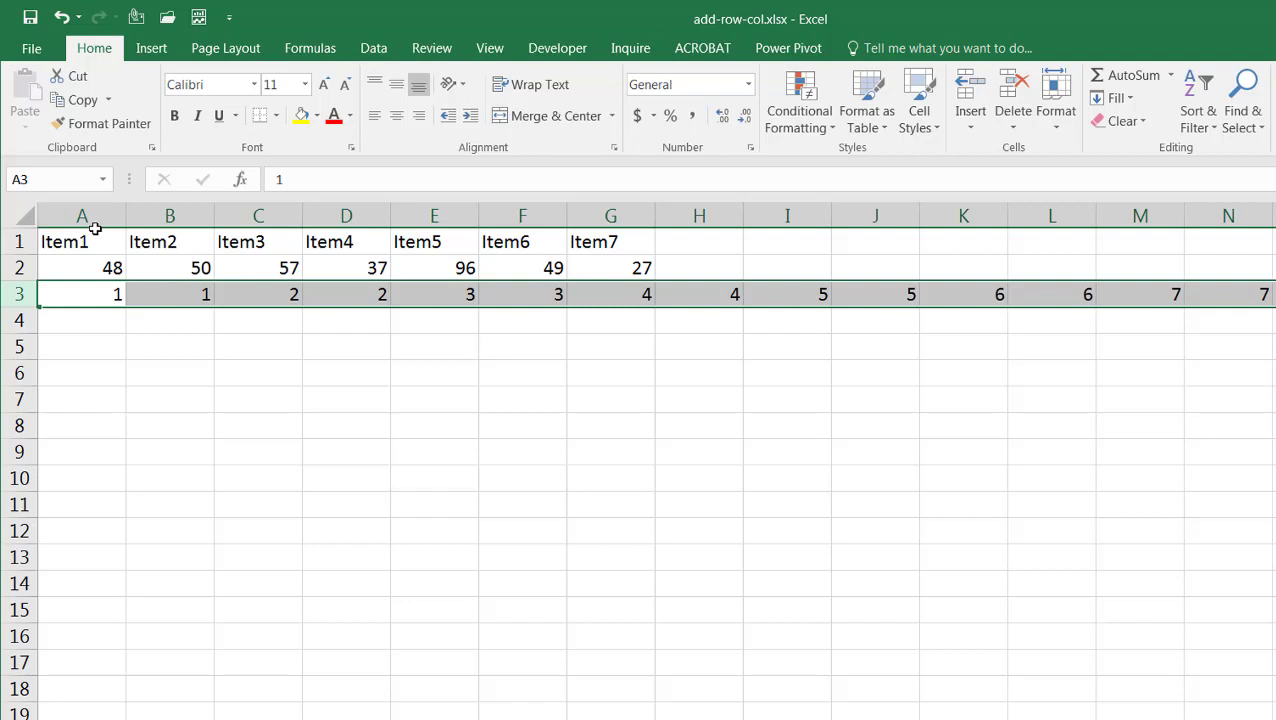
Step: Undo the last sort and custom sort rows 1 to 3 left to right by Row 3 values, smallest to largest
{"action": "key", "text": "ctrl+z"}
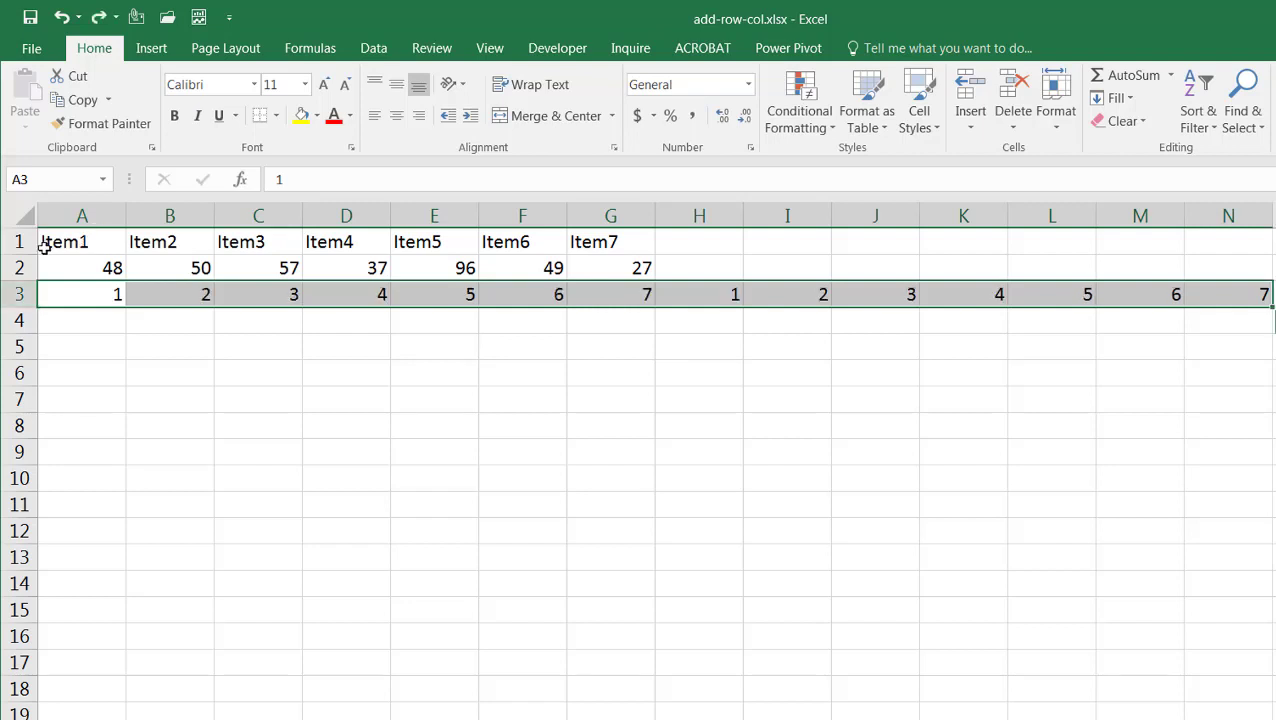
{"action": "left_click_drag", "start_coordinate": [18, 242], "coordinate": [20, 287]}
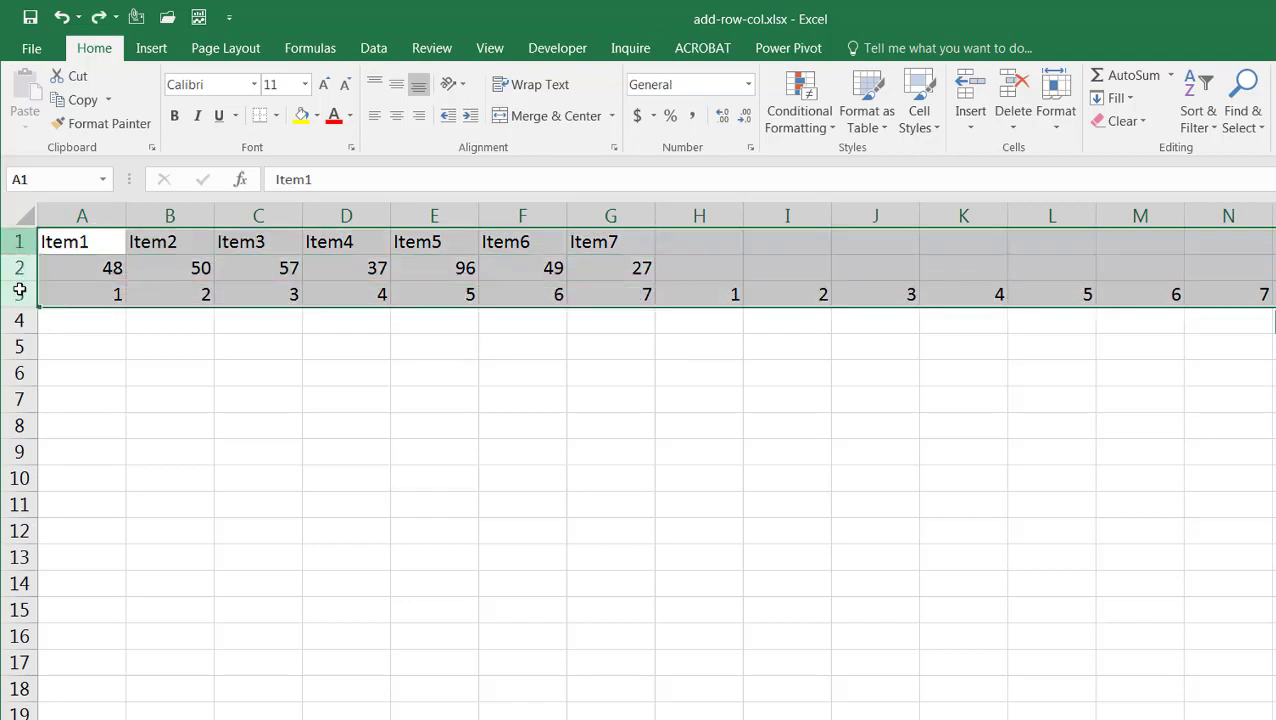
{"action": "left_click", "coordinate": [1169, 118]}
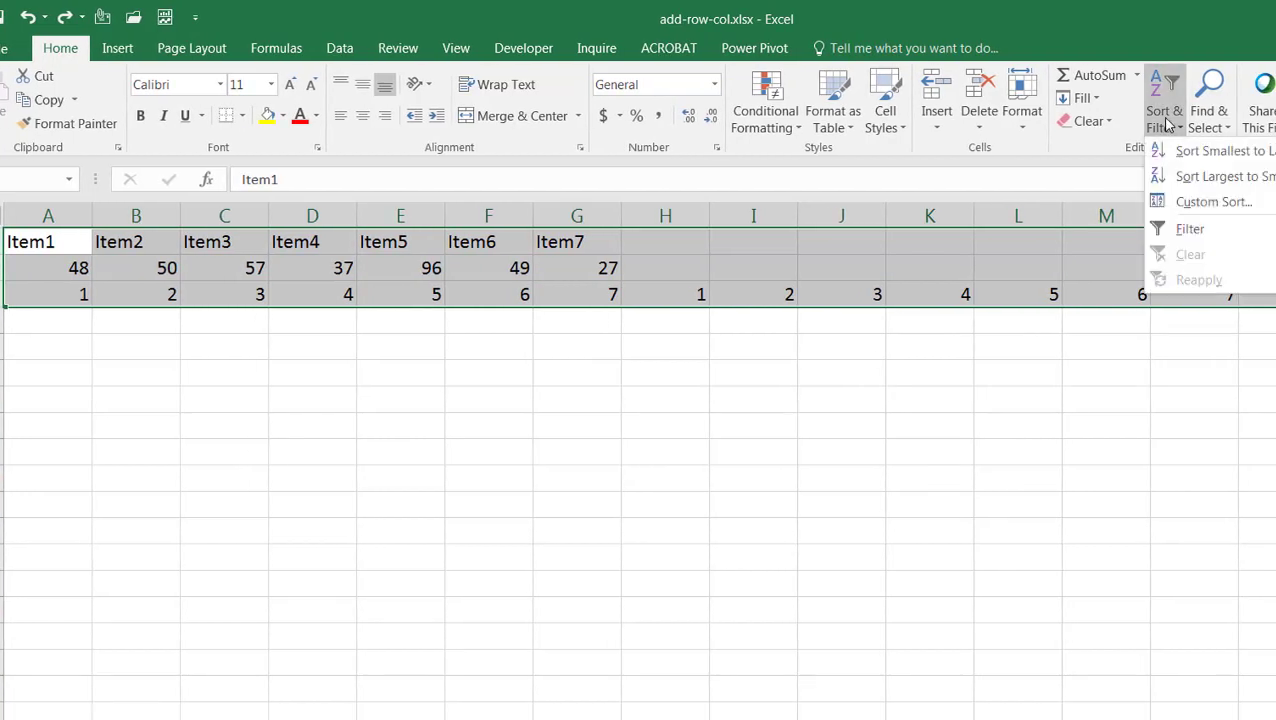
{"action": "left_click", "coordinate": [1214, 202]}
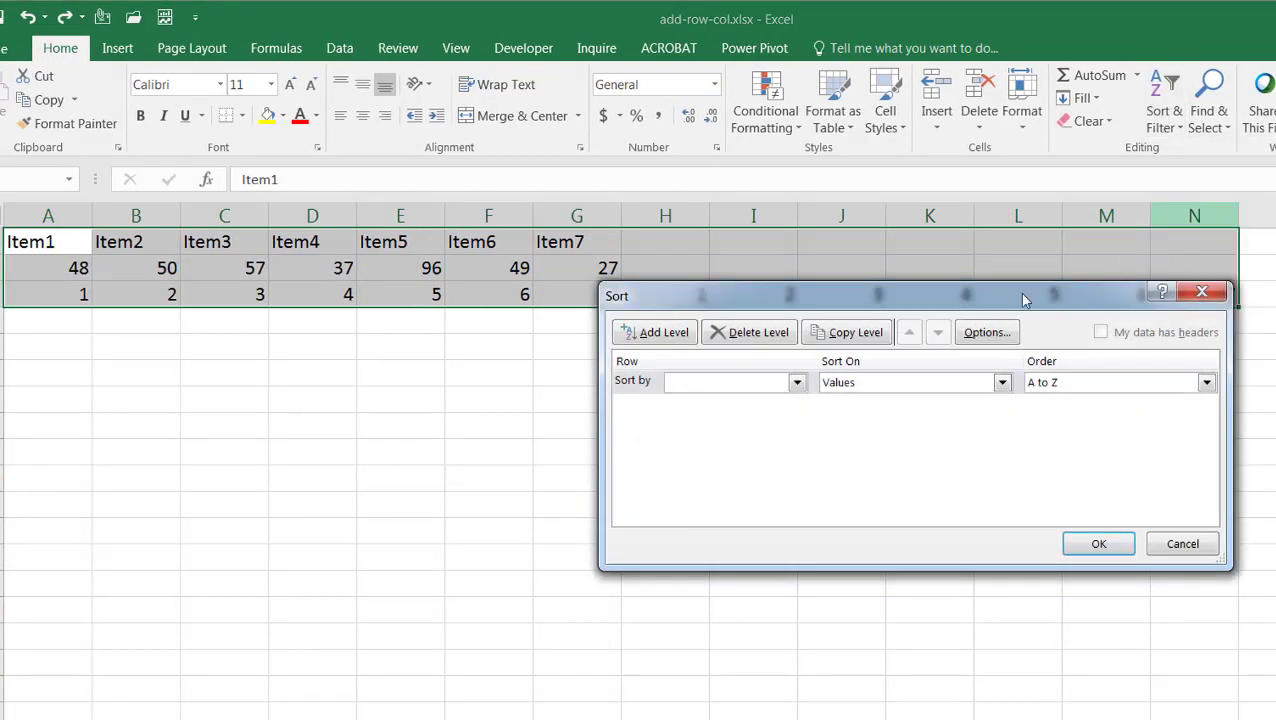
{"action": "left_click", "coordinate": [978, 333]}
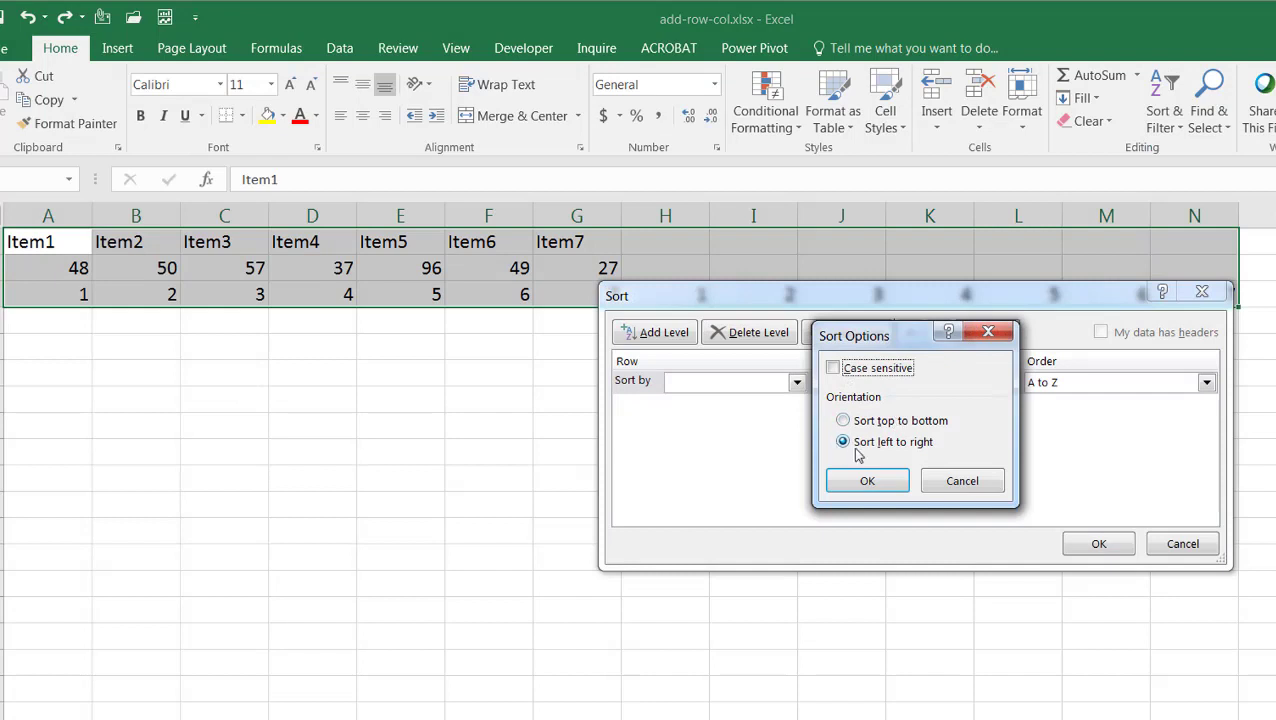
{"action": "left_click", "coordinate": [870, 481]}
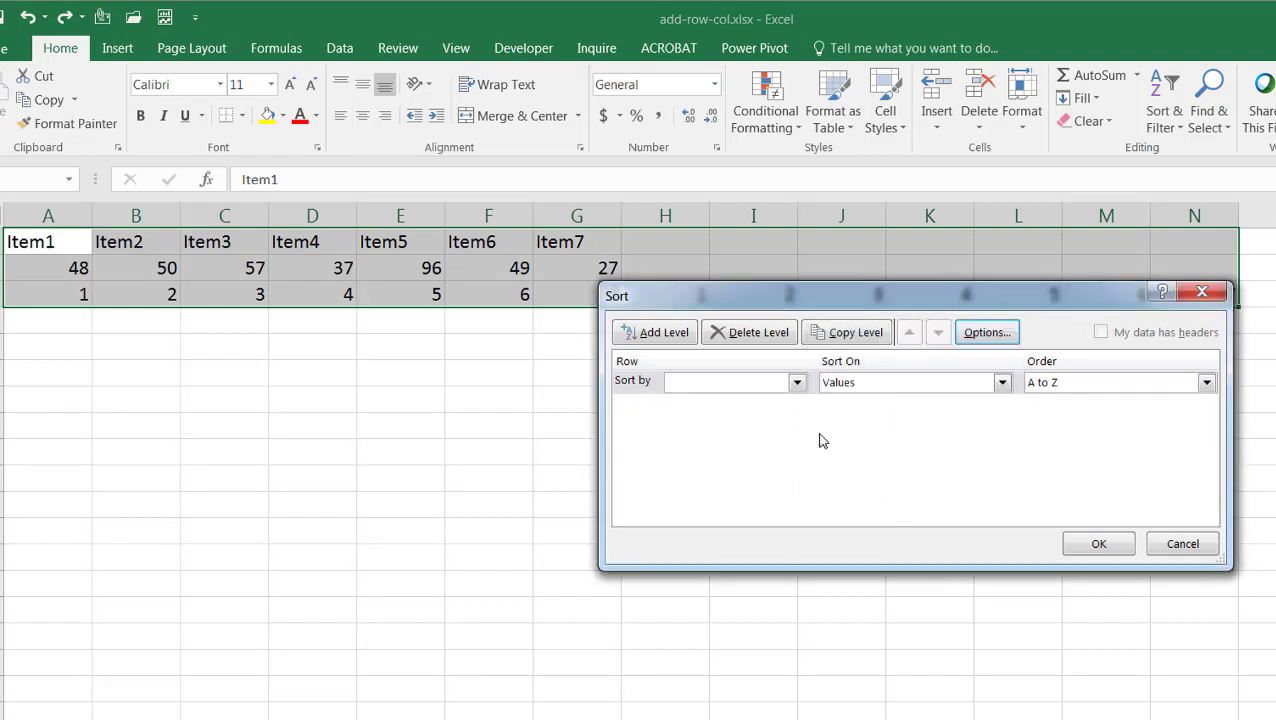
{"action": "left_click", "coordinate": [797, 383]}
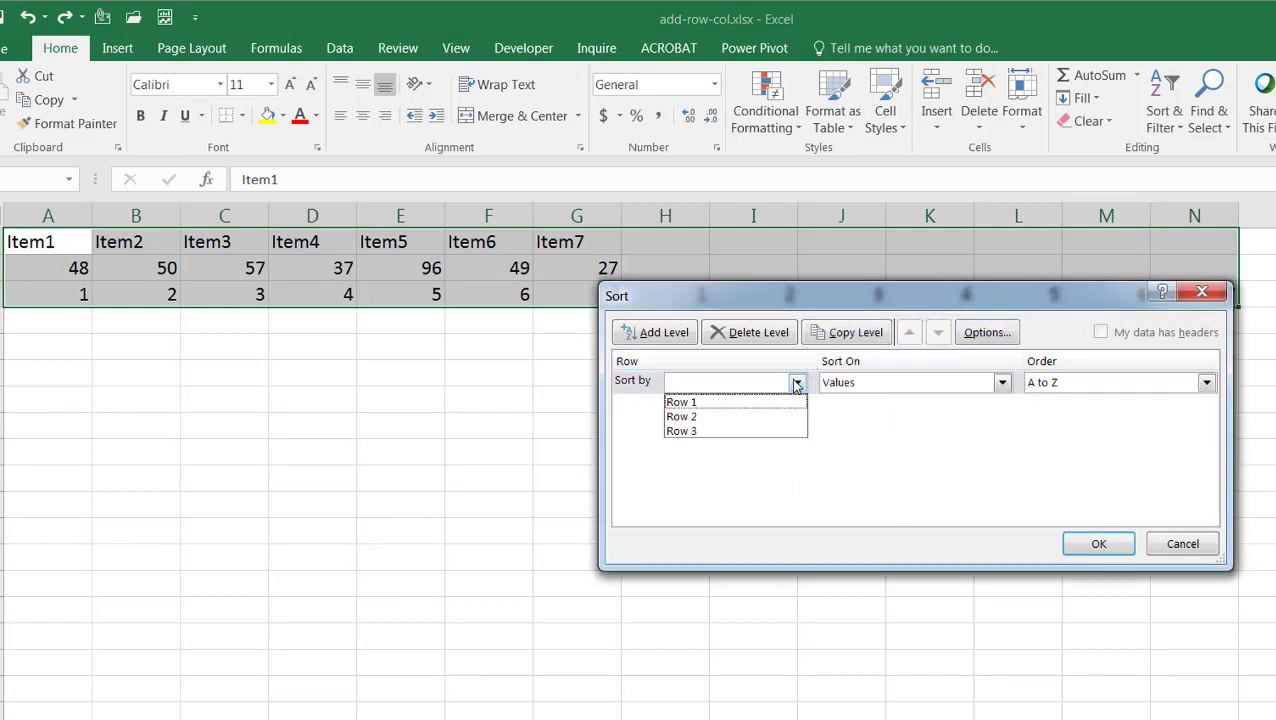
{"action": "left_click", "coordinate": [767, 431]}
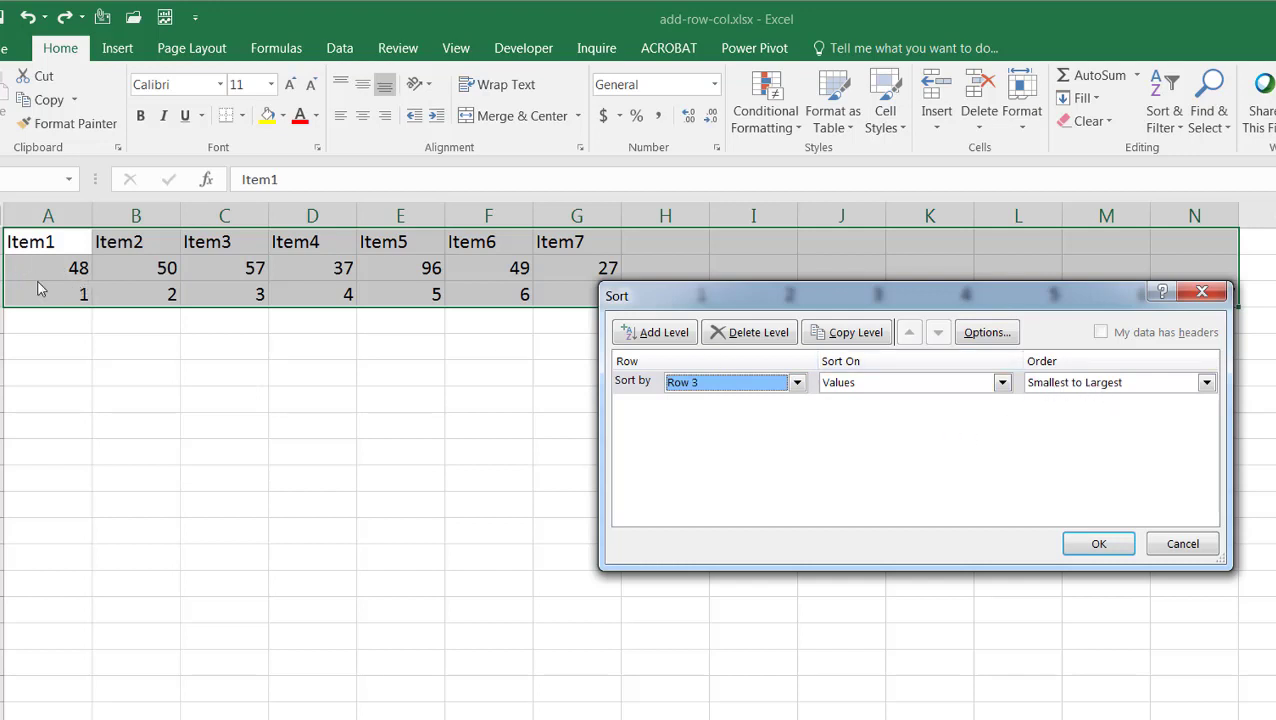
{"action": "left_click", "coordinate": [1063, 538]}
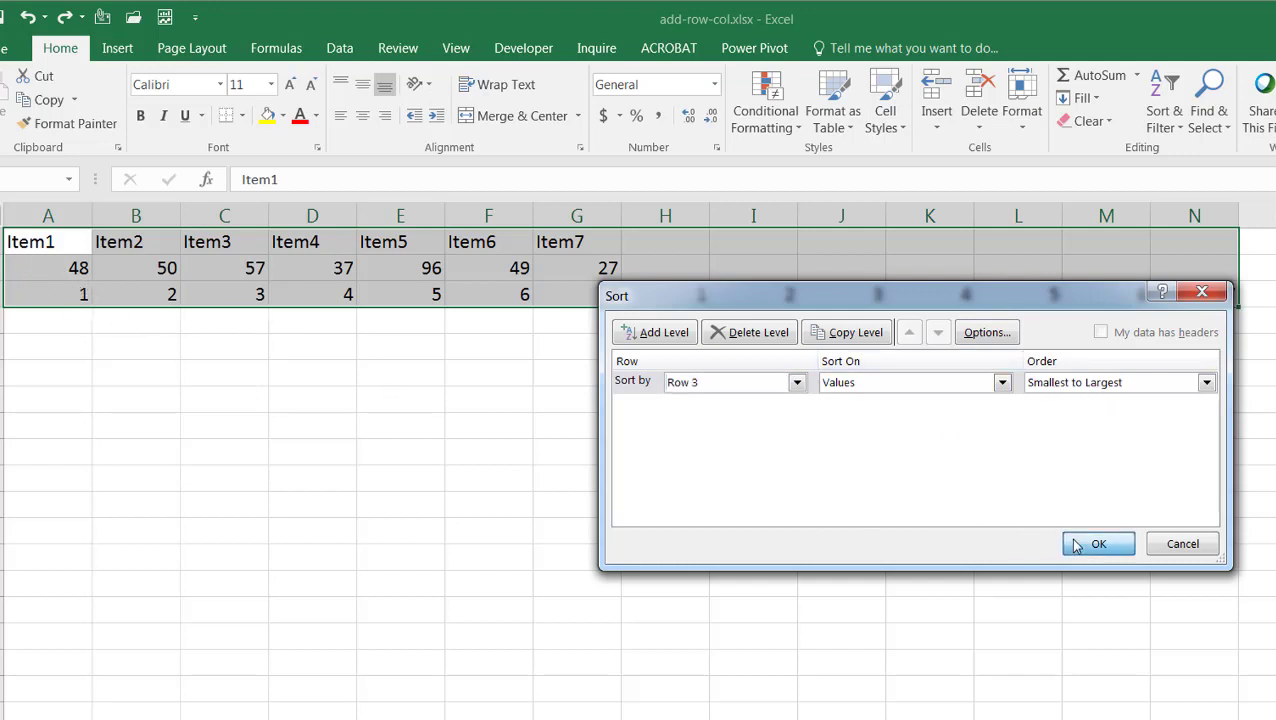
{"action": "left_click", "coordinate": [1066, 535]}
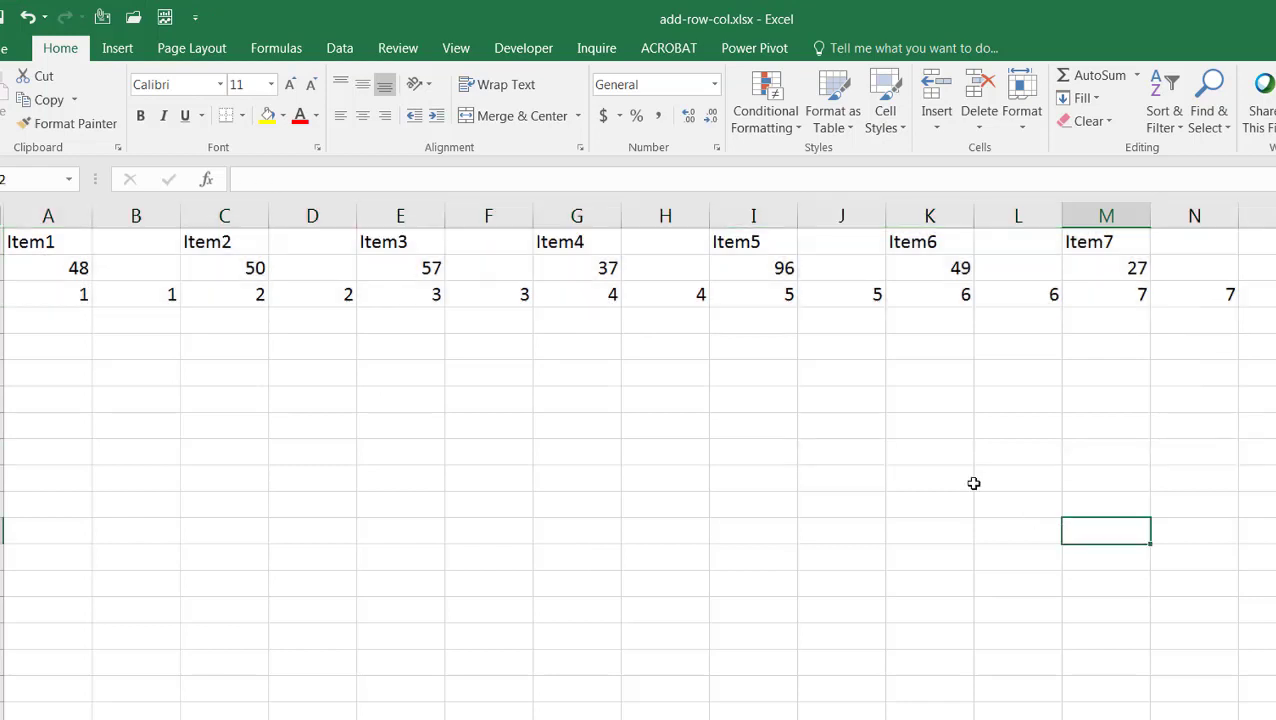
{"action": "left_click", "coordinate": [135, 214]}
{"action": "left_click", "coordinate": [337, 211]}
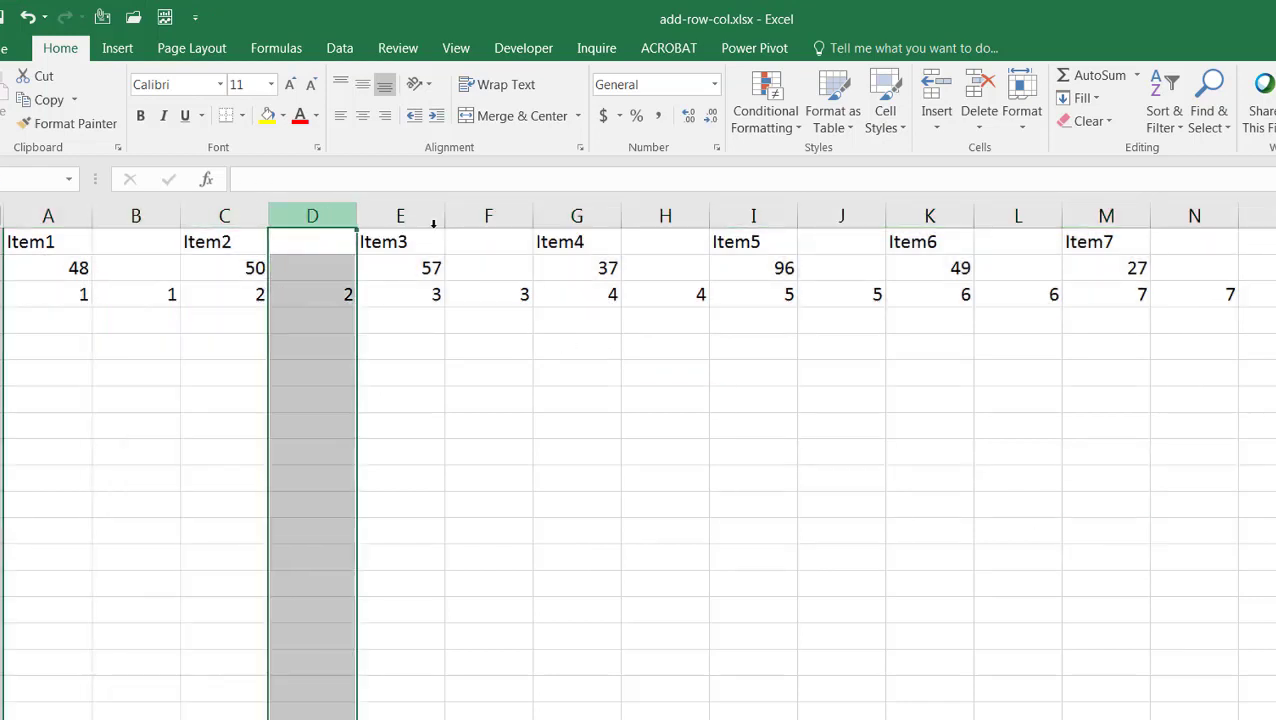
{"action": "left_click", "coordinate": [490, 215]}
Step: Clear the duplicate helper numbers from the otherwise blank columns B, D, F, H, J, L and N together
{"action": "left_click", "coordinate": [142, 218]}
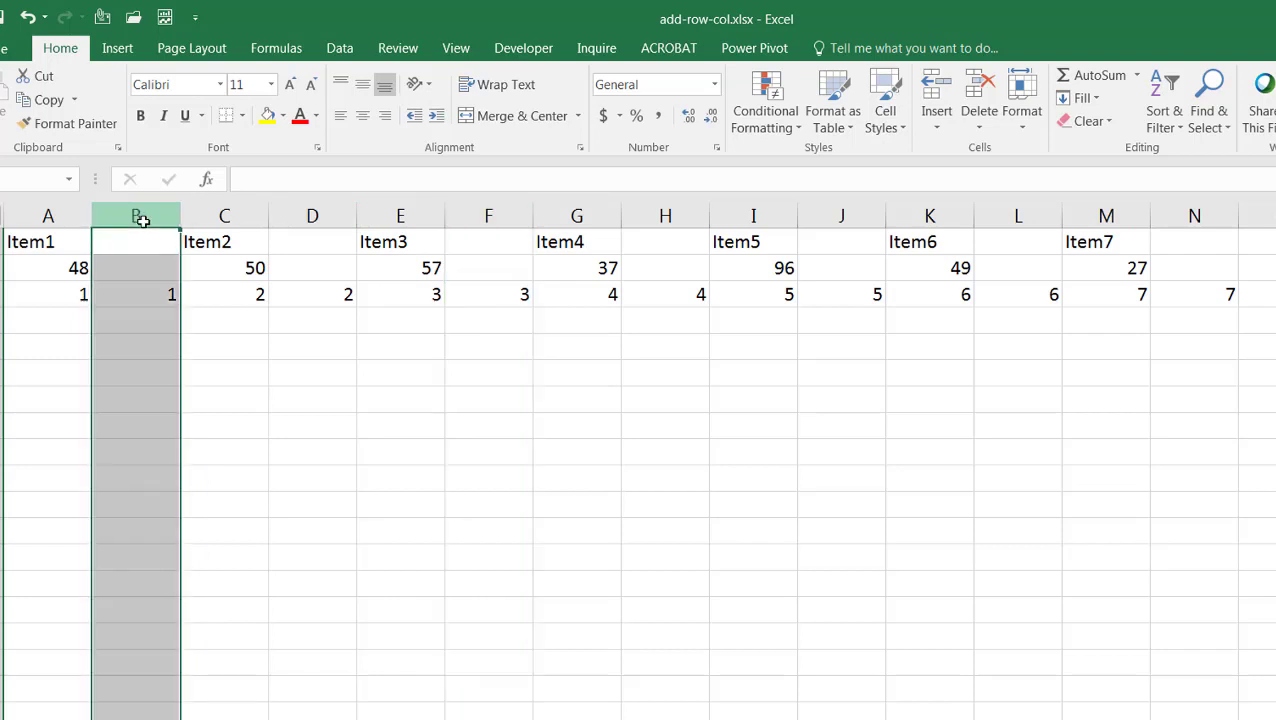
{"action": "left_click", "coordinate": [308, 212], "text": "ctrl"}
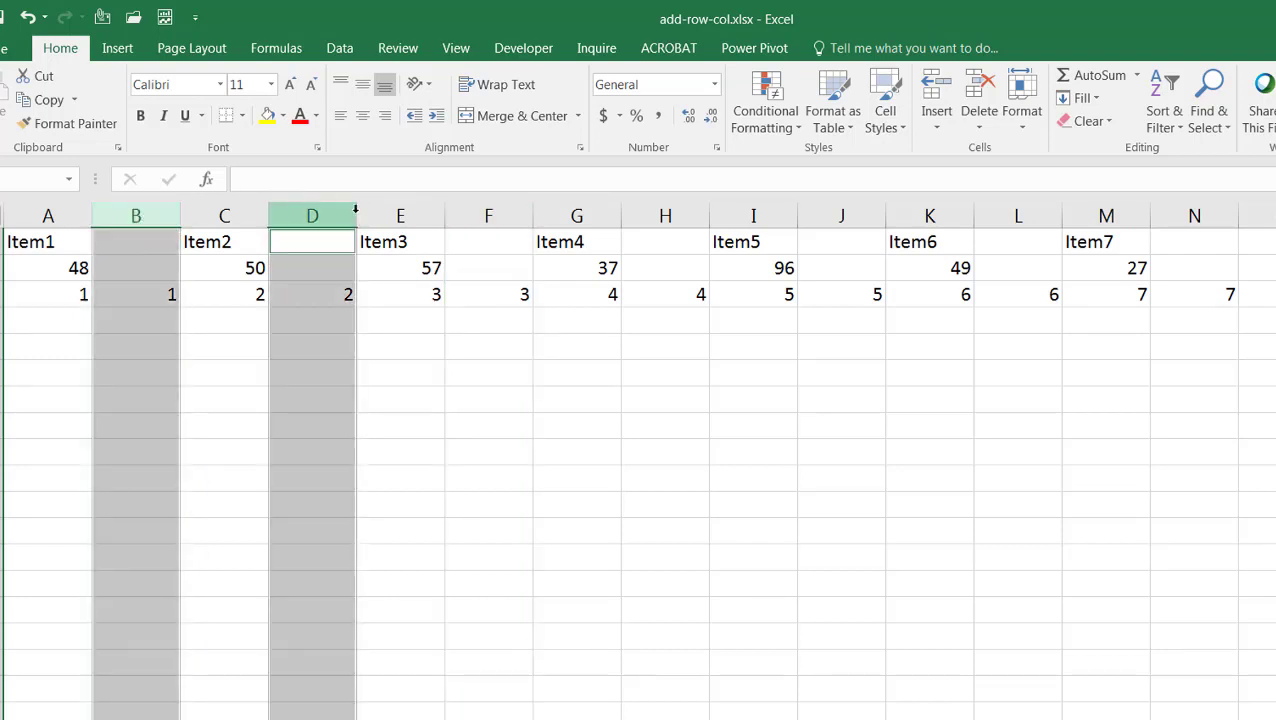
{"action": "left_click", "coordinate": [470, 218], "text": "ctrl"}
{"action": "left_click", "coordinate": [652, 216], "text": "ctrl"}
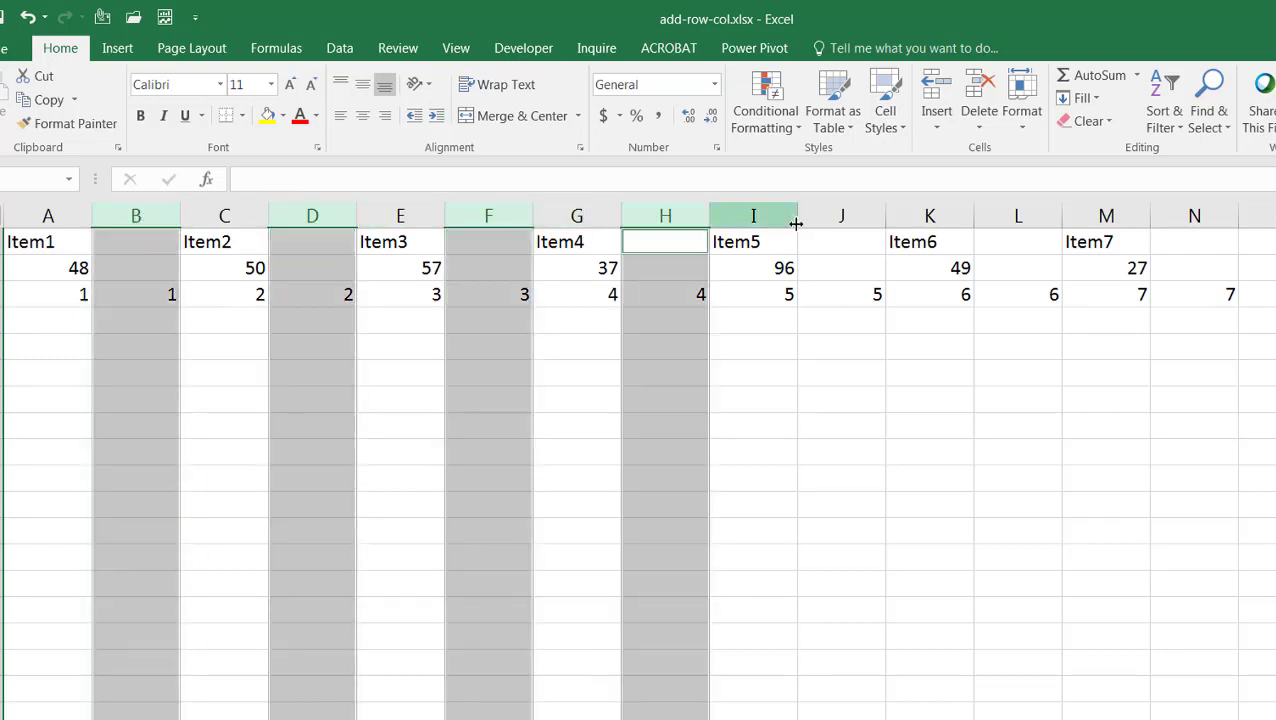
{"action": "left_click", "coordinate": [830, 214], "text": "ctrl"}
{"action": "left_click", "coordinate": [1018, 214], "text": "ctrl"}
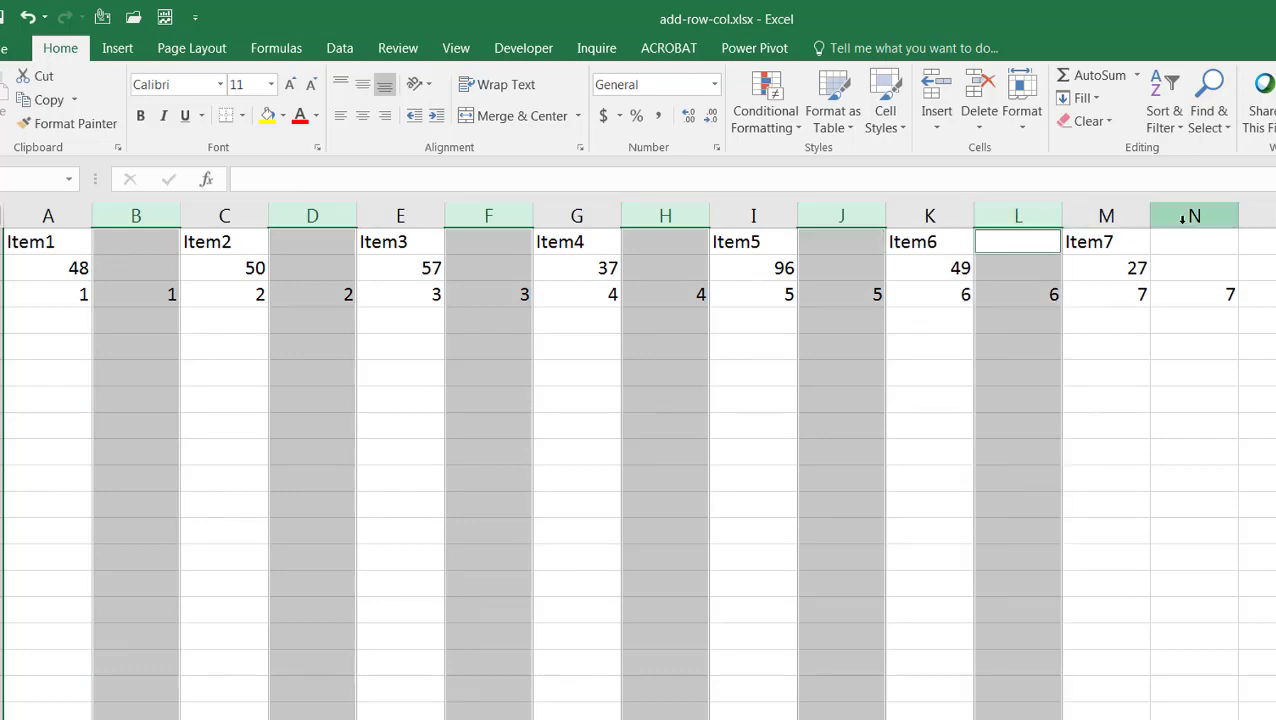
{"action": "left_click", "coordinate": [1182, 220], "text": "ctrl"}
{"action": "key", "text": "Delete"}
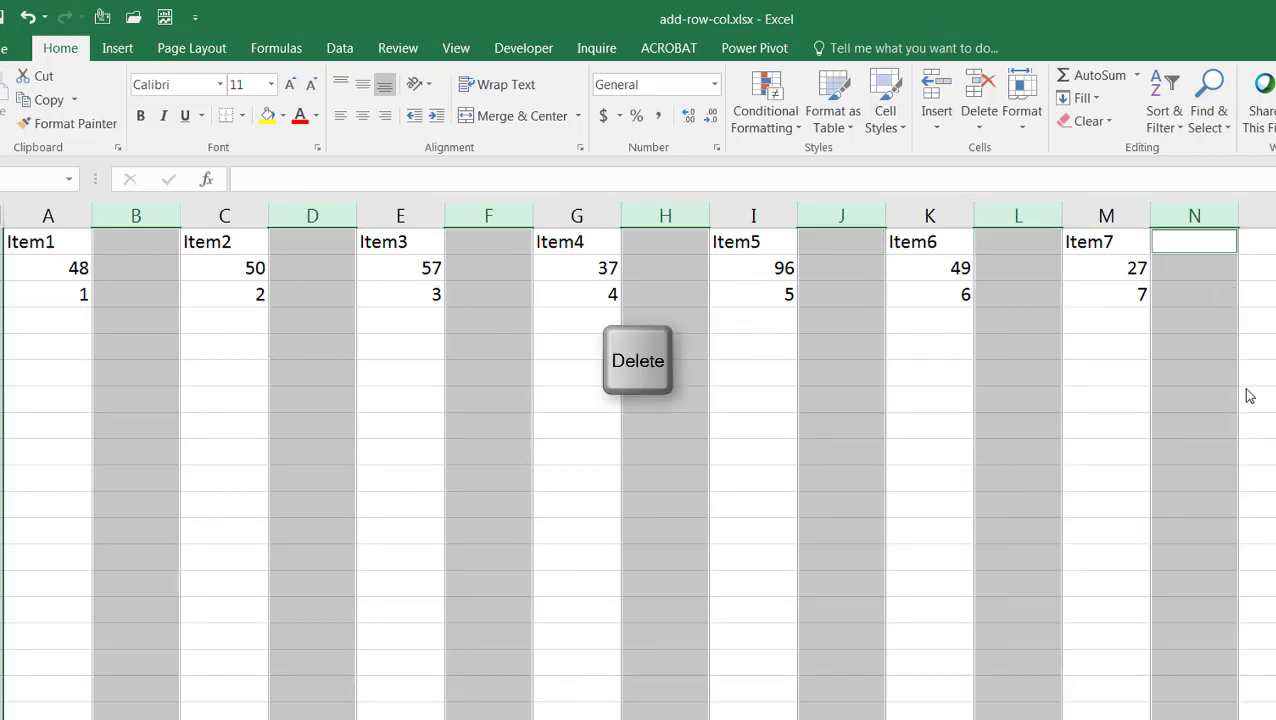
{"action": "left_click", "coordinate": [1249, 395]}
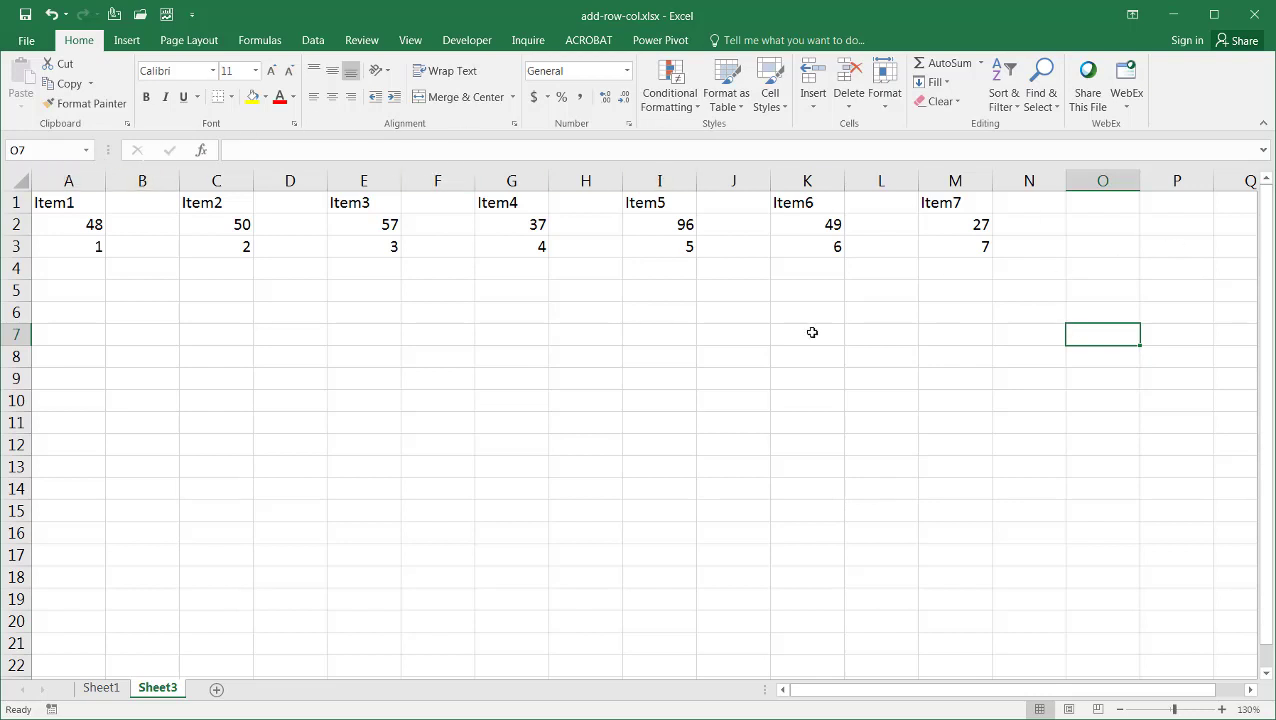
Step: Switch to the Sheet1 worksheet
{"action": "left_click", "coordinate": [118, 689]}
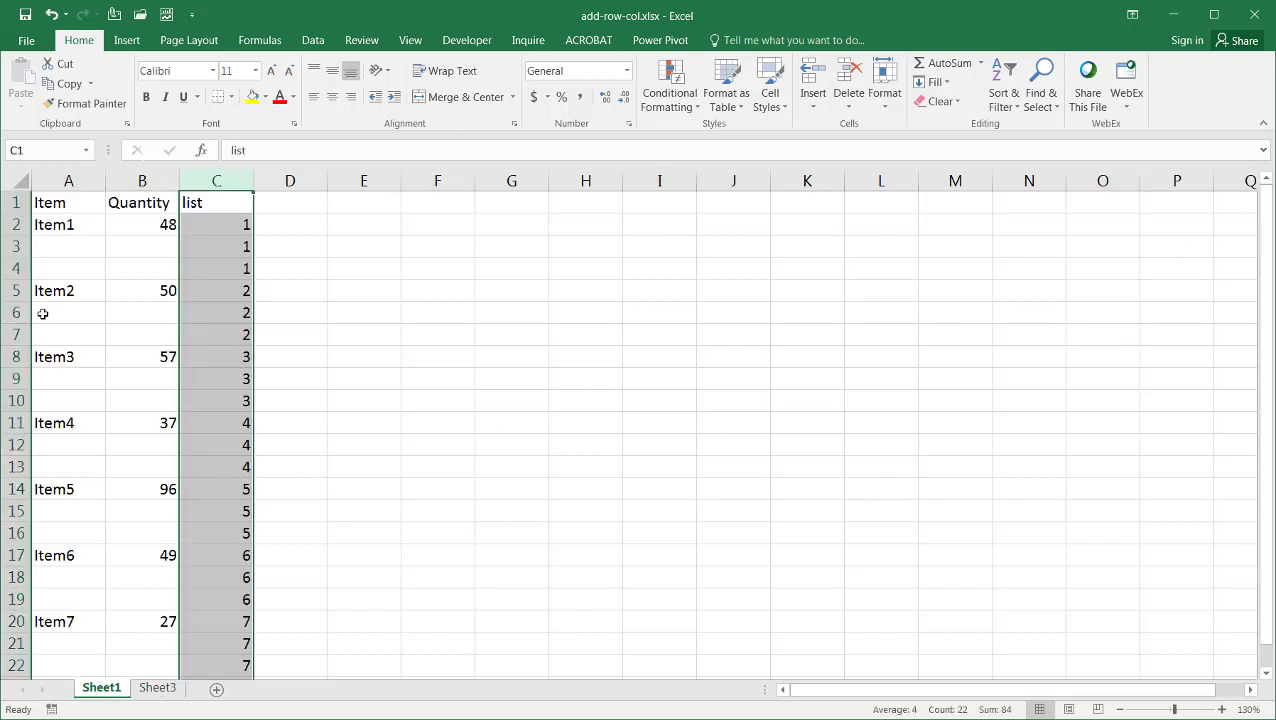